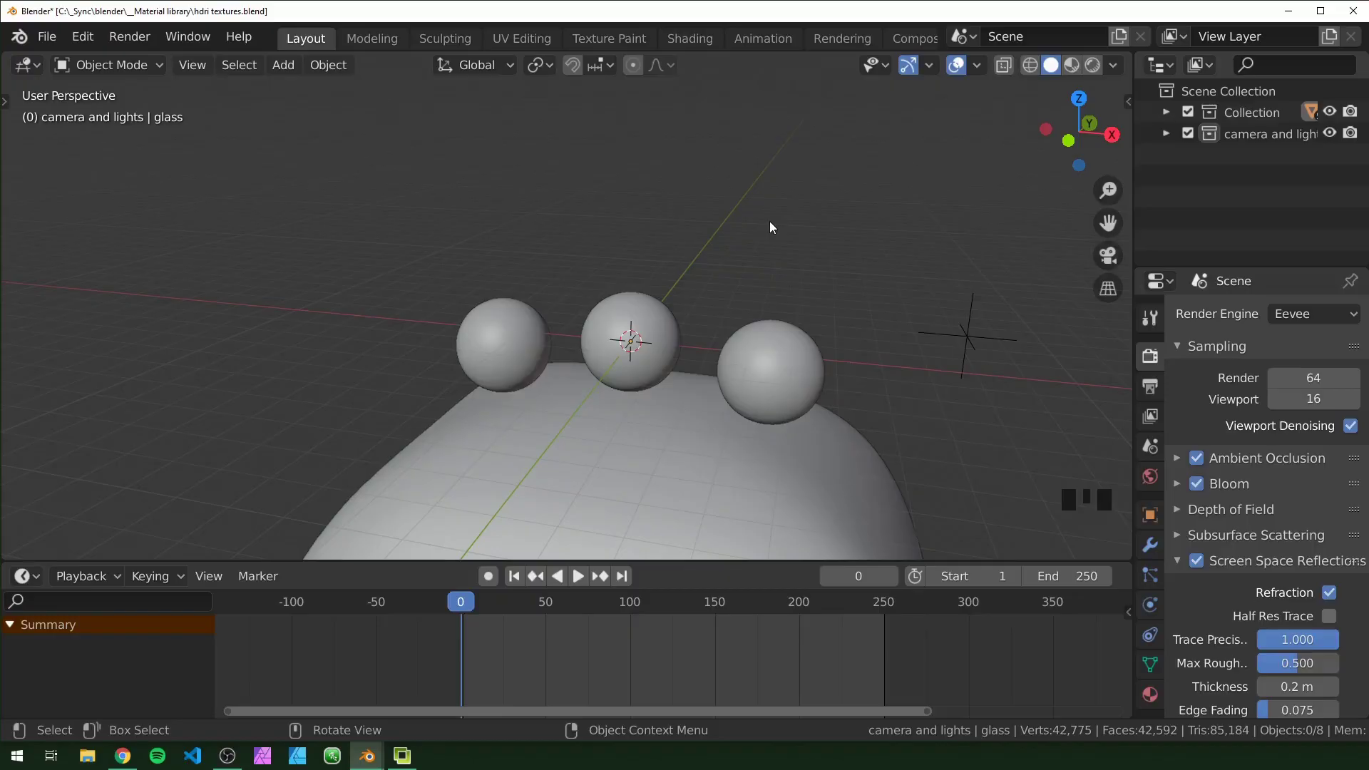
Step: Switch to the Shading workspace to edit the world's shader nodes
scroll(682, 186, "down", 3)
middle_click_drag(680, 187, 584, 253)
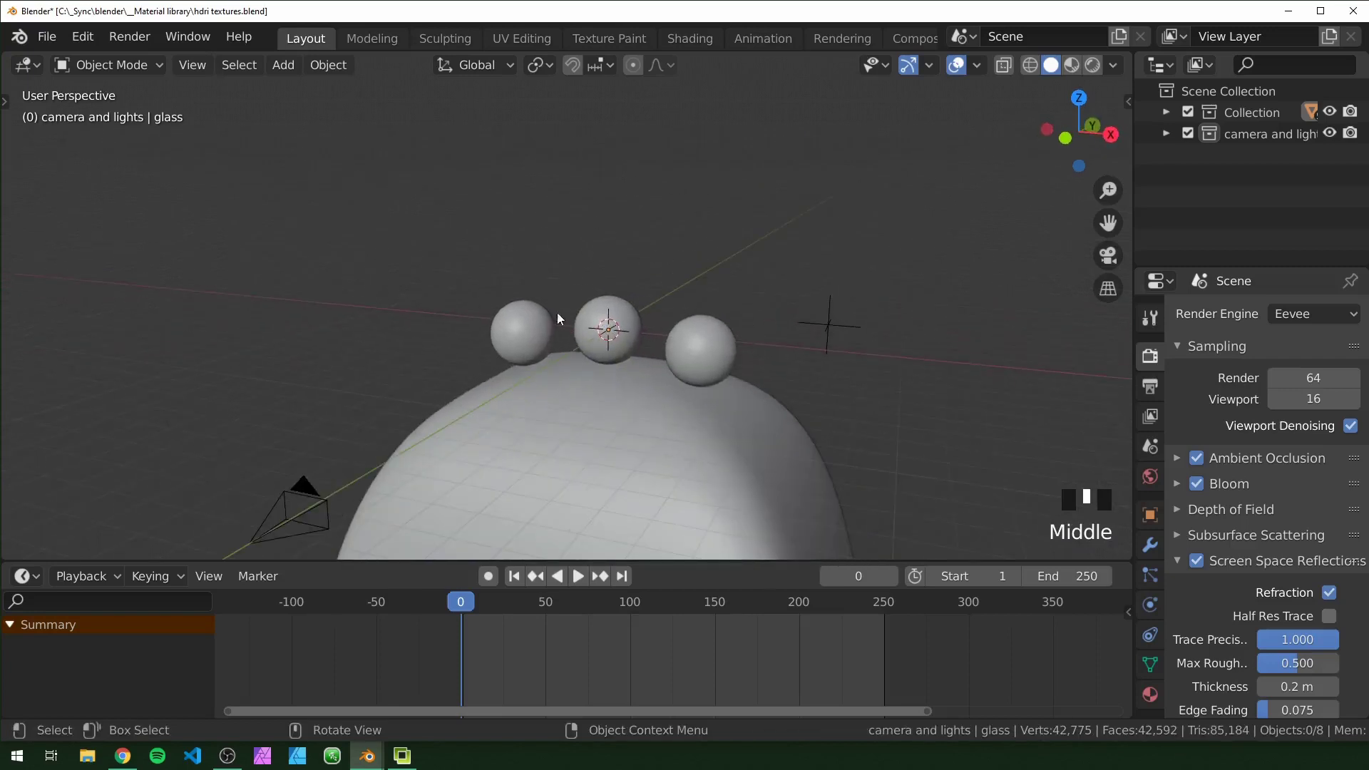
scroll(557, 319, "up", 2)
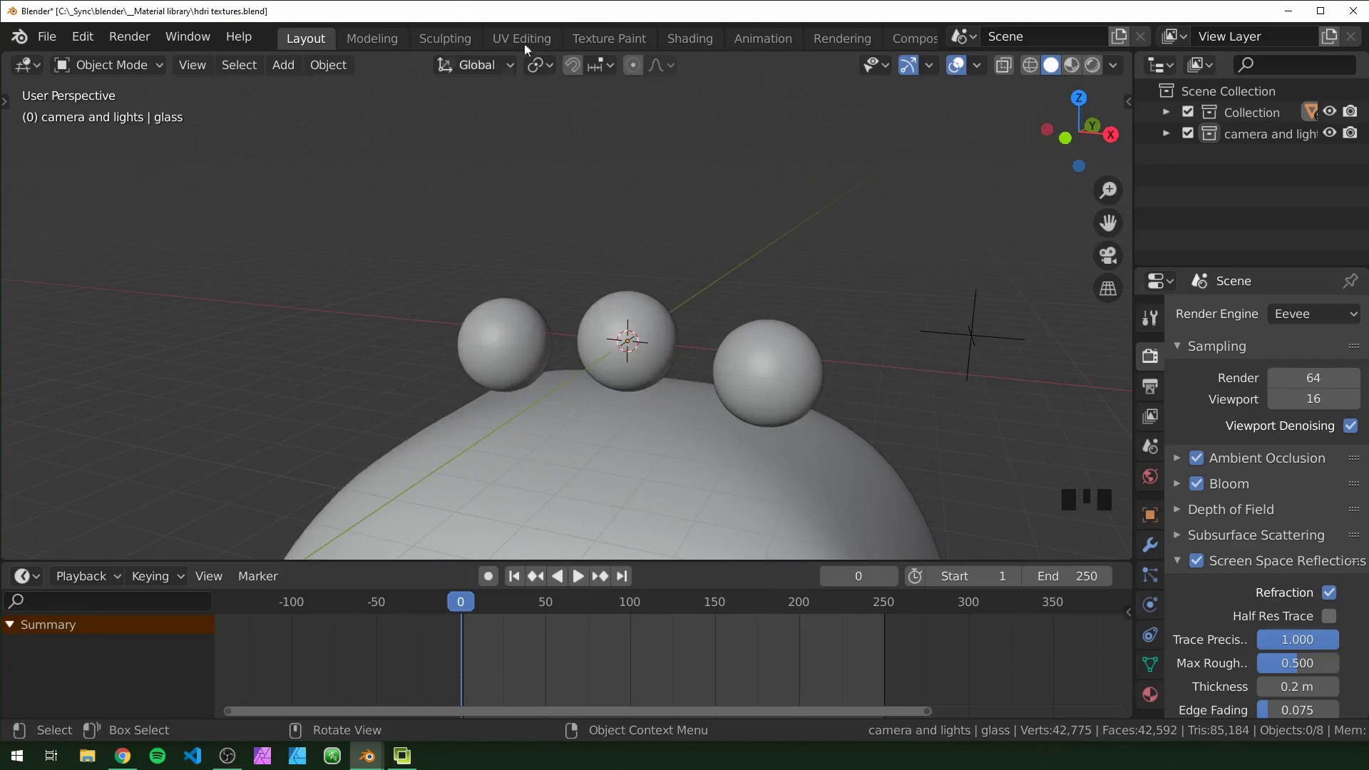
left_click(686, 38)
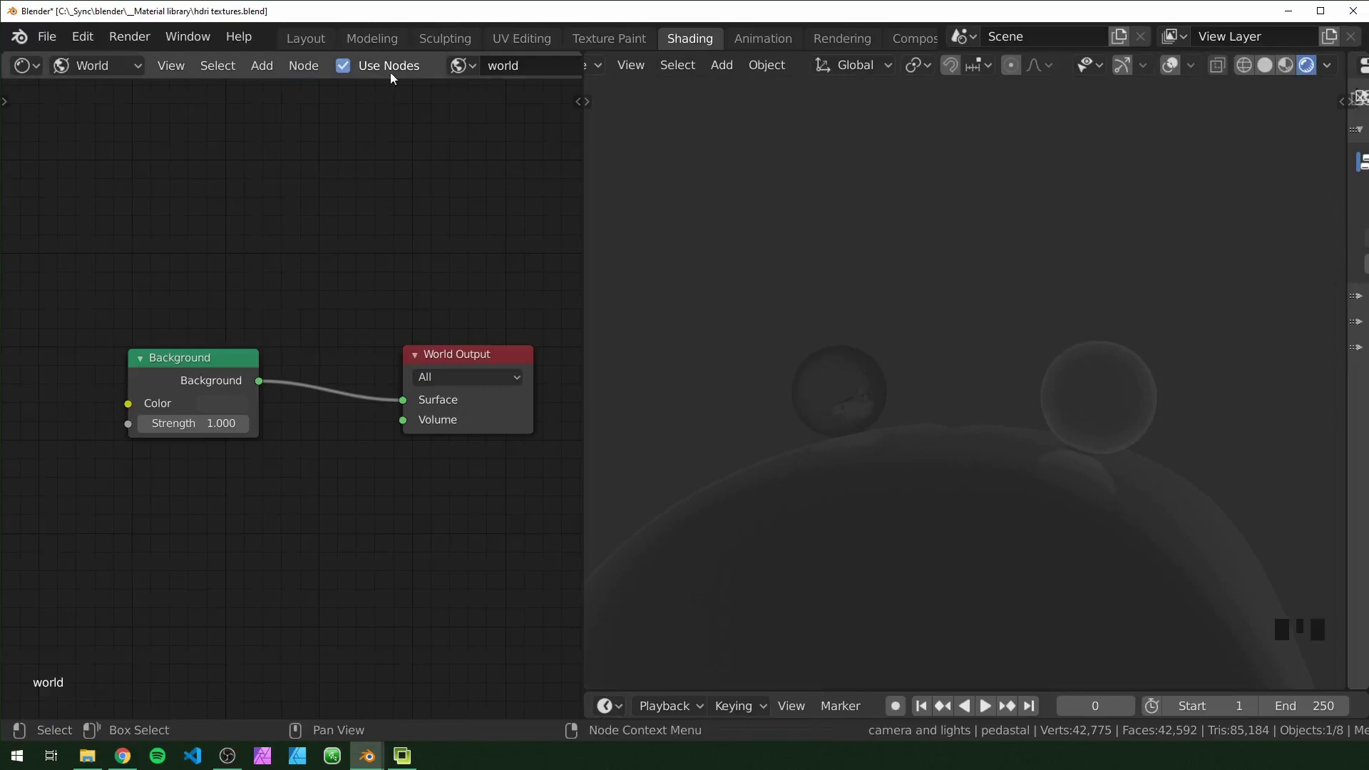
Step: Add a Musgrave Texture node before the Background node in the world shader
scroll(415, 244, "down", 1)
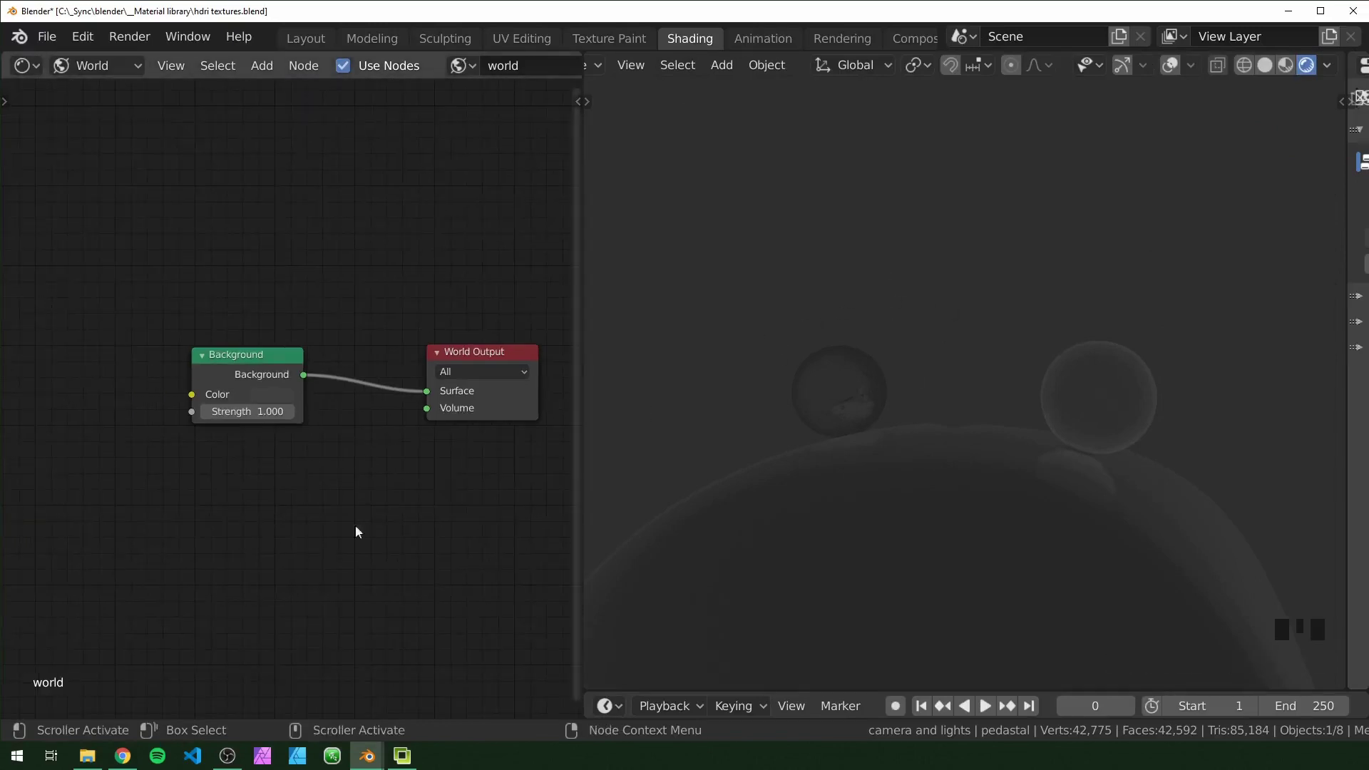
middle_click_drag(196, 488, 250, 490)
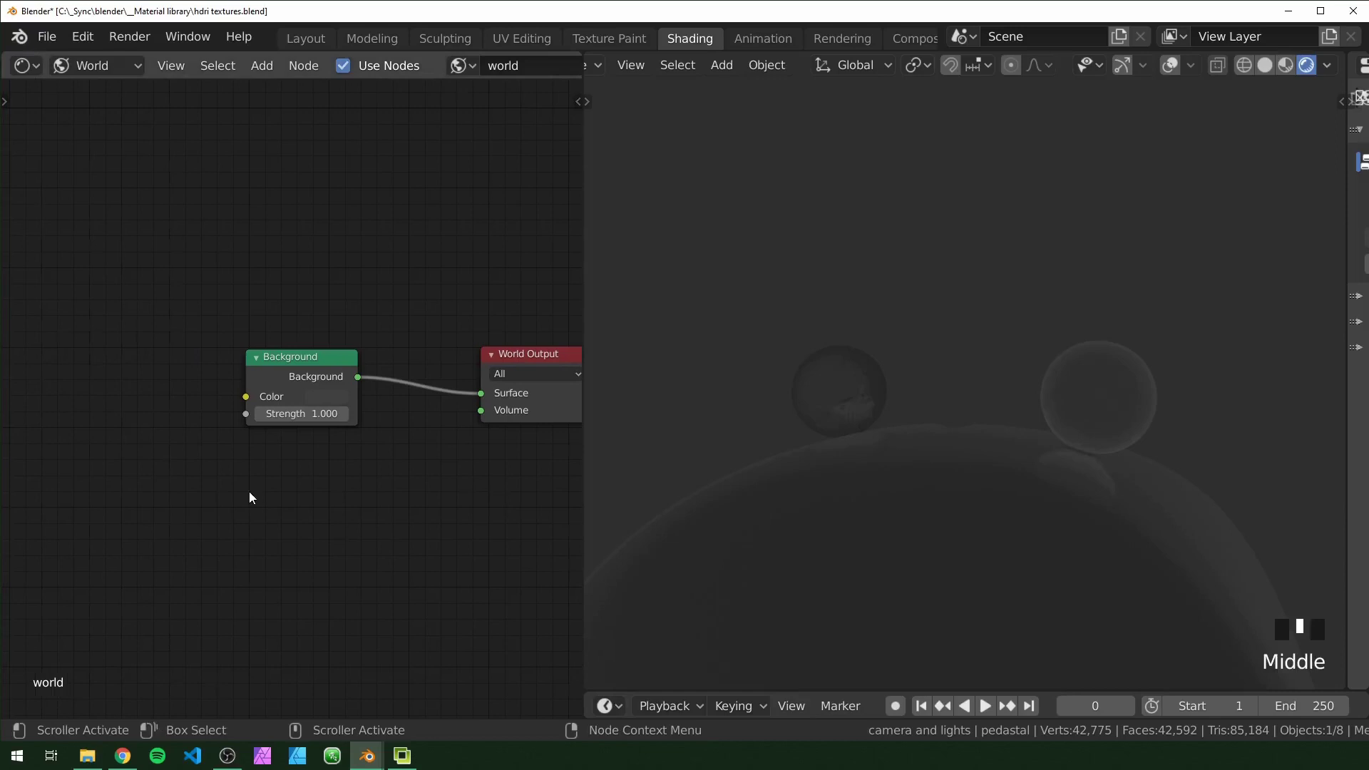
left_click(179, 449)
key("shift+a")
left_click(179, 449)
type("muis")
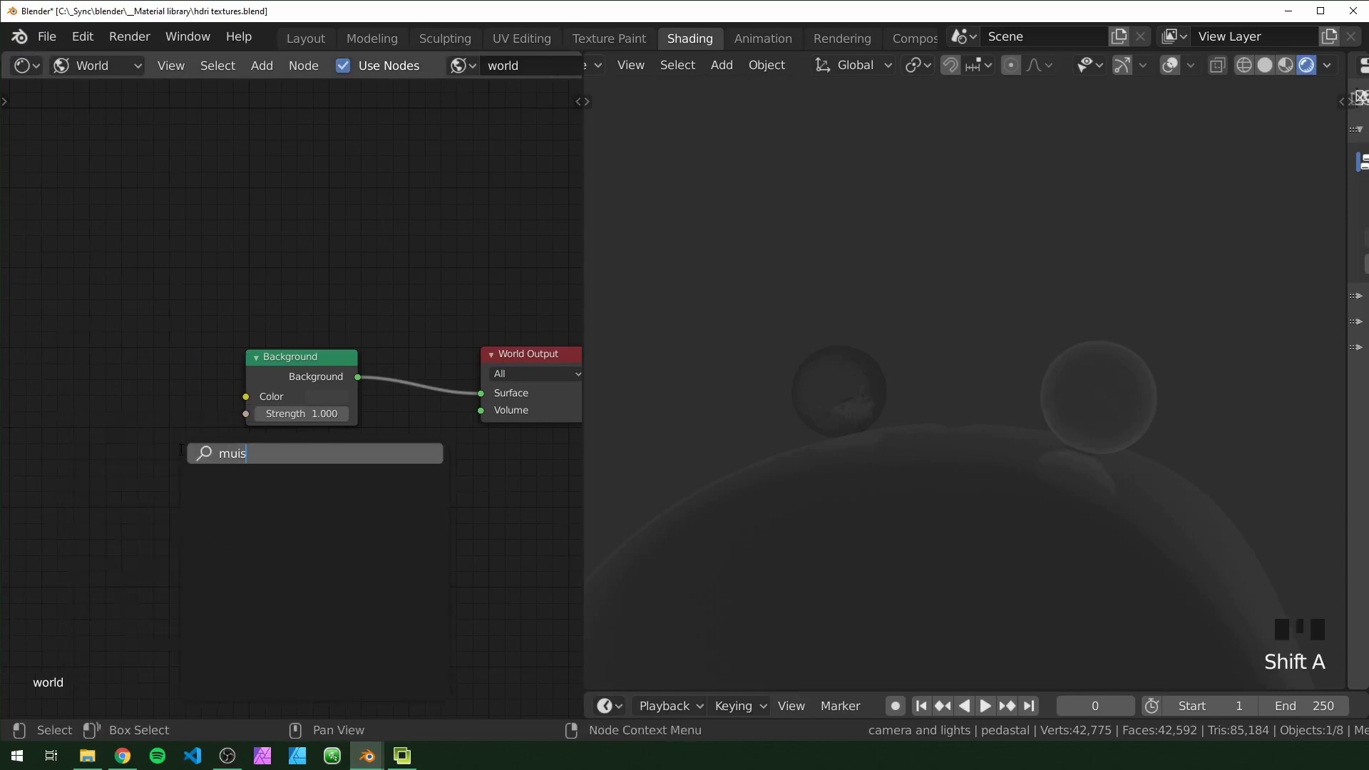
type("gr")
key("BackSpace")
key("BackSpace")
key("BackSpace")
key("BackSpace")
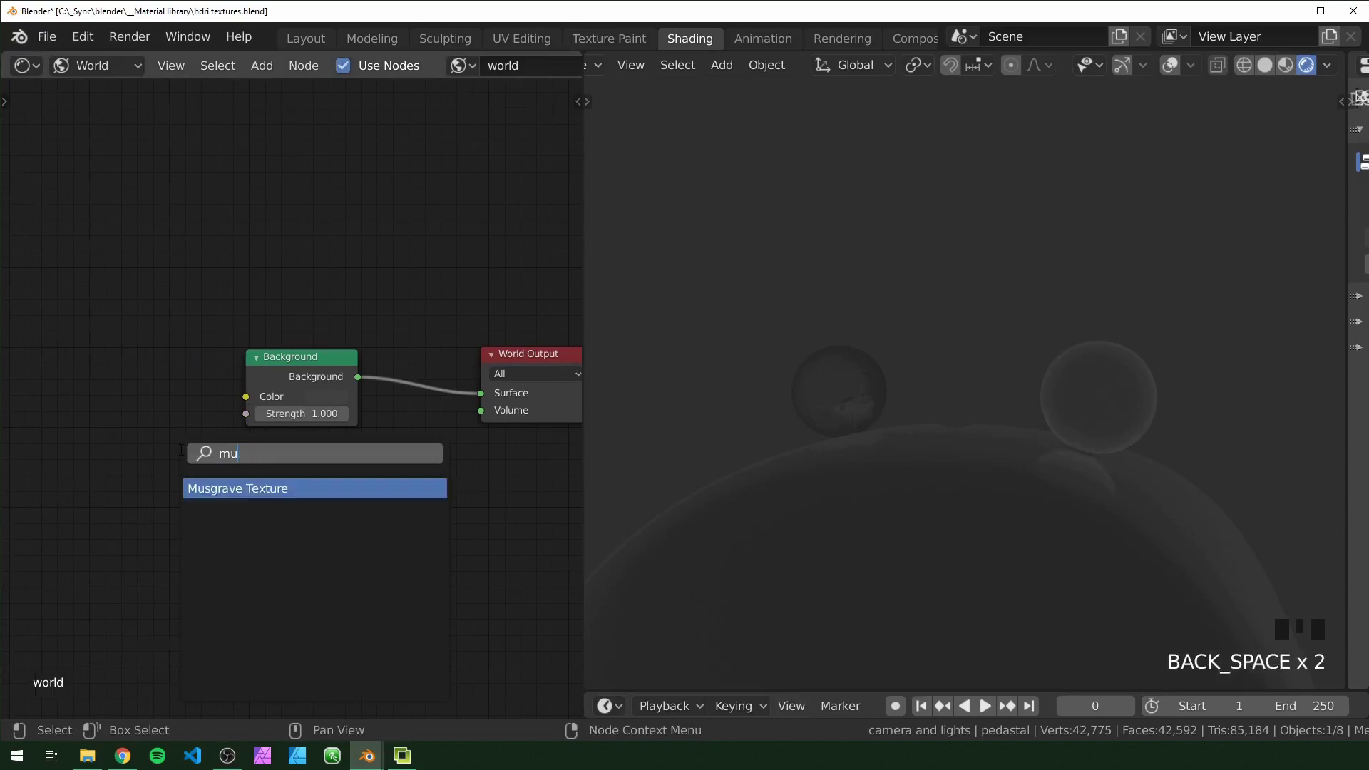
key("Return")
left_click(61, 301)
middle_click_drag(214, 230, 310, 251)
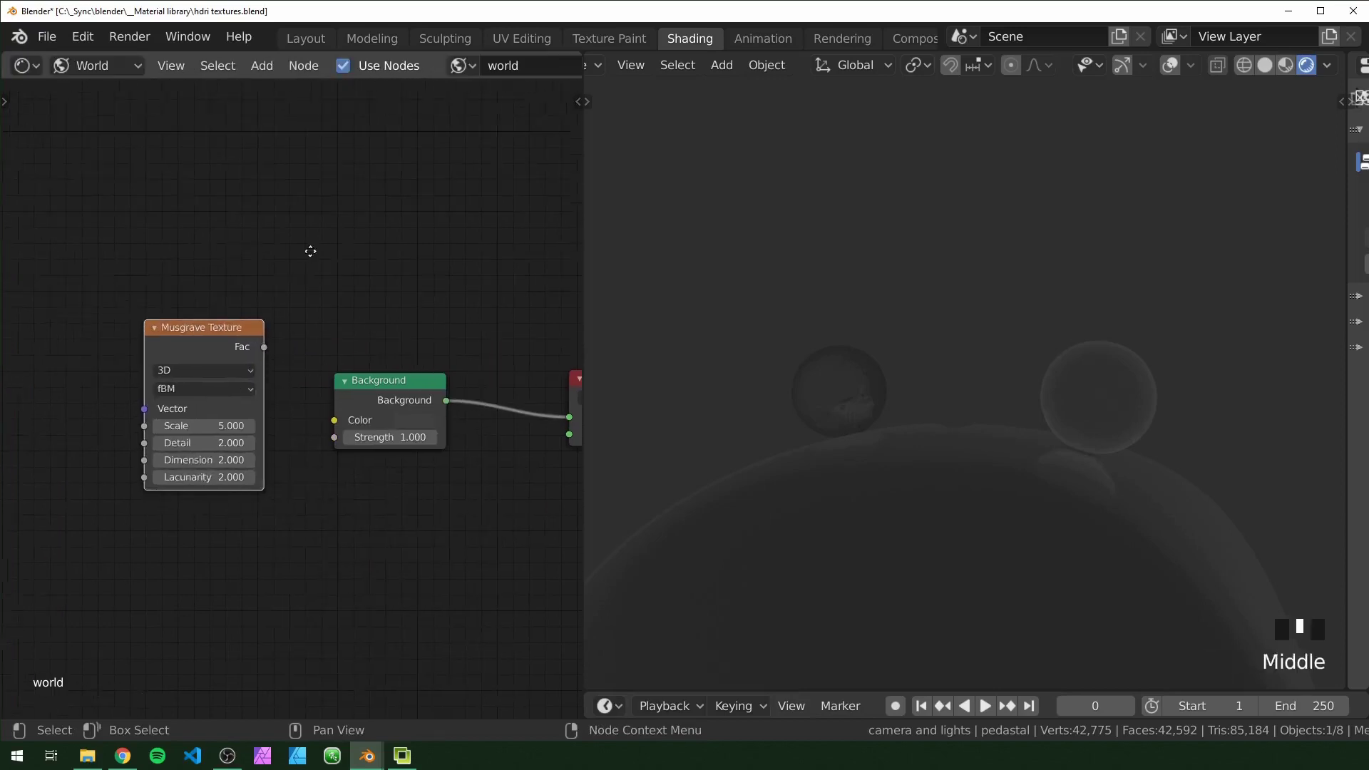
Step: Add Mapping and Texture Coordinate nodes feeding the Musgrave Texture's Vector input
scroll(310, 251, "down", 4)
left_click(243, 368)
key("ctrl+t")
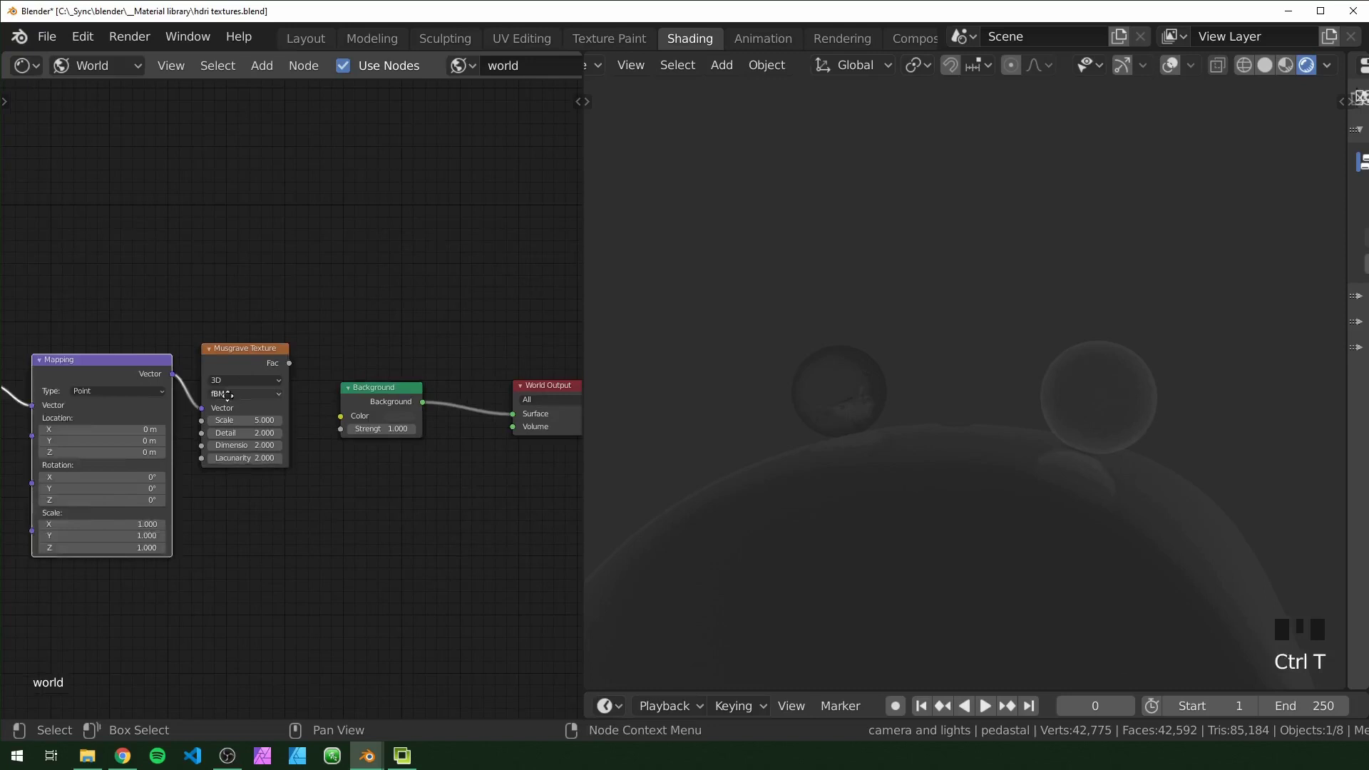
middle_click_drag(243, 369, 366, 322)
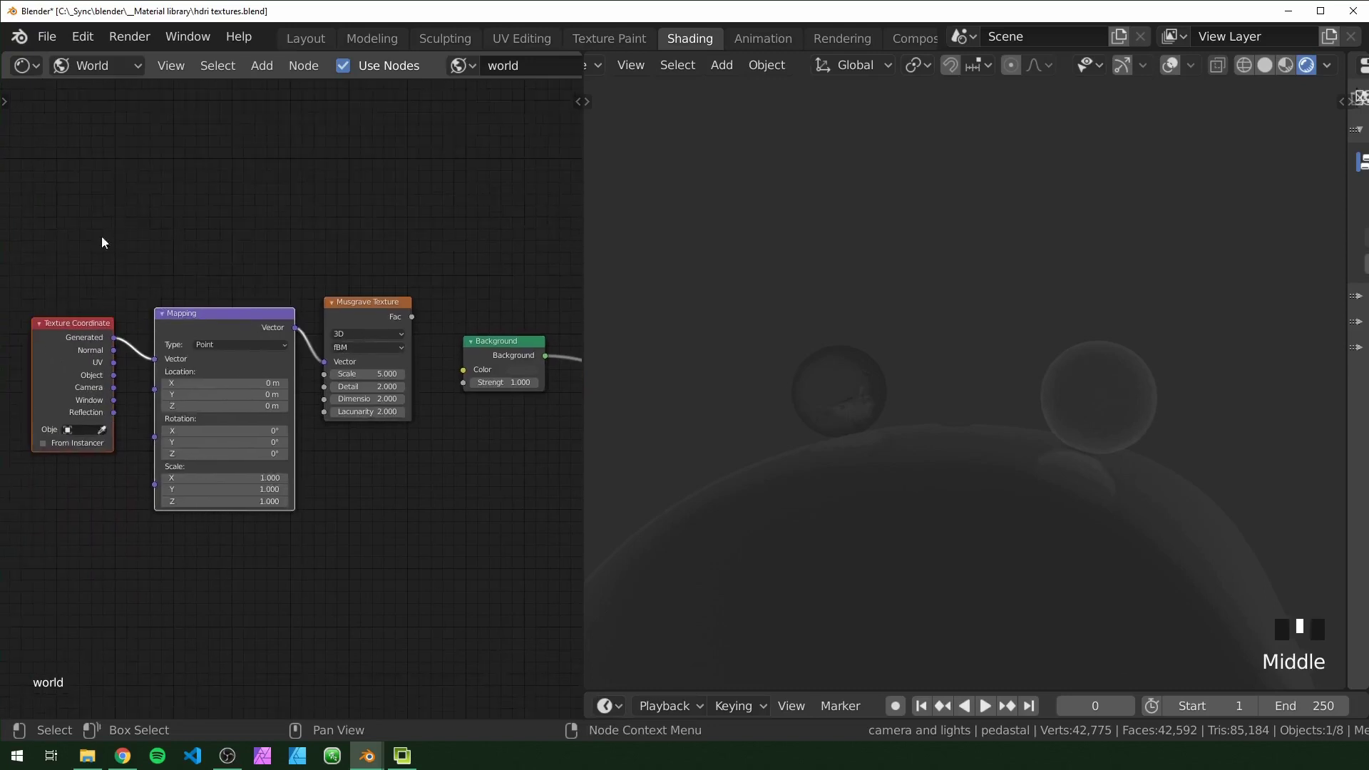
scroll(321, 347, "up", 4)
middle_click_drag(306, 248, 223, 281)
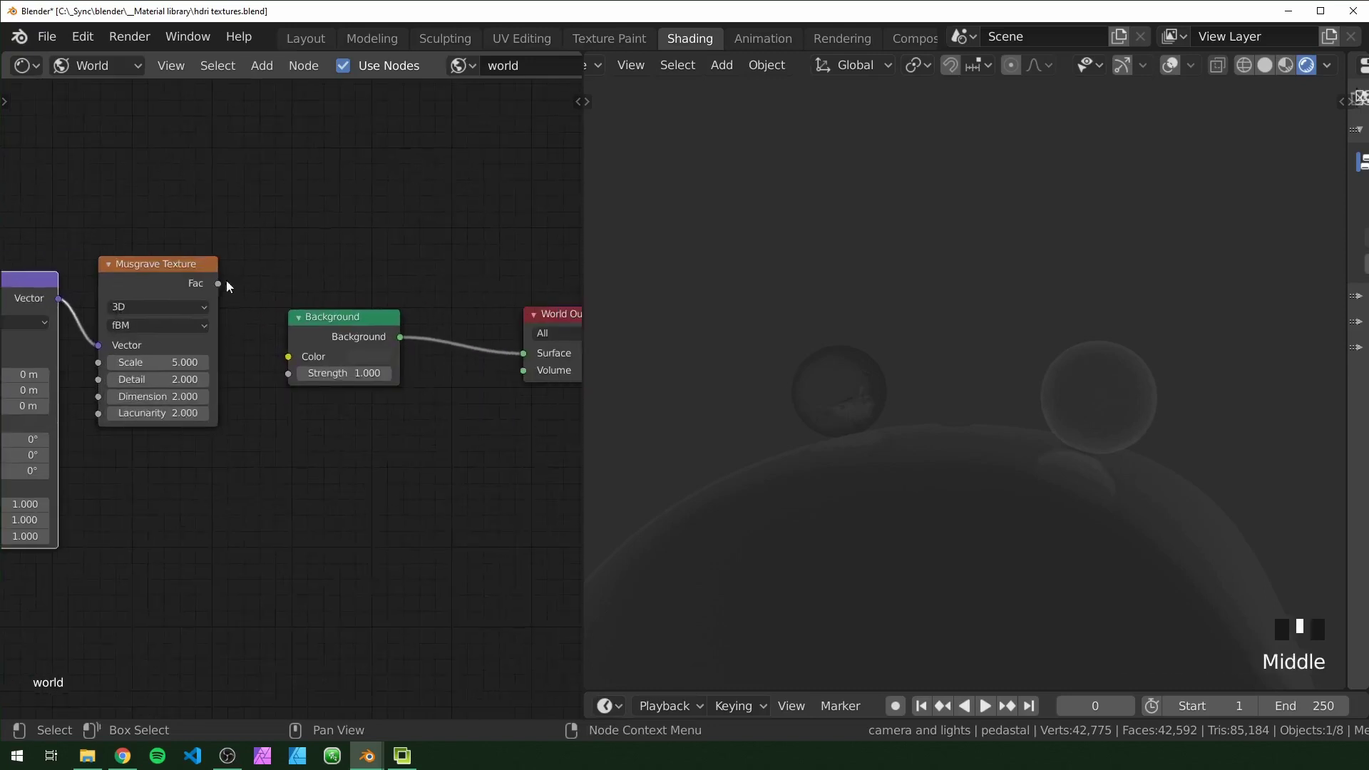
Step: Connect the Musgrave Texture's Fac output to the Background node's Color input
left_click_drag(218, 285, 291, 358)
middle_click_drag(271, 510, 370, 513)
scroll(339, 507, "down", 2)
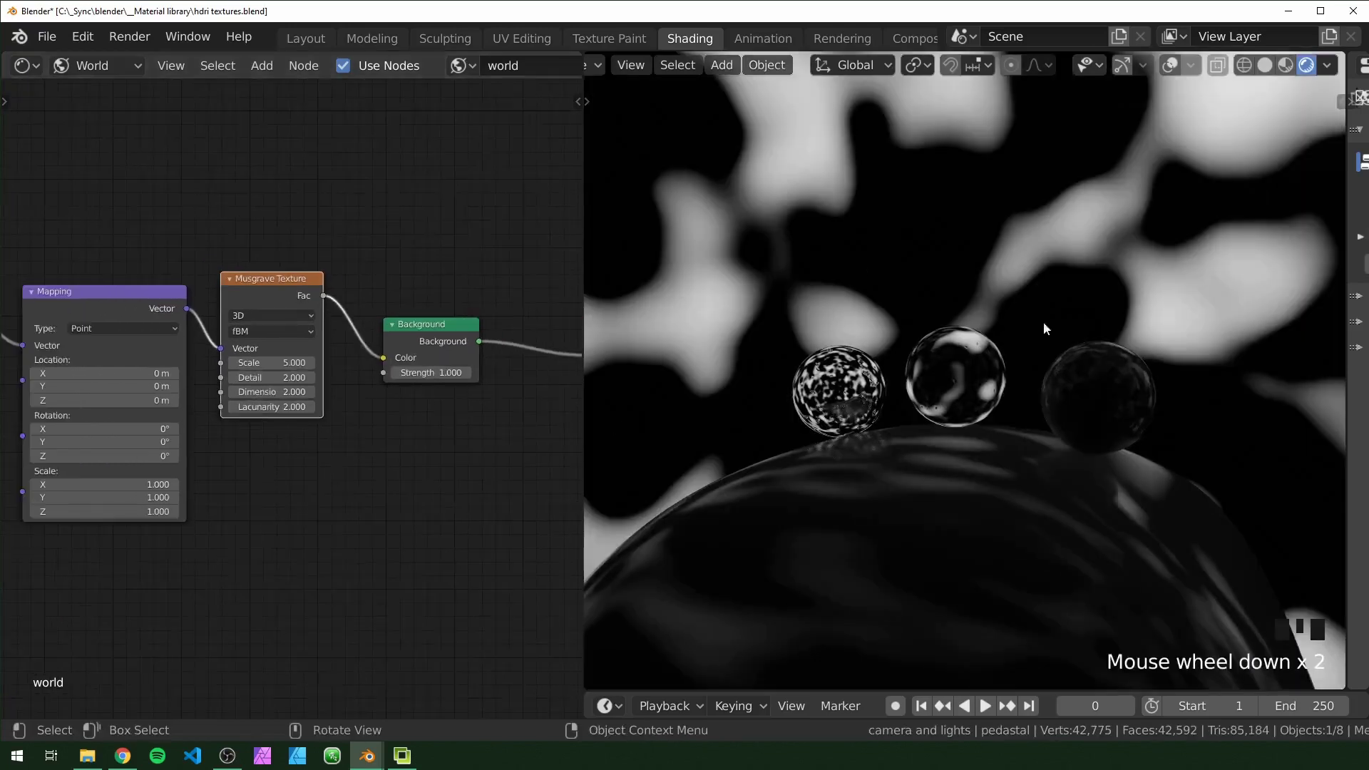
scroll(305, 550, "down", 1)
middle_click_drag(218, 595, 364, 539)
scroll(305, 551, "down", 3)
scroll(357, 376, "down", 1)
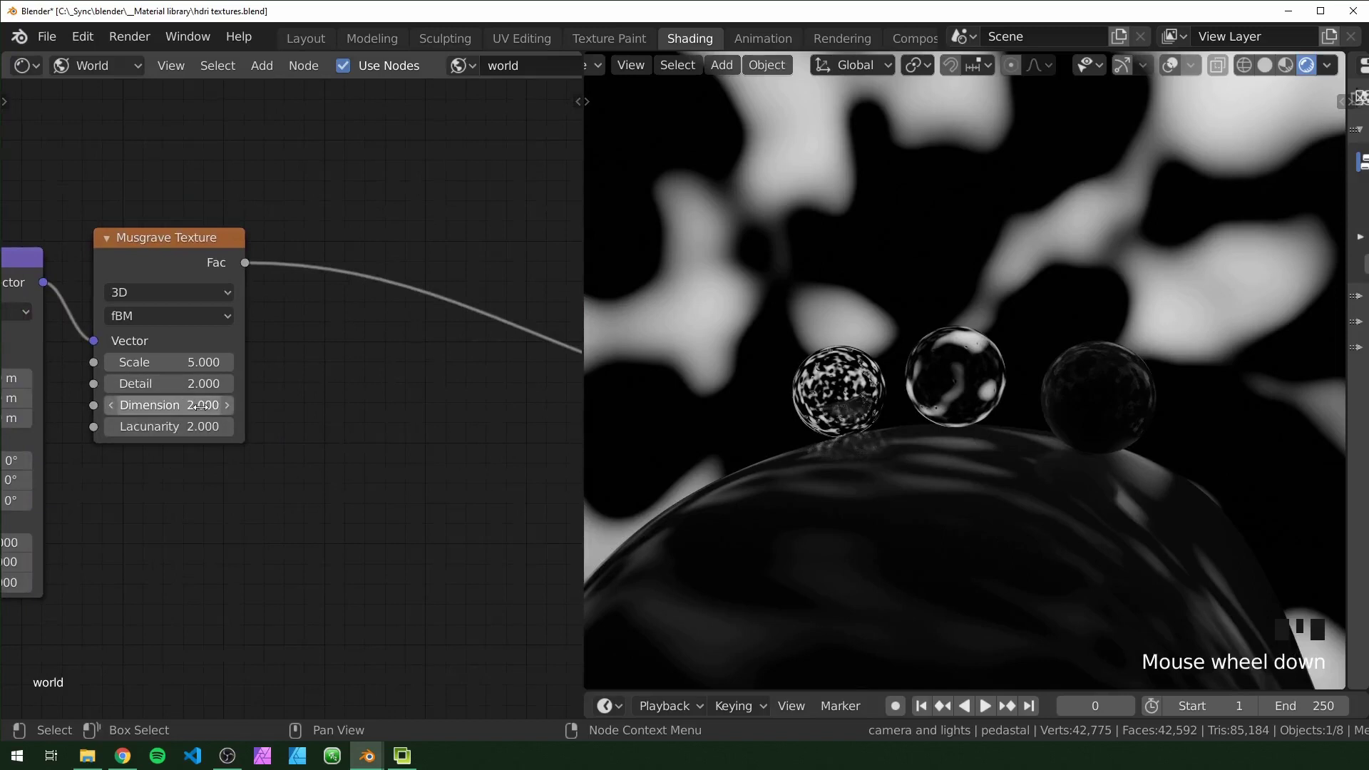
Step: Set the Musgrave Texture's Detail to 15.180 and its Dimension to 0.300
left_click_drag(200, 404, 314, 383)
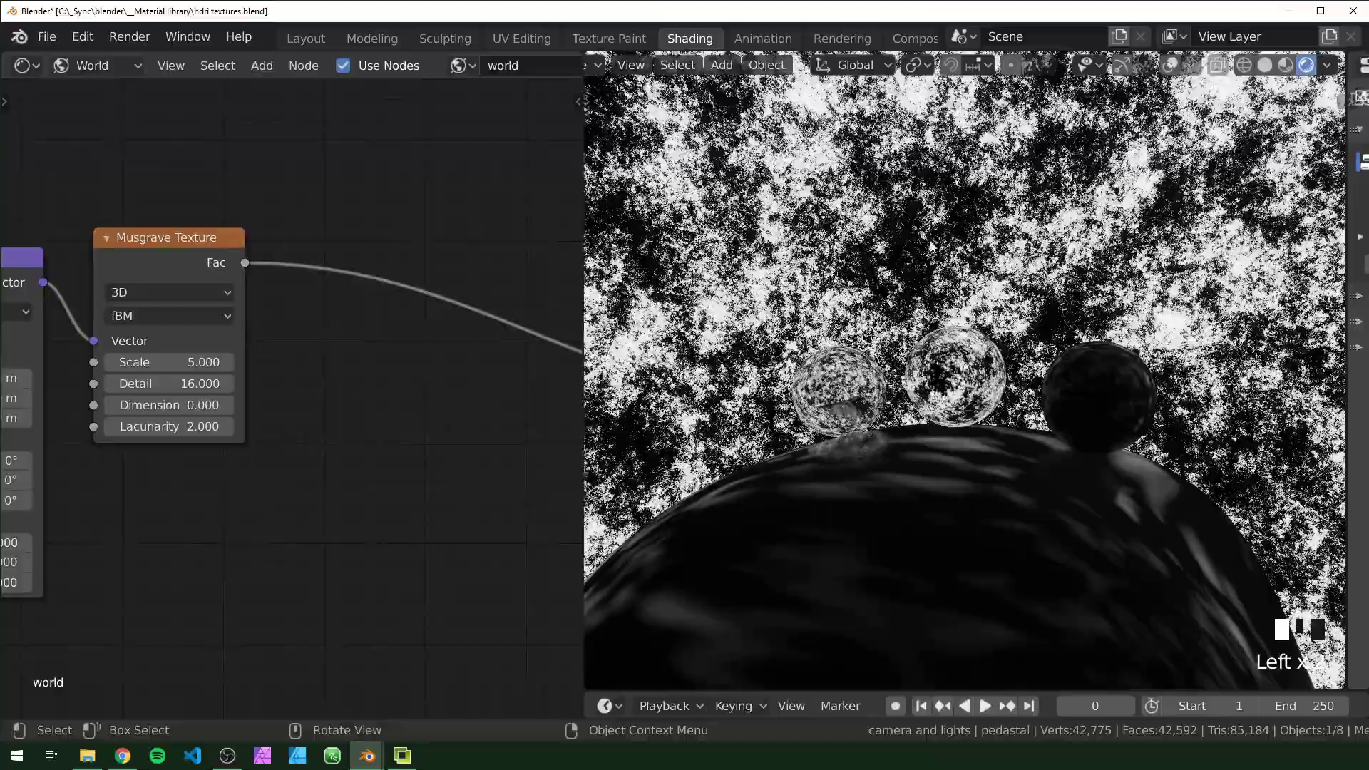
middle_click_drag(920, 242, 885, 223)
scroll(916, 240, "up", 2)
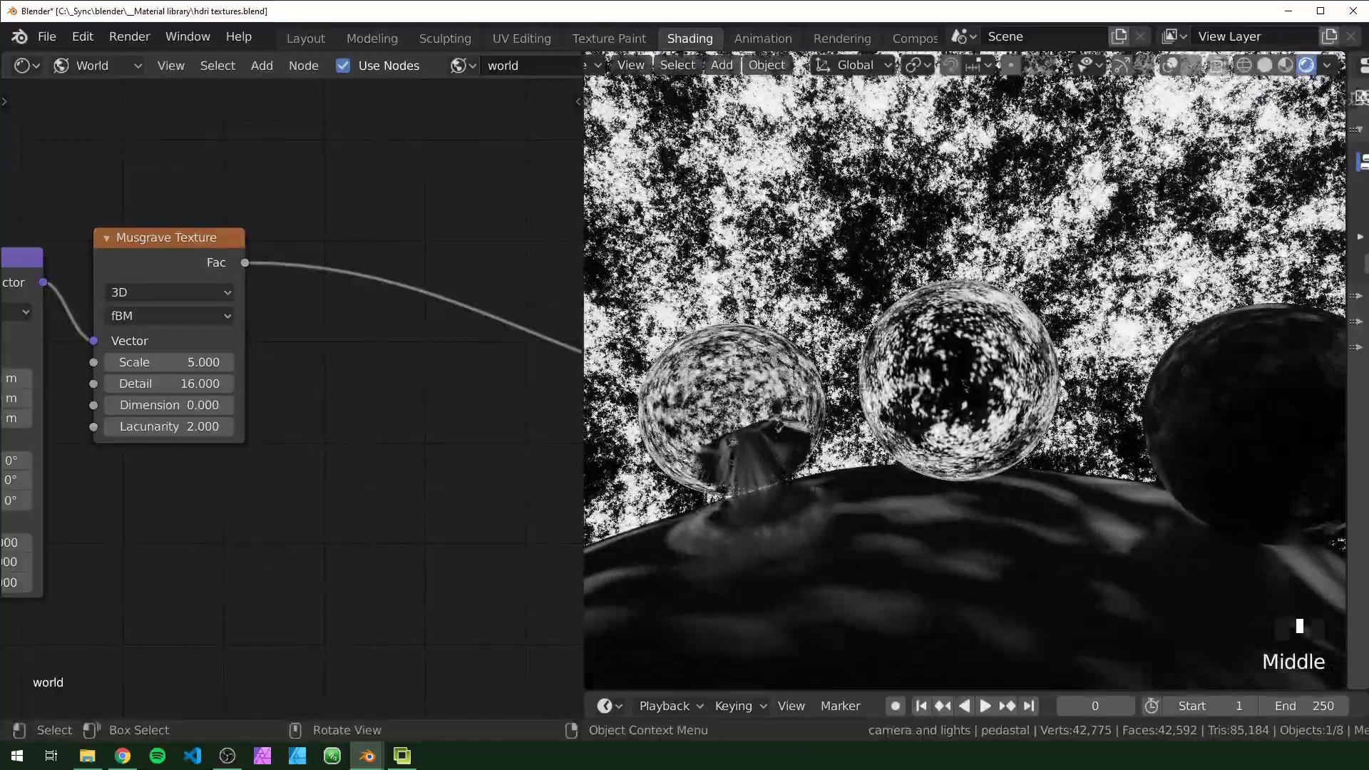
middle_click_drag(375, 392, 340, 396)
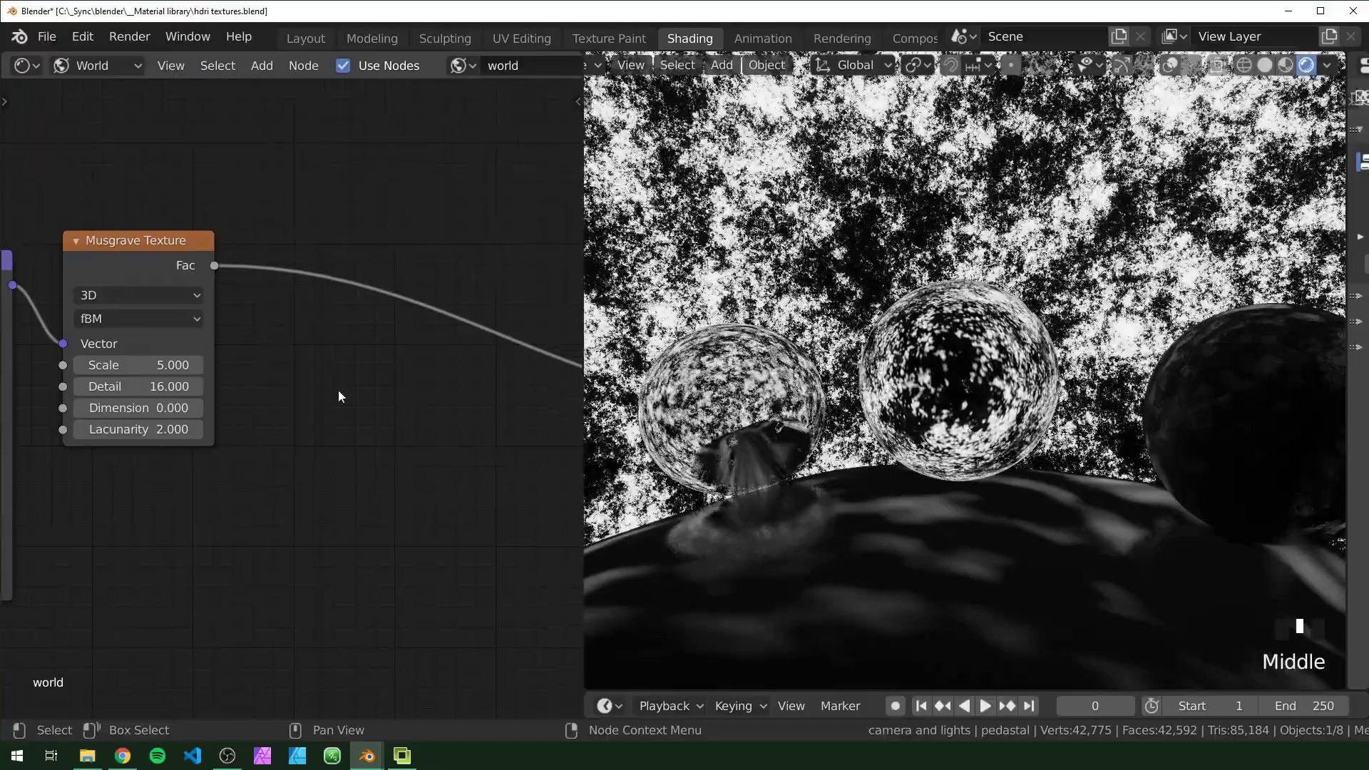
left_click_drag(139, 386, 134, 386, "shift")
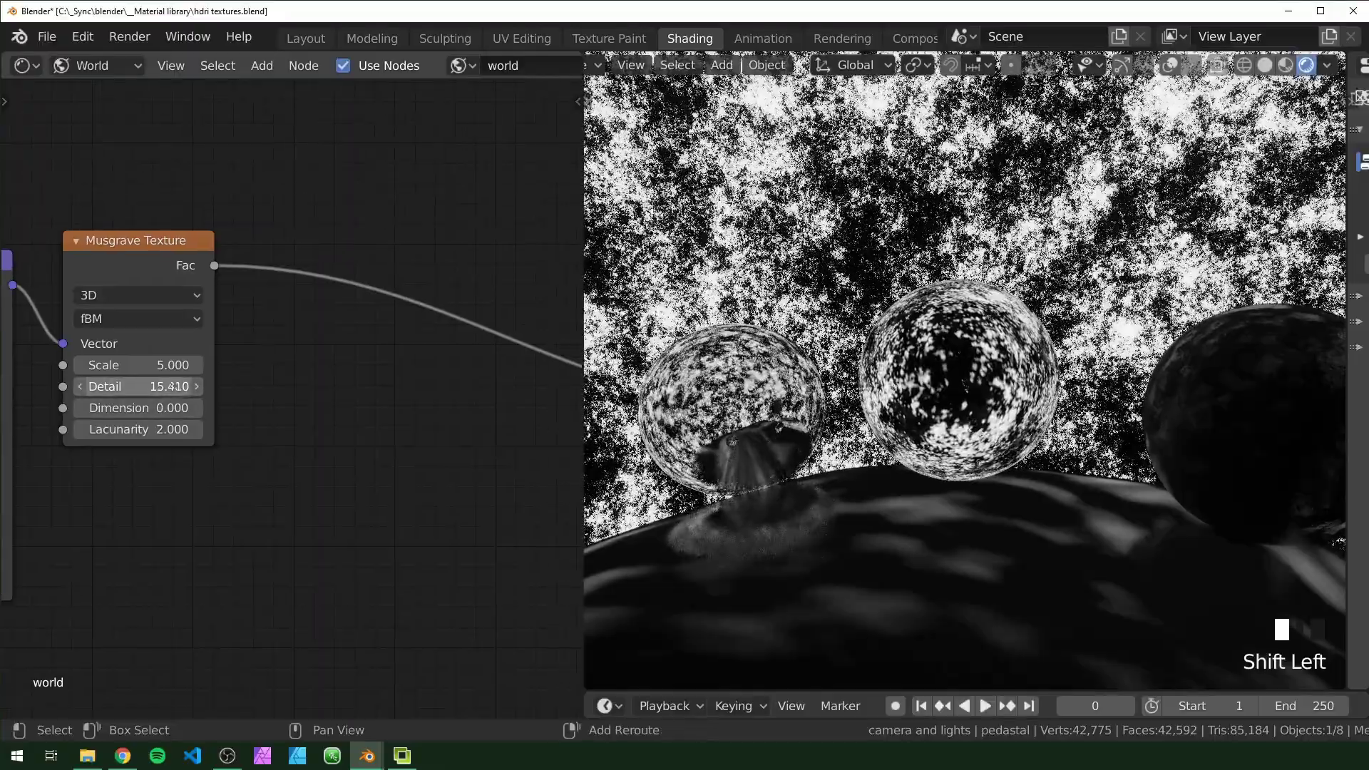
left_click(143, 408, "shift")
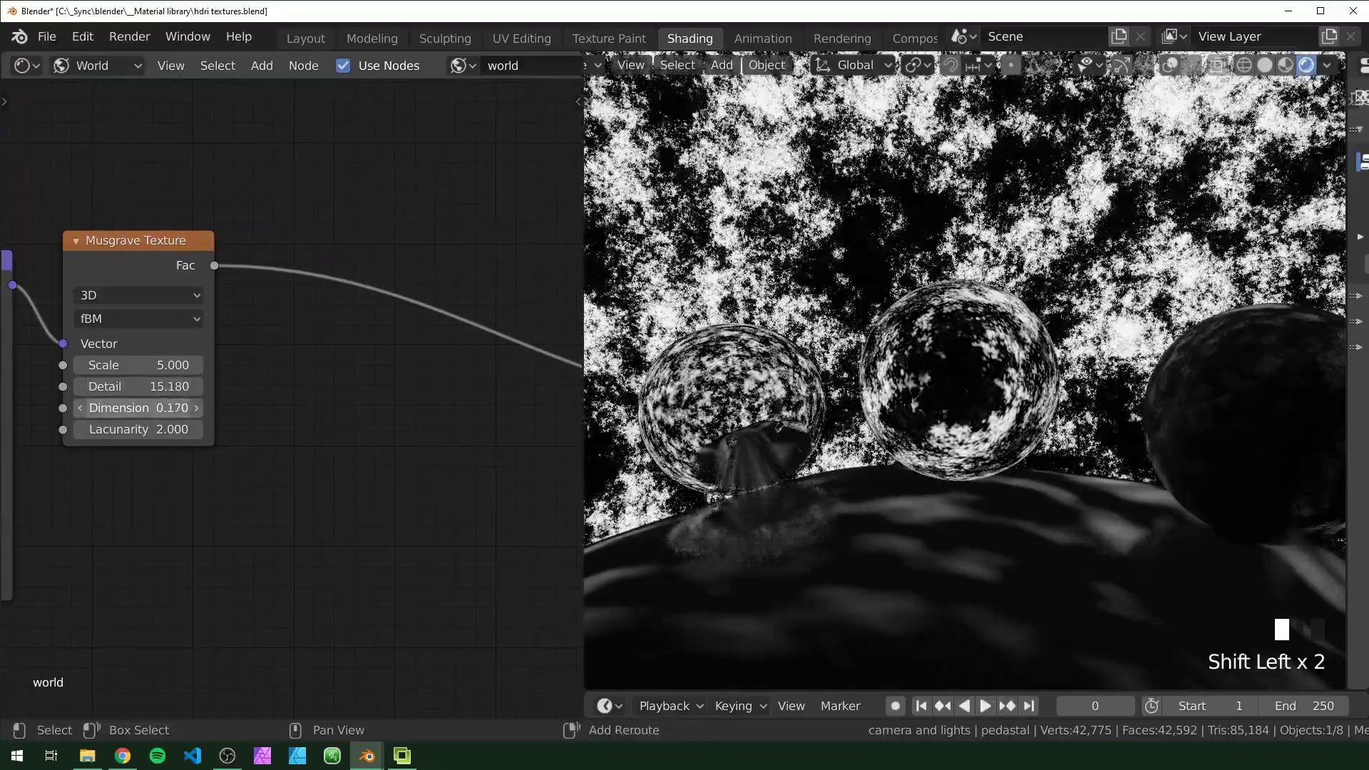
Step: Insert a Math node between Musgrave Texture and Background and set its operation to Greater Than
left_click(245, 405)
key("shift+a")
type("math")
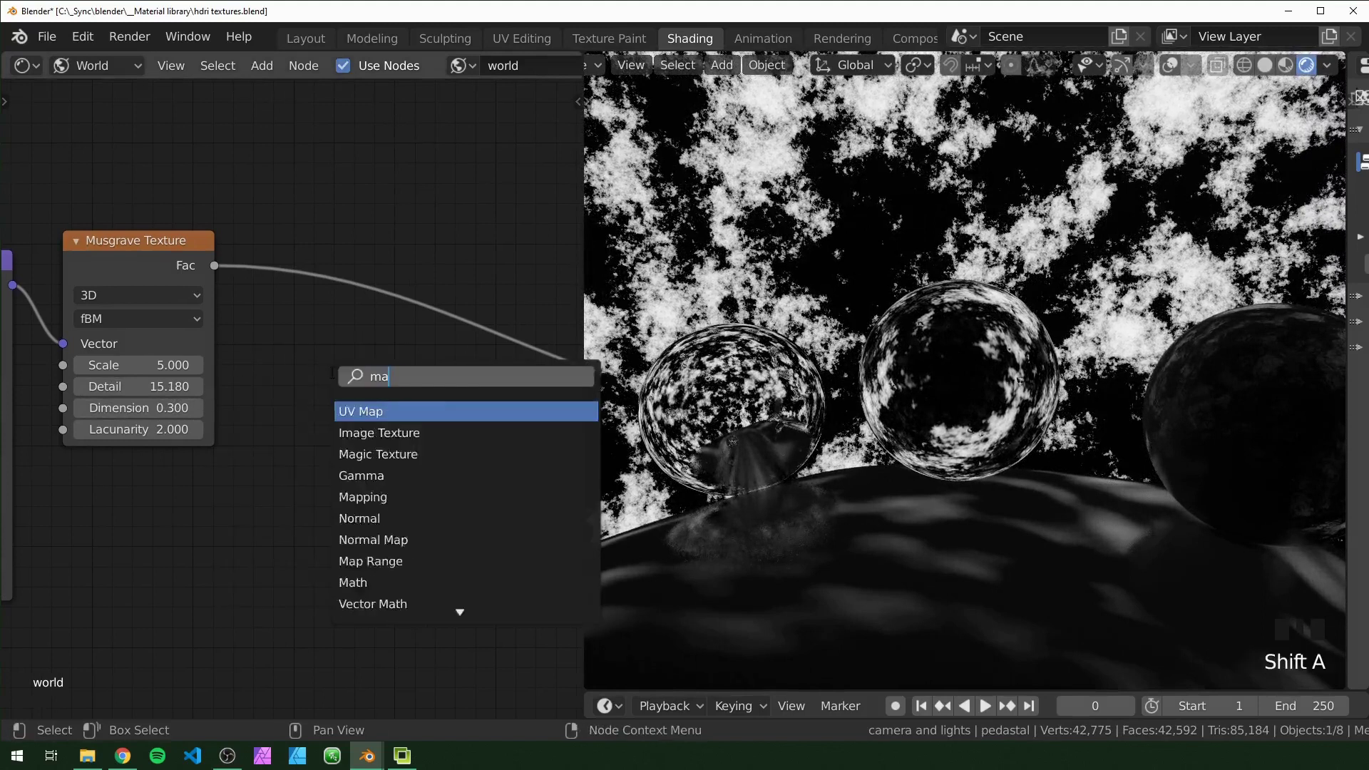
key("Return")
left_click(345, 245)
left_click(413, 309)
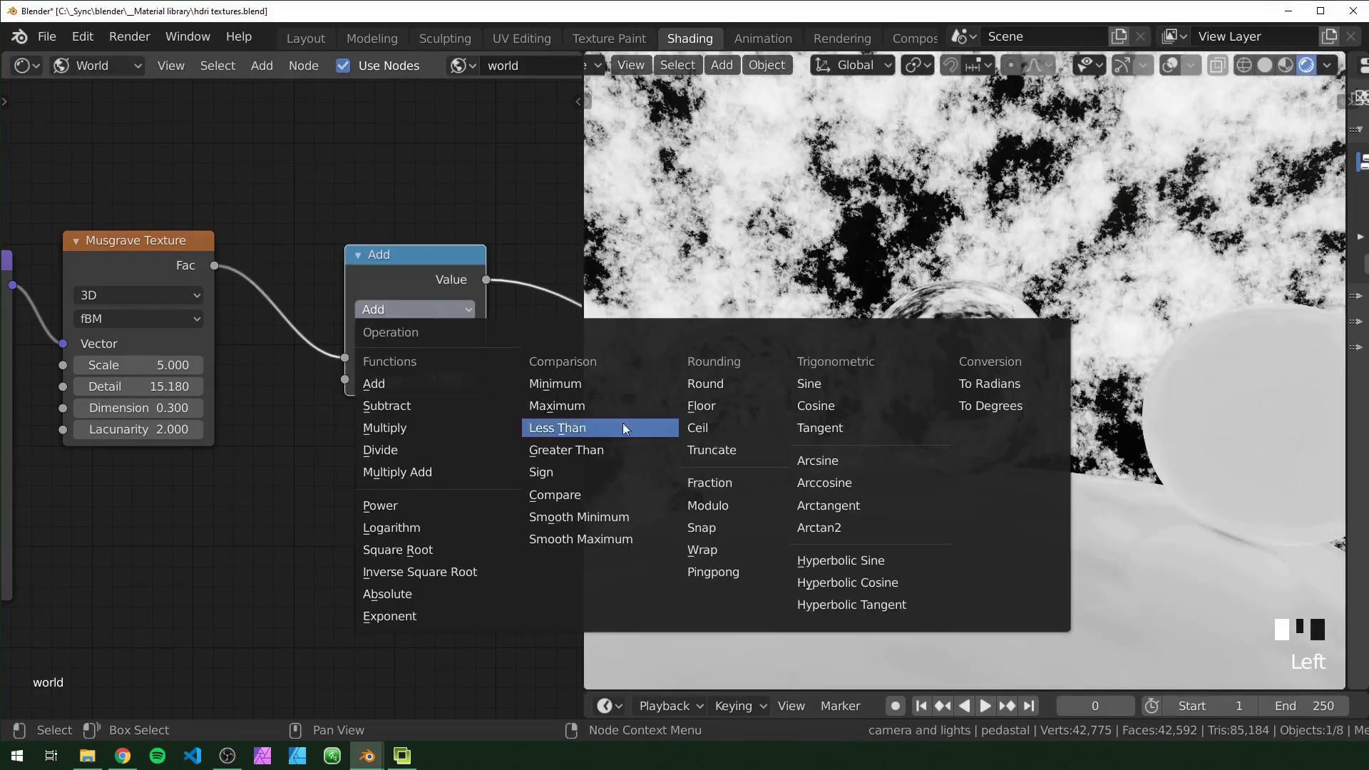
left_click(564, 450)
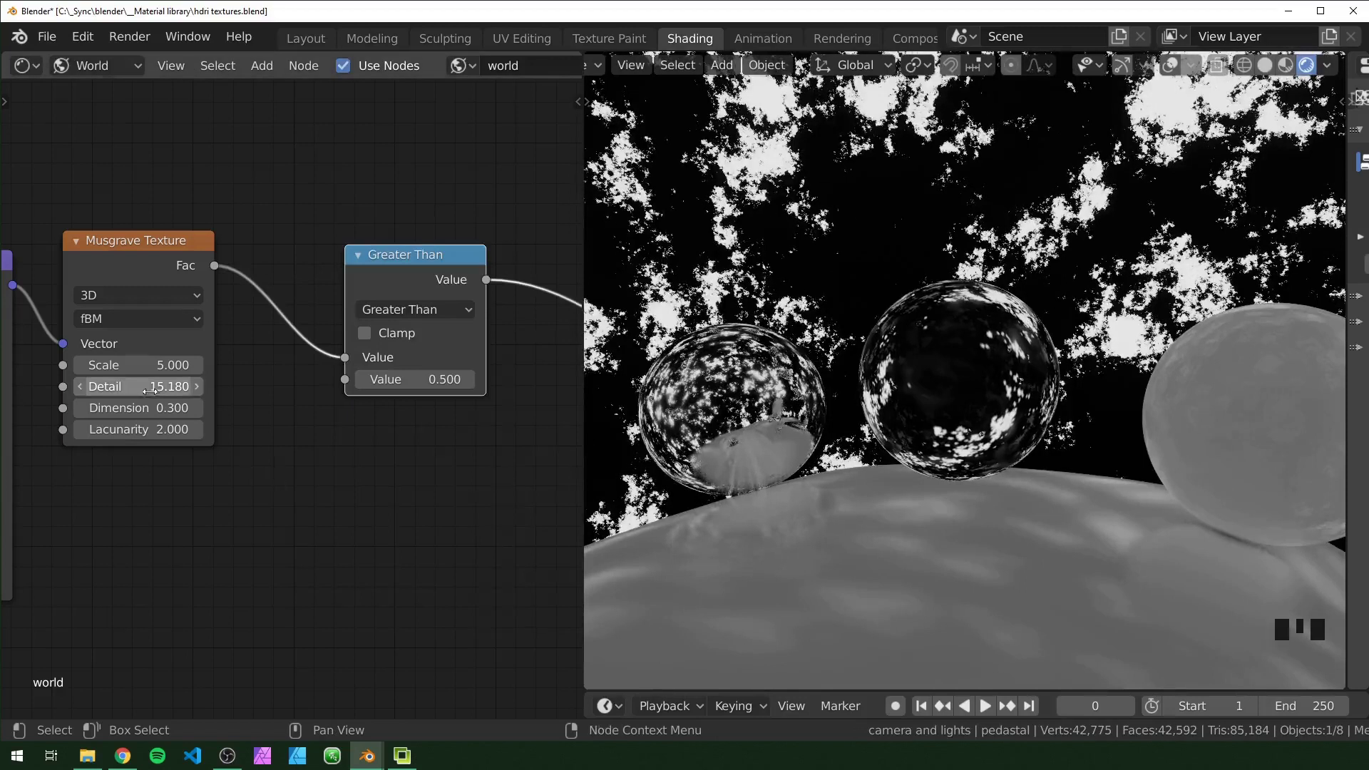
Step: Set the Musgrave Texture's Detail to 7.000 and its Dimension to 0.040
mouse_move(136, 386)
left_mouse_down("shift")
mouse_move(107, 386)
mouse_move(154, 386)
left_mouse_up("shift")
middle_click_drag(432, 412, 402, 417)
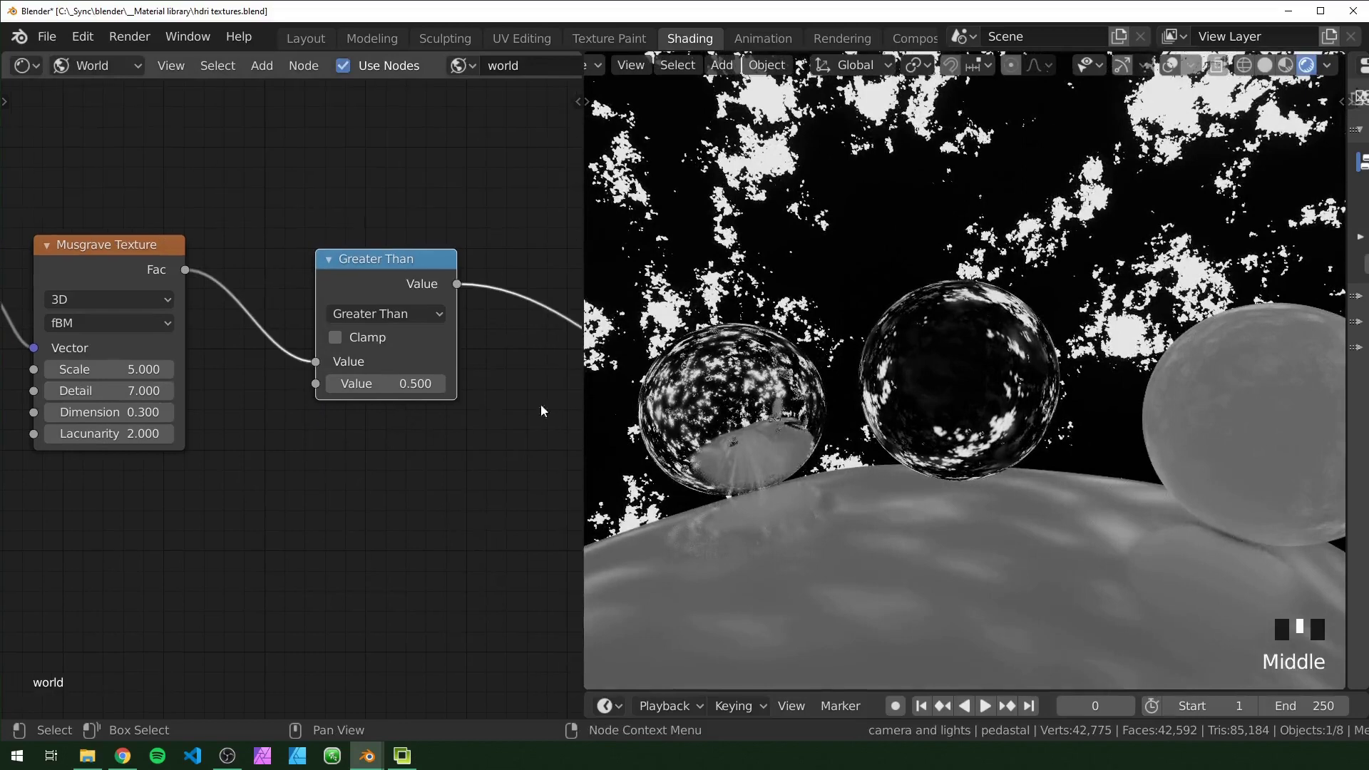
scroll(926, 382, "down", 3)
scroll(926, 382, "up", 1)
middle_click_drag(920, 383, 927, 380)
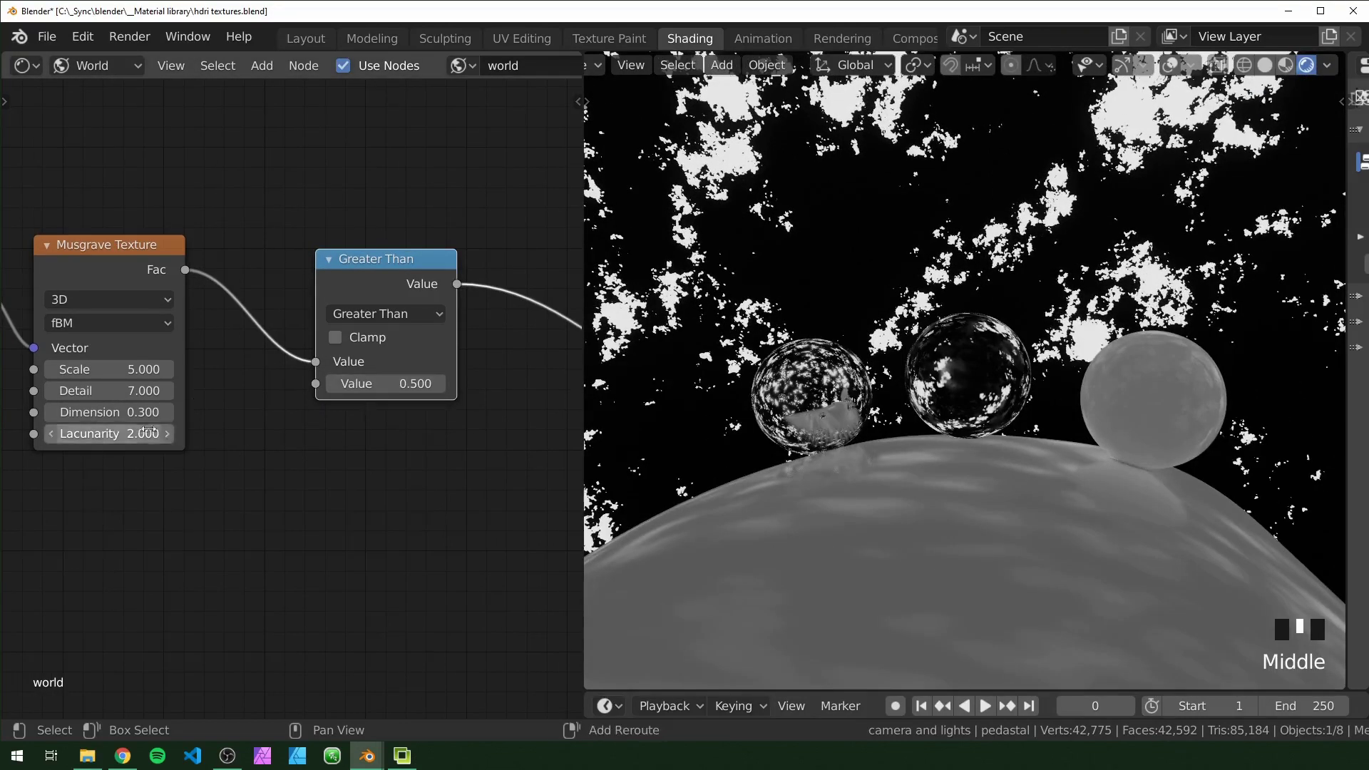
left_click_drag(129, 412, 92, 412, "shift")
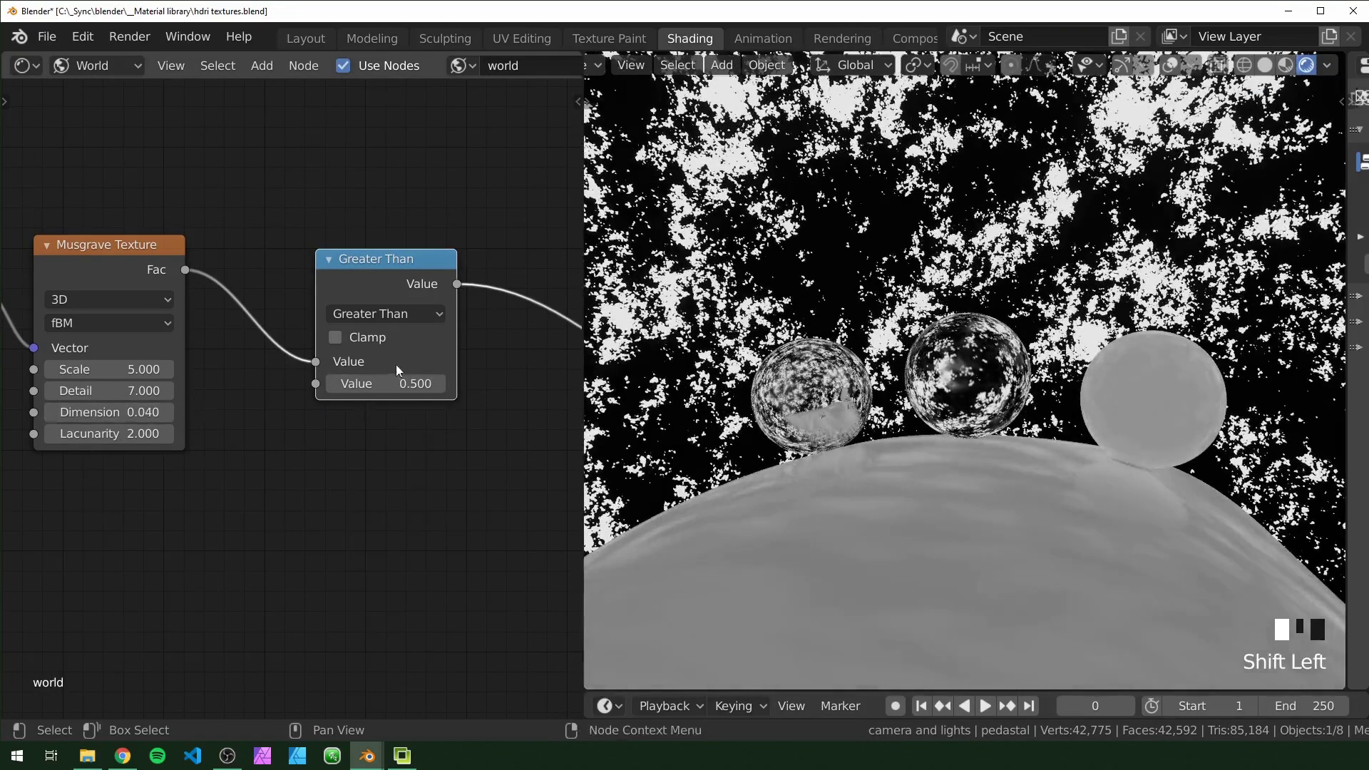
Step: Set the Musgrave Texture's Scale to 17.200 and the Greater Than threshold value to 1.890
left_click_drag(397, 384, 460, 384, "shift")
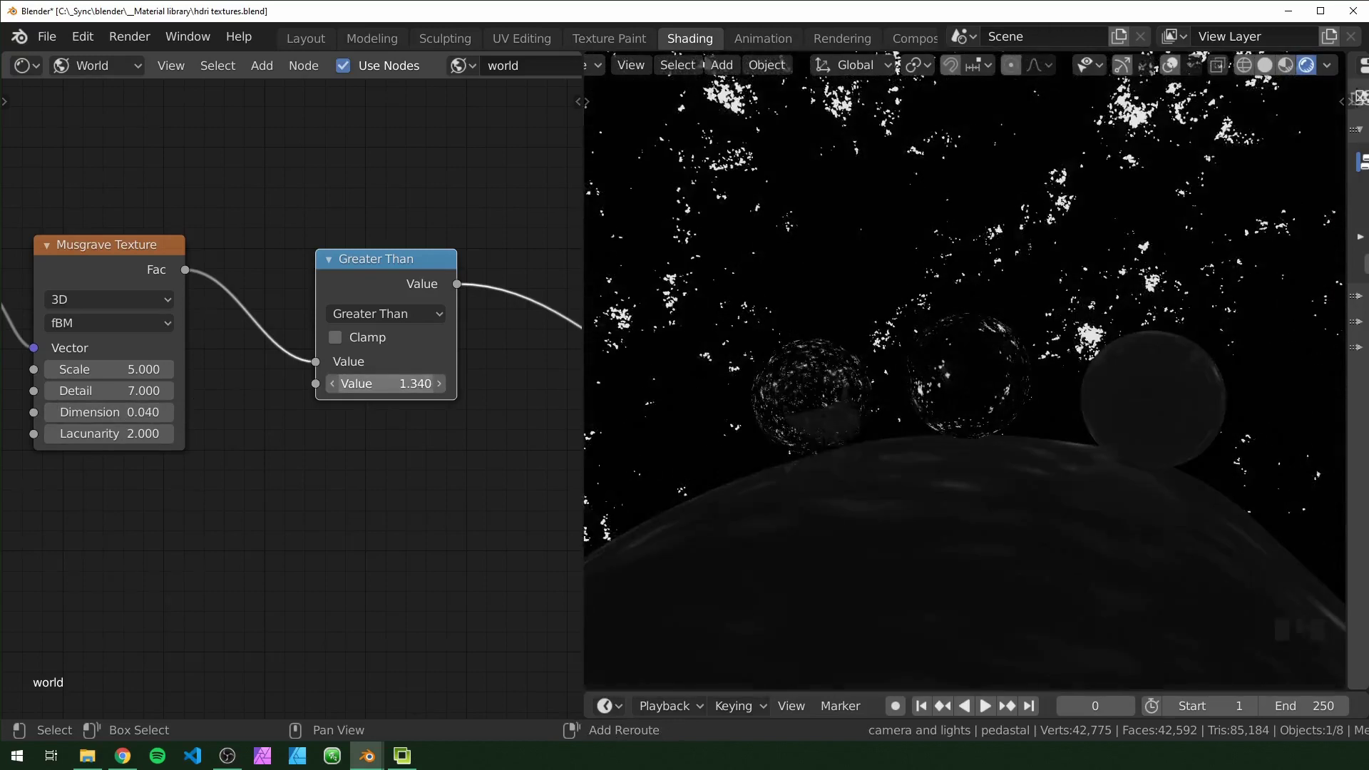
left_click_drag(128, 369, 203, 369)
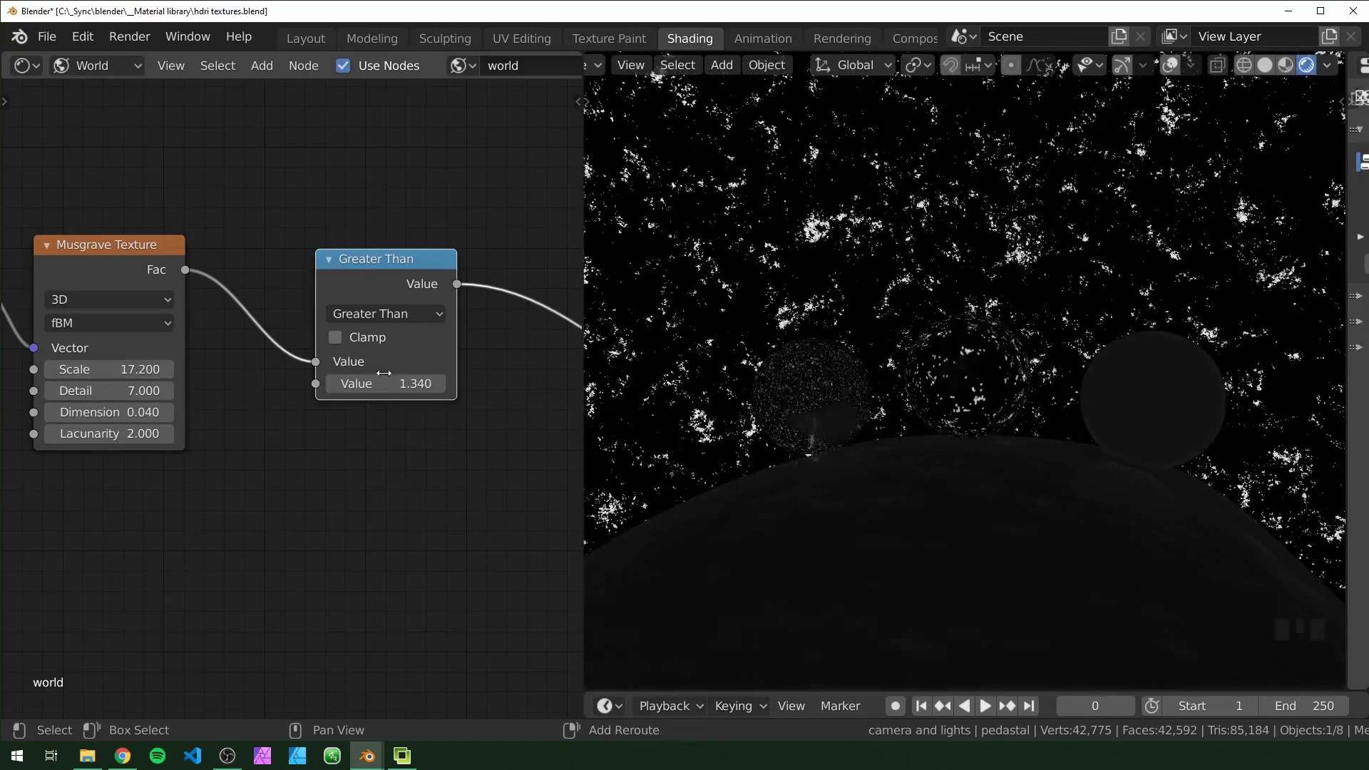
left_click_drag(385, 383, 417, 384, "shift")
Step: Duplicate the Greater Than node into the link before Background and change the copy's operation to Add
scroll(331, 452, "down", 10)
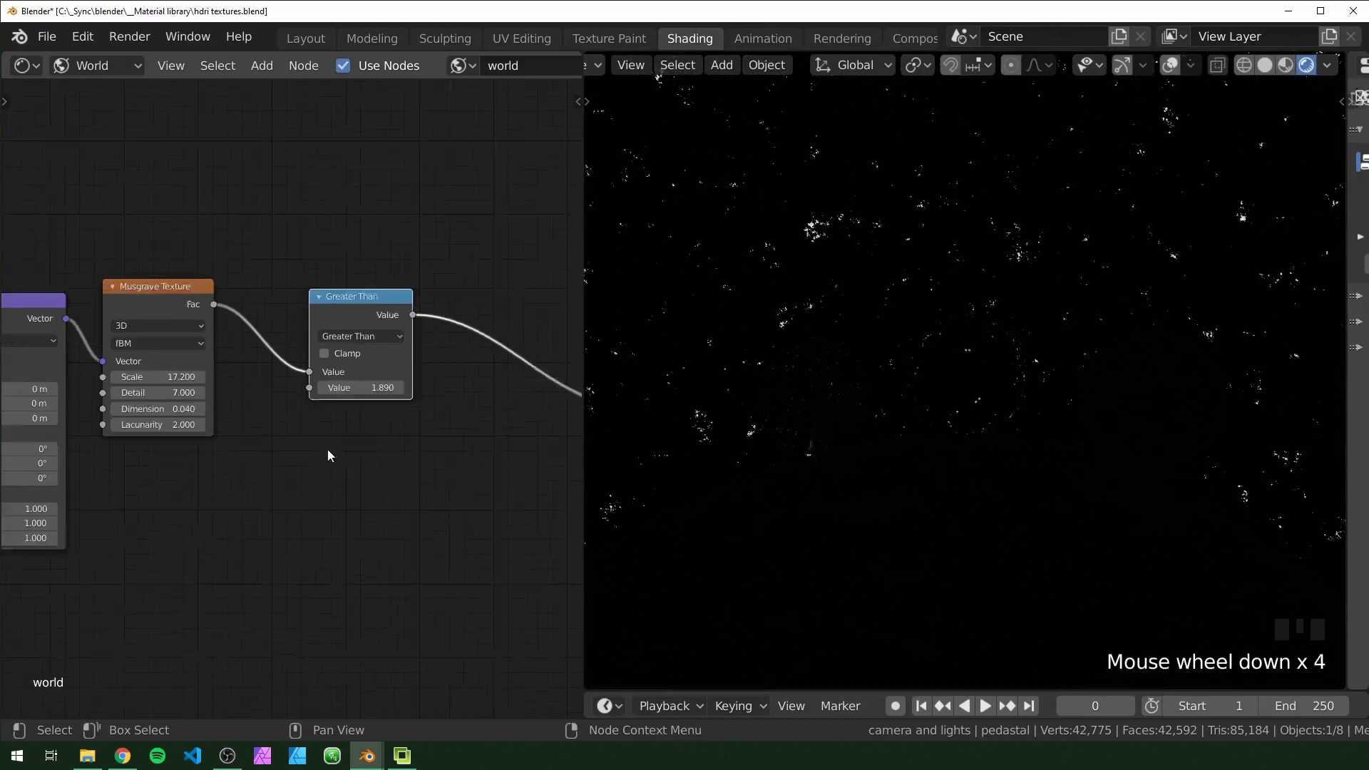
left_click_drag(365, 332, 359, 332)
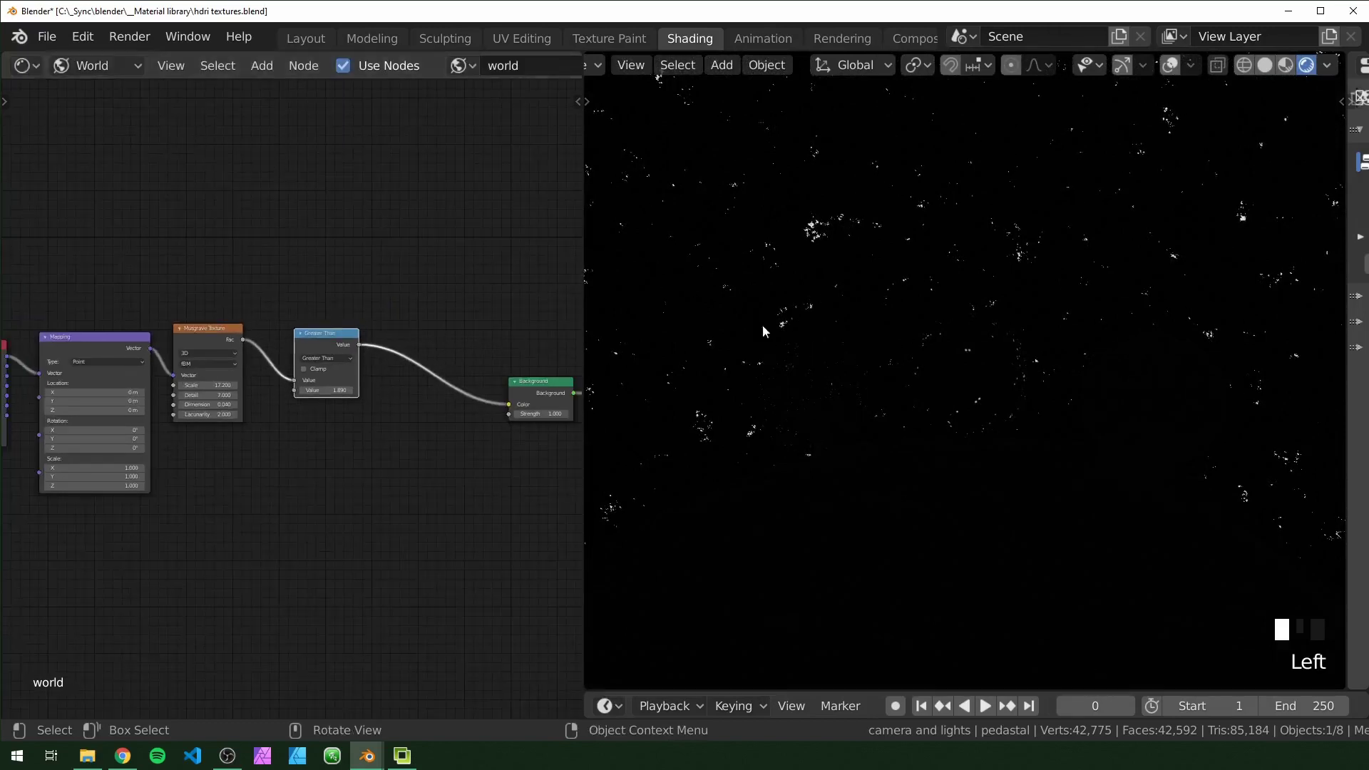
scroll(359, 470, "up", 3)
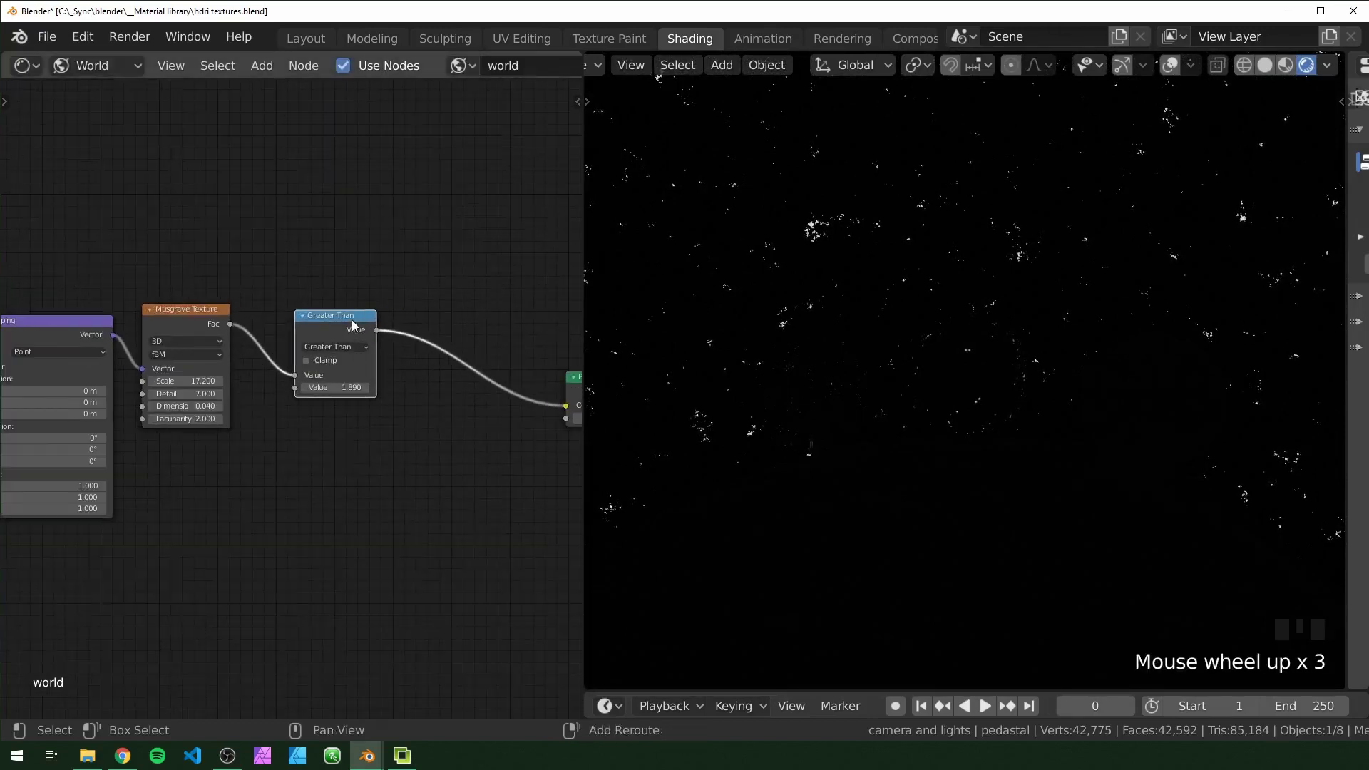
key("shift+d")
left_click(477, 331)
scroll(482, 418, "up", 3)
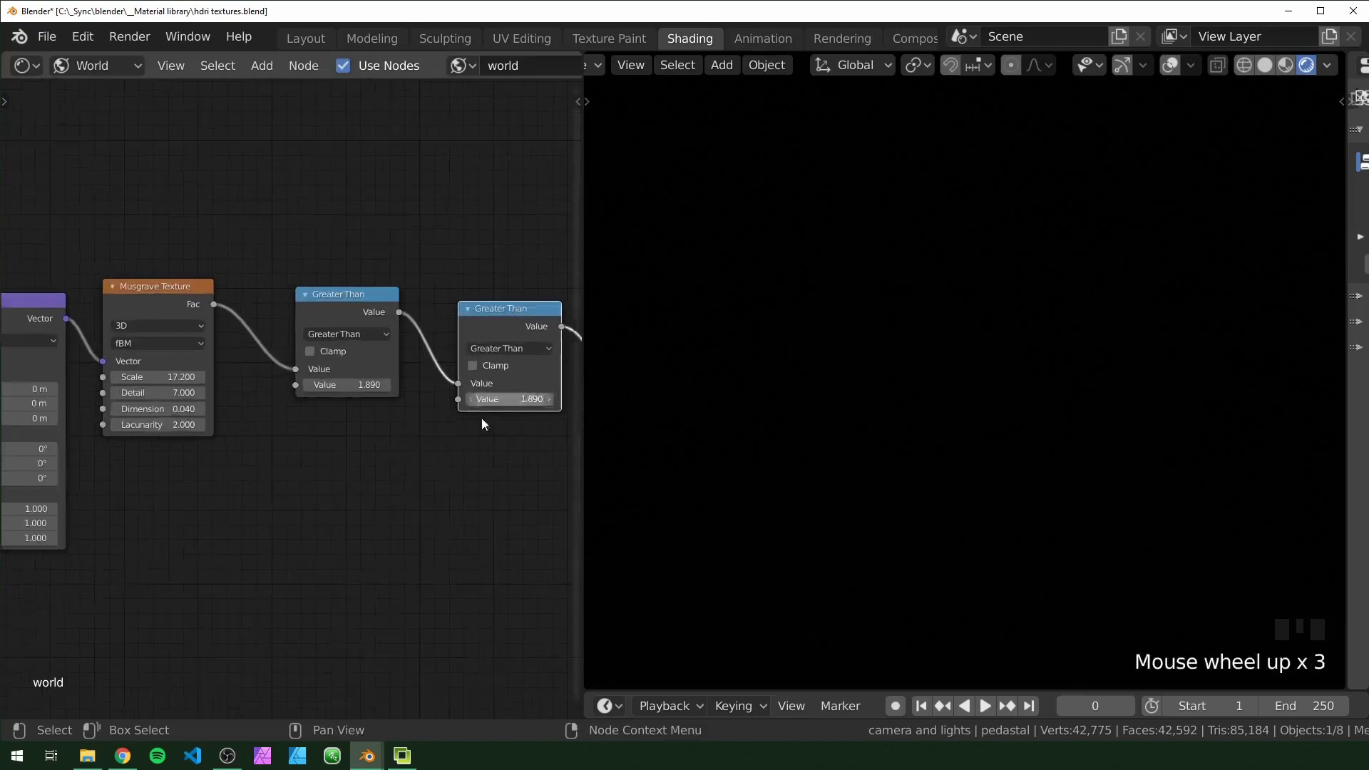
middle_click_drag(481, 419, 386, 430)
left_click(388, 357)
left_click(403, 417)
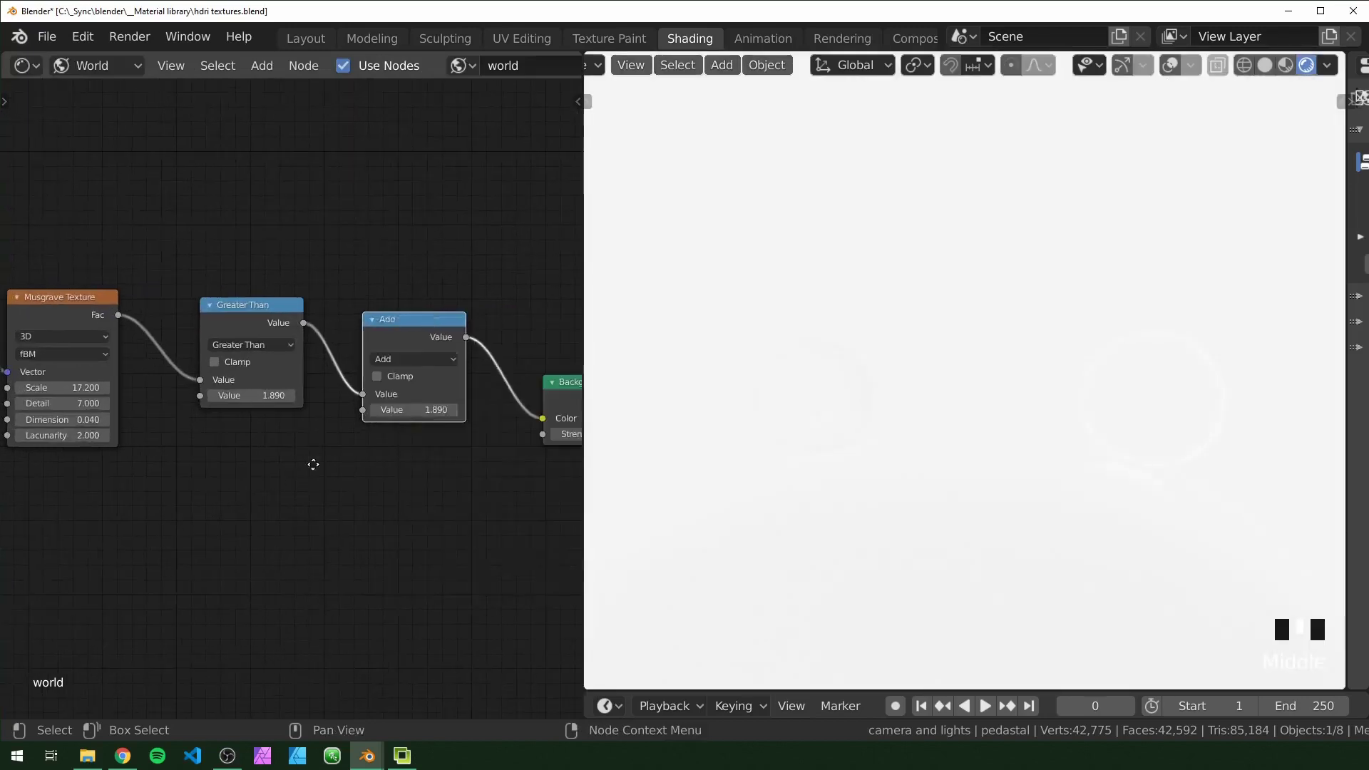
Step: Duplicate the Musgrave Texture and Greater Than pair below the originals and connect Mapping's Vector output to the copied texture
middle_click_drag(313, 464, 444, 420)
scroll(216, 475, "down", 3)
middle_click_drag(215, 475, 256, 447)
left_click_drag(256, 429, 419, 272)
key("shift+d")
left_click(407, 424)
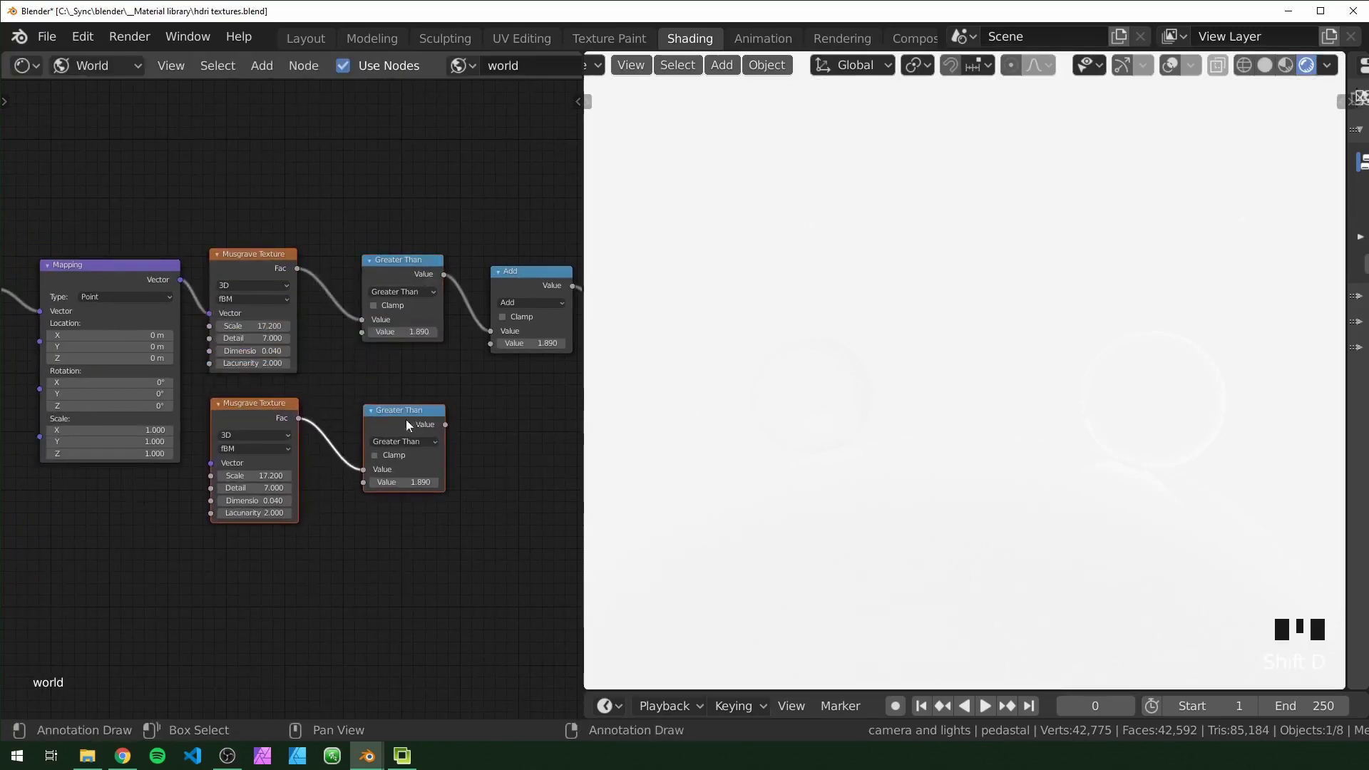
right_click_drag(165, 280, 261, 492, "alt")
Step: Connect the duplicated Greater Than node to the Add node's second Value input and enable Clamp on Add
middle_click_drag(469, 470, 328, 482)
right_click_drag(312, 433, 351, 379, "alt")
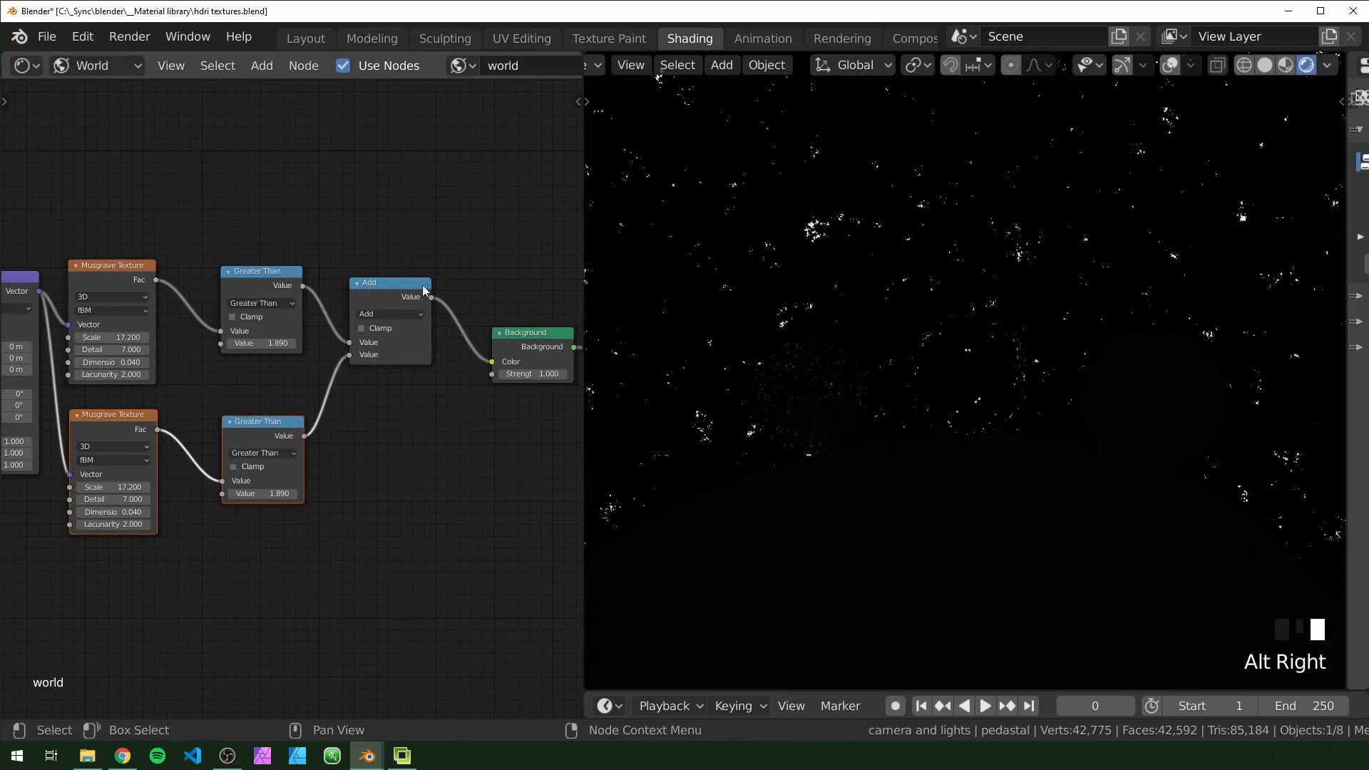
scroll(328, 432, "up", 3)
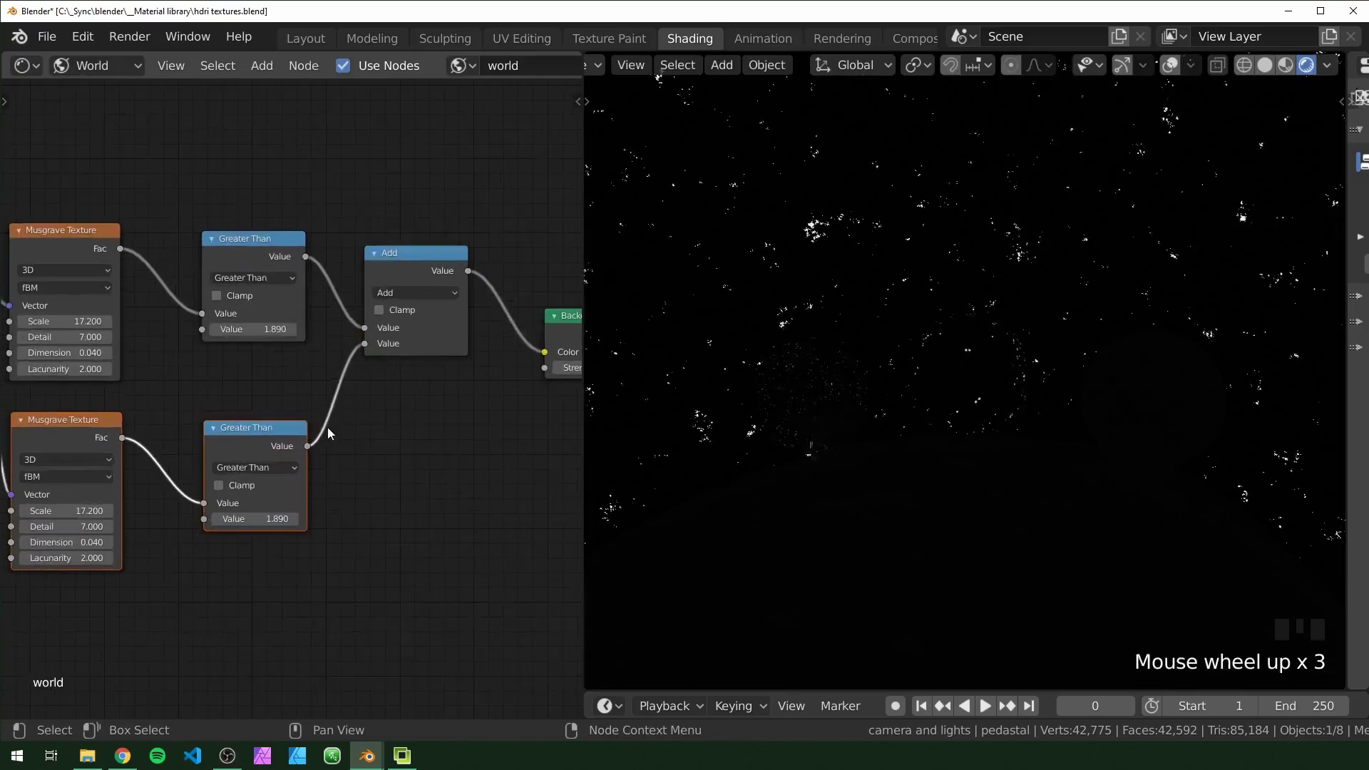
left_click(379, 310)
middle_click_drag(243, 419, 331, 392)
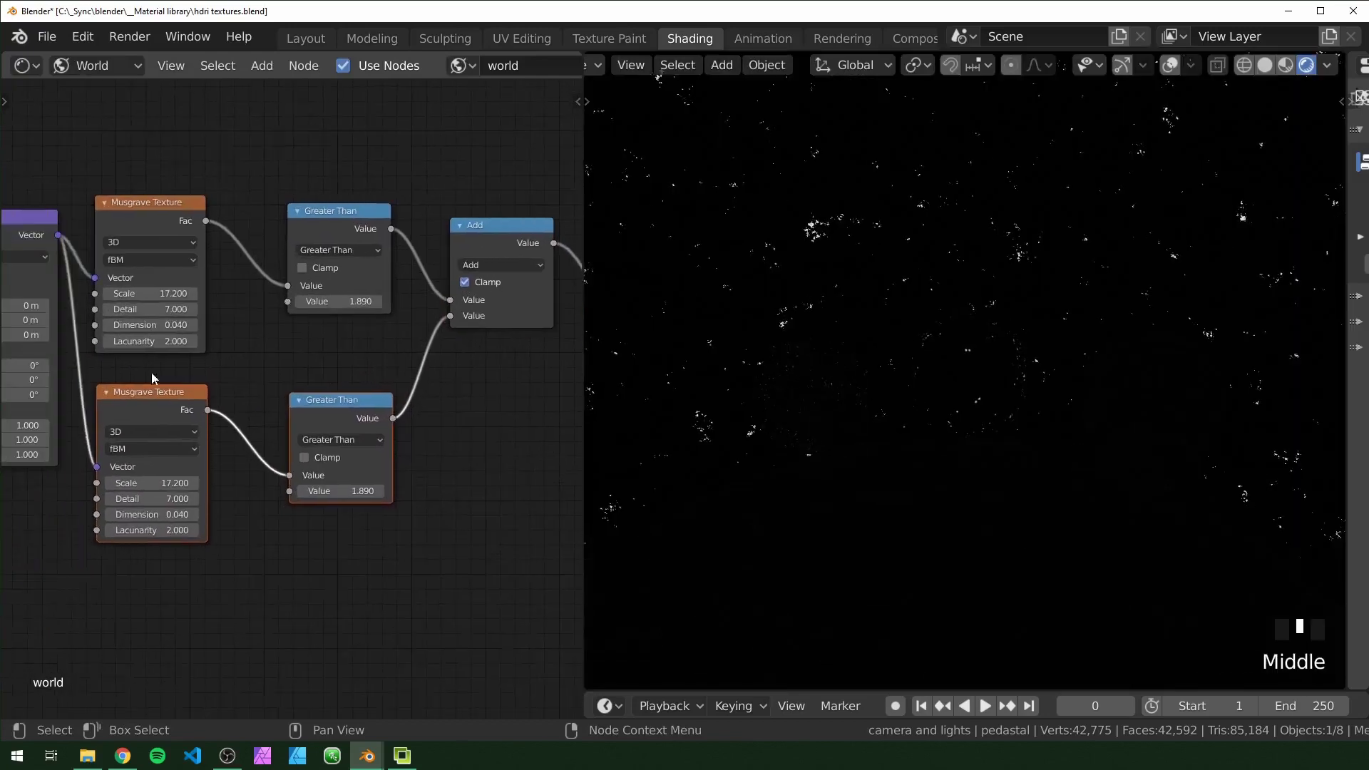
Step: Set the lower Musgrave Texture's Scale to 39.800
middle_click_drag(149, 457, 219, 421)
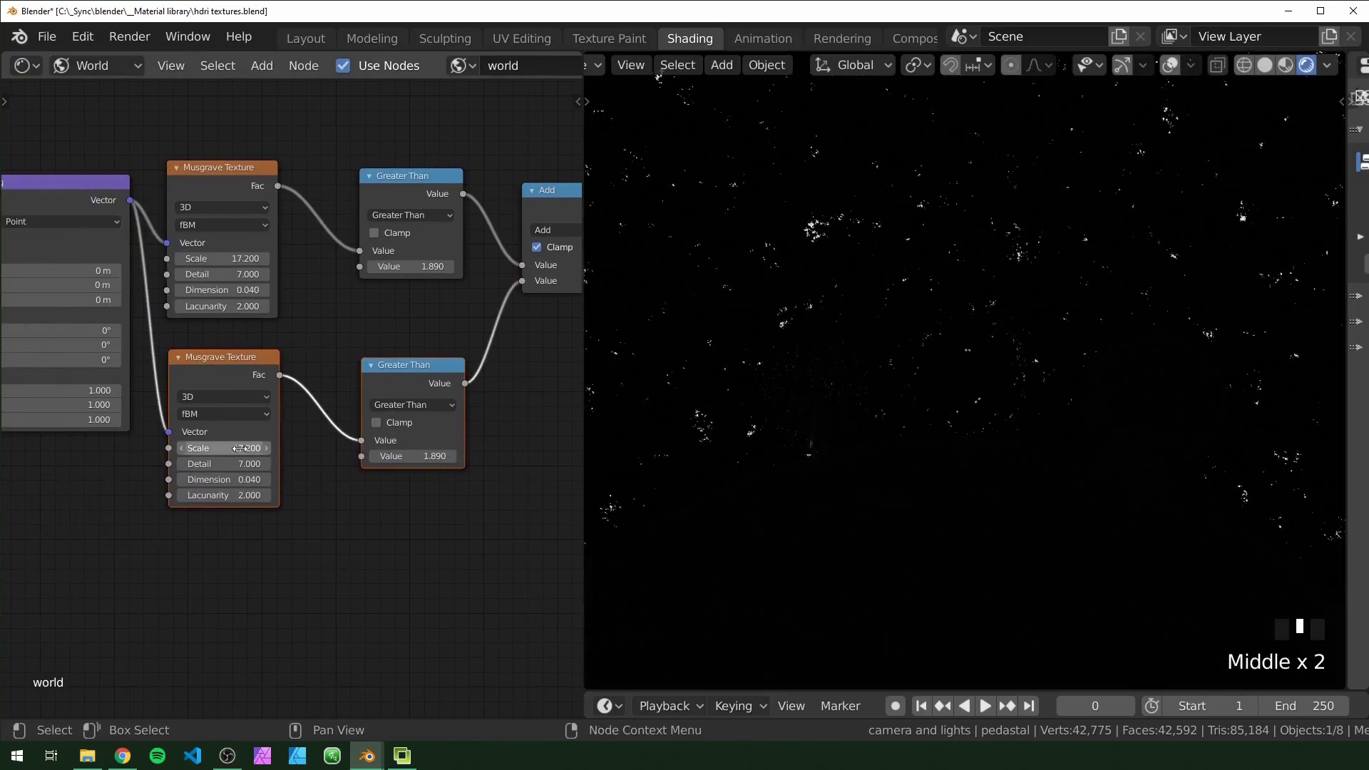
left_click_drag(222, 448, 261, 448)
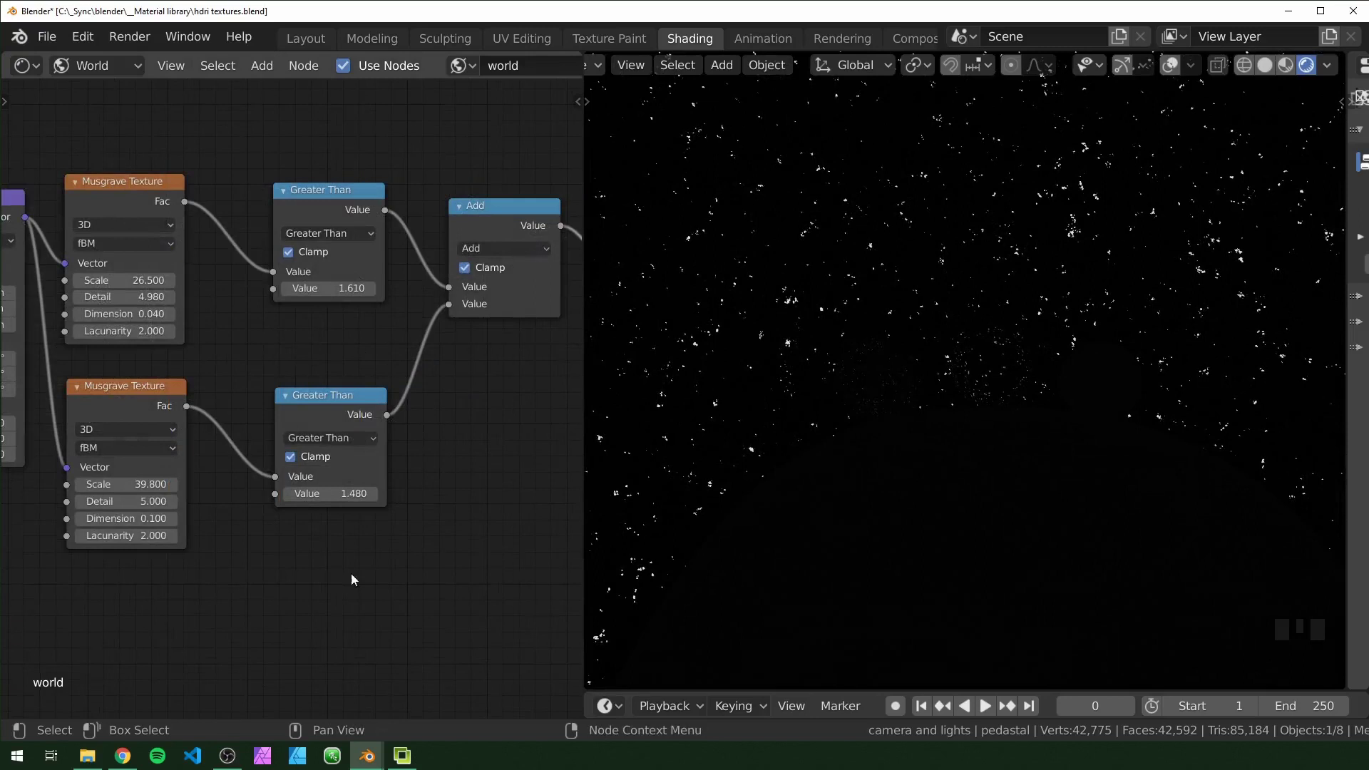
Step: Move the star texture nodes together away from the Background node to leave a wide gap after Add
key("Home")
key("Home")
key("g")
left_click(256, 468)
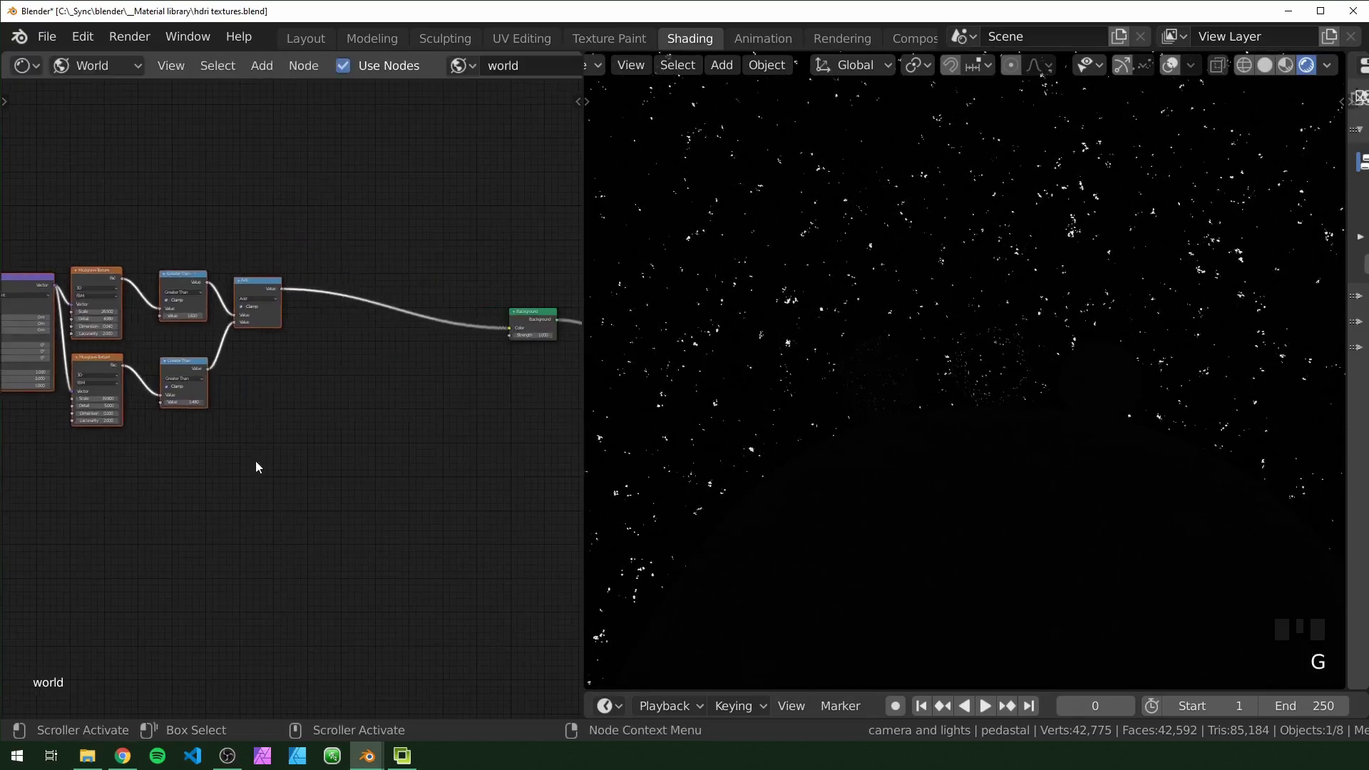
middle_click_drag(256, 467, 341, 457)
Step: Move the Texture Coordinate node farther from Mapping and add a reroute point on the link between them
left_click(234, 240)
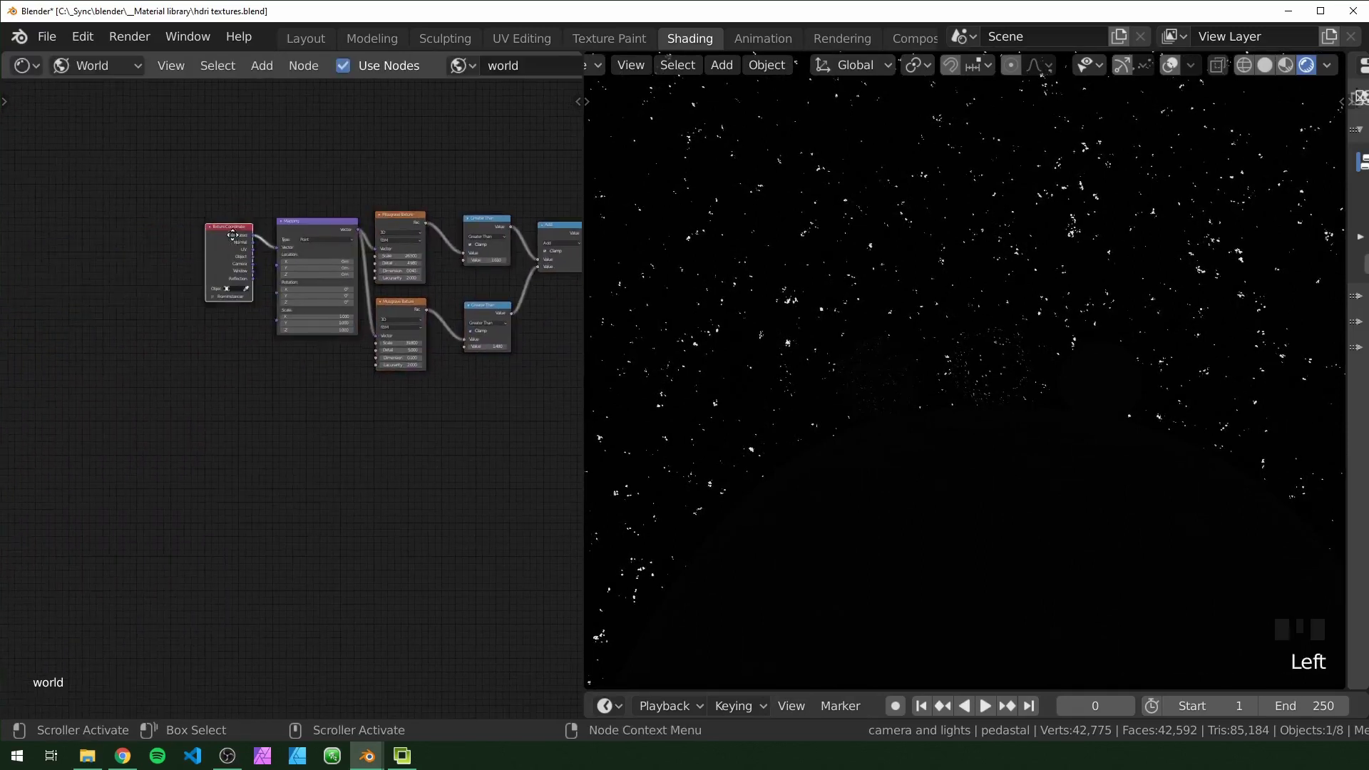
key("g")
left_click(101, 236)
mouse_move(197, 280)
right_mouse_down("shift")
mouse_move(196, 166)
mouse_move(196, 178)
right_mouse_up("shift")
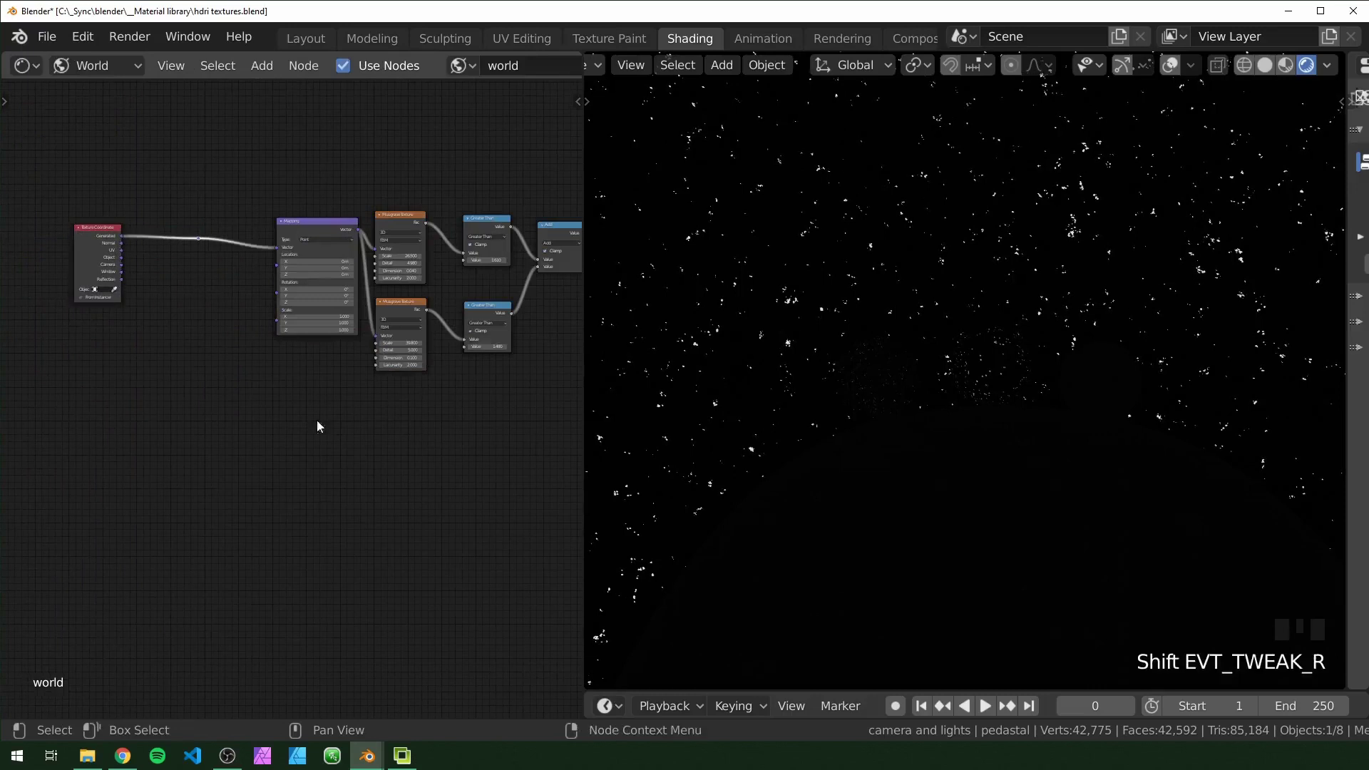
Step: Add a Noise Texture node below the lower Greater Than node
middle_click_drag(318, 426, 376, 489)
left_click(375, 489)
key("shift+a")
left_click(375, 481)
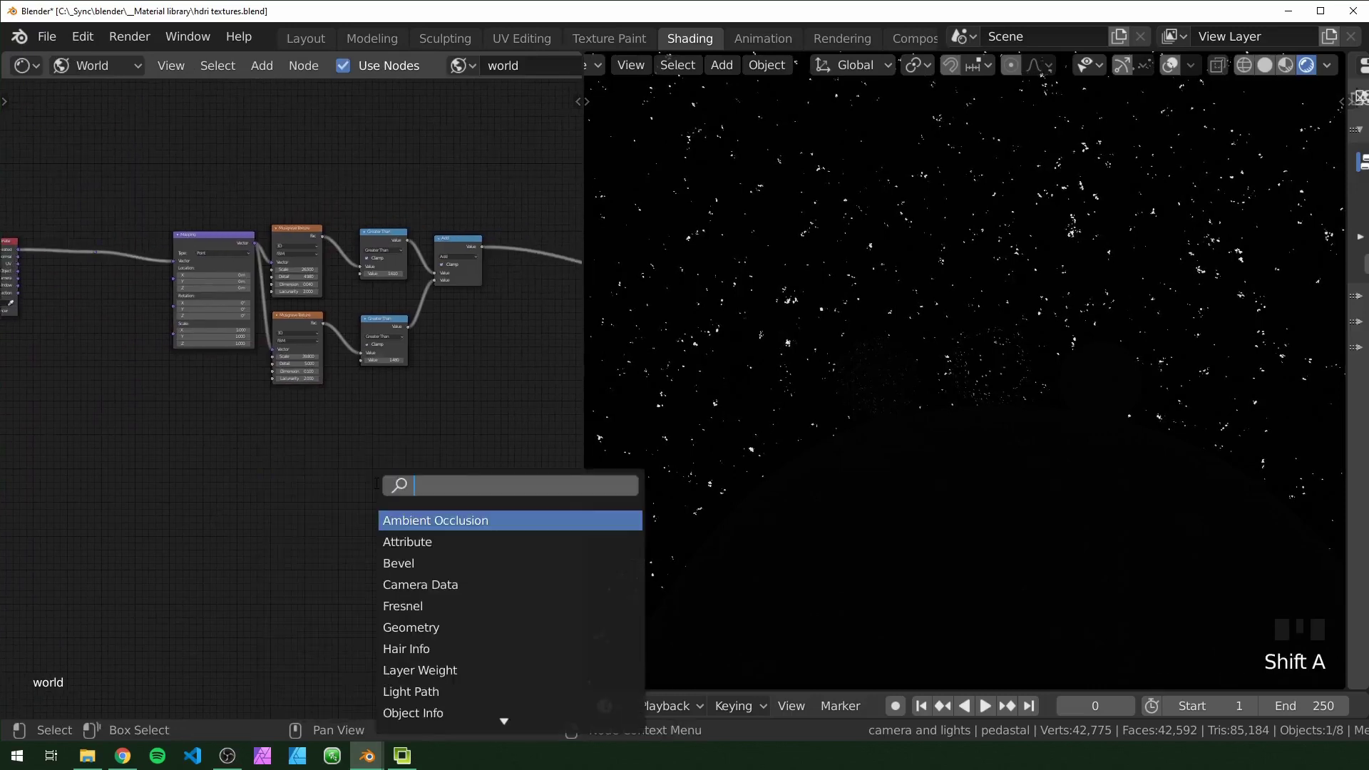
type("noise")
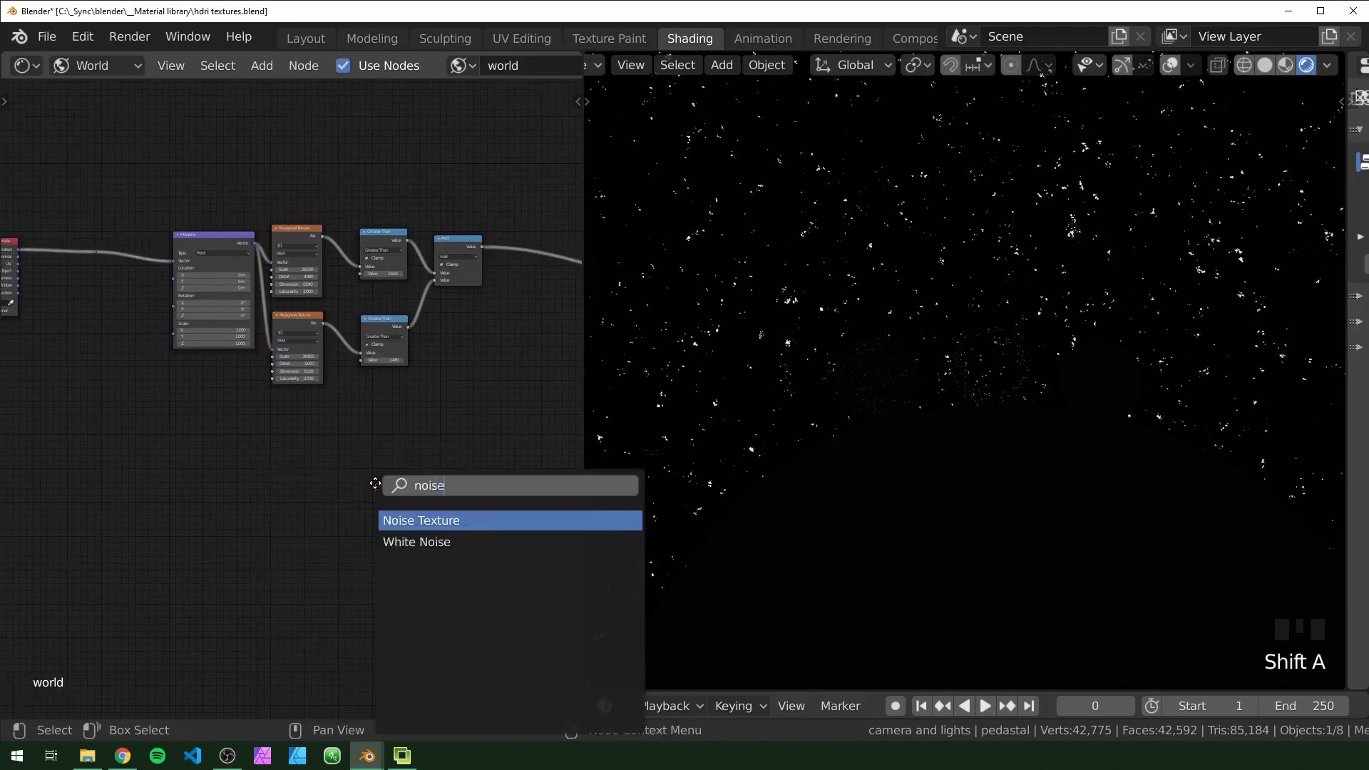
key("Return")
left_click(361, 448)
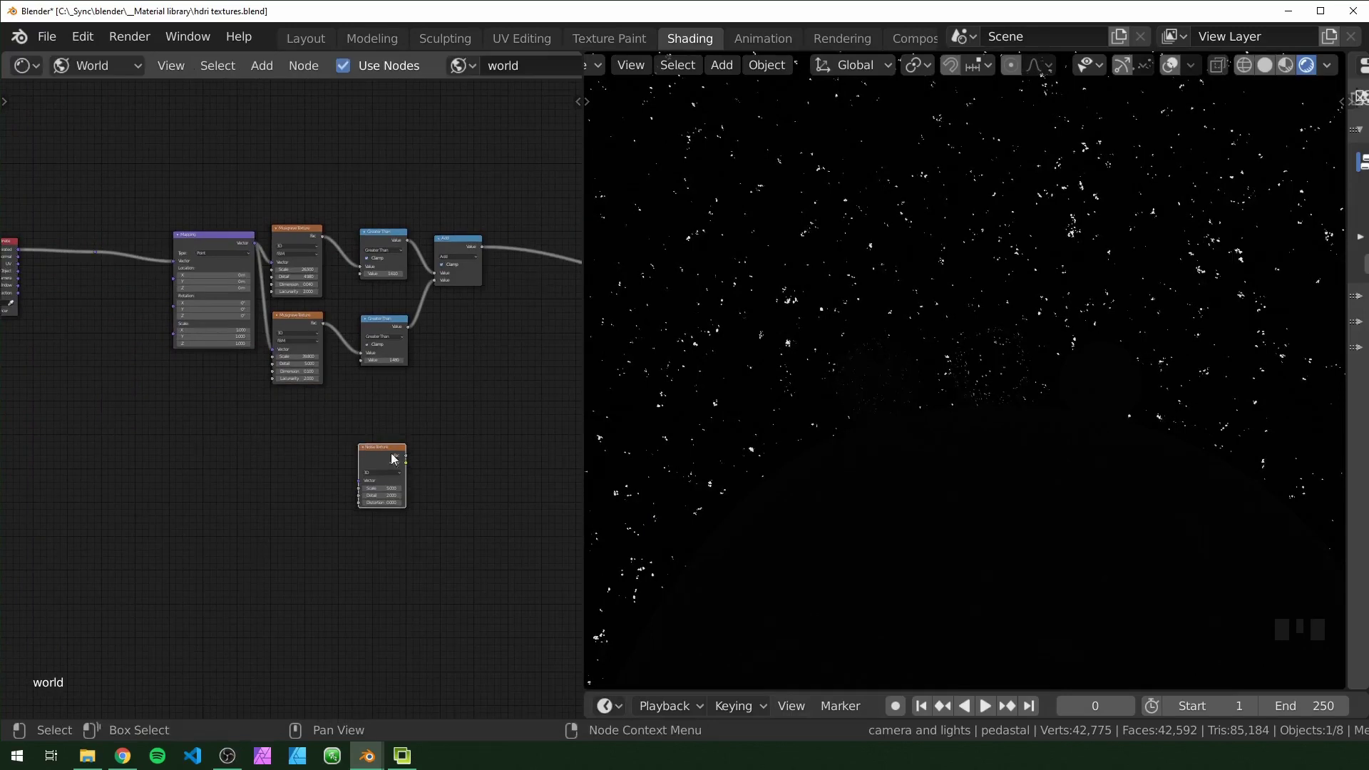
Step: Add a second Mapping node beside the Noise Texture, on its input side
key("shift+a")
left_click(300, 473)
type("mapp")
key("Return")
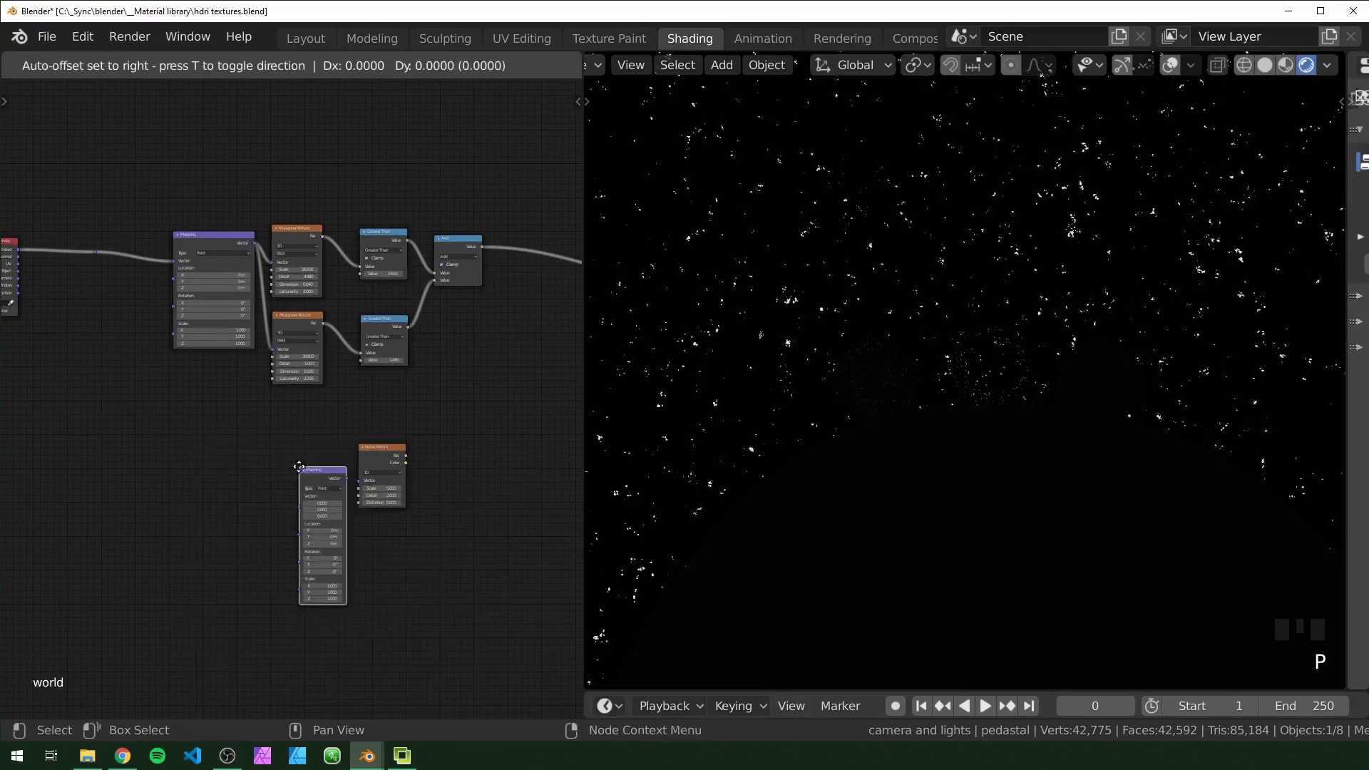
left_click(285, 446)
Step: Connect the reroute point to the new Mapping's Vector input and that Mapping's output to the Noise Texture's Vector
scroll(279, 443, "up", 4)
middle_click_drag(278, 443, 330, 422)
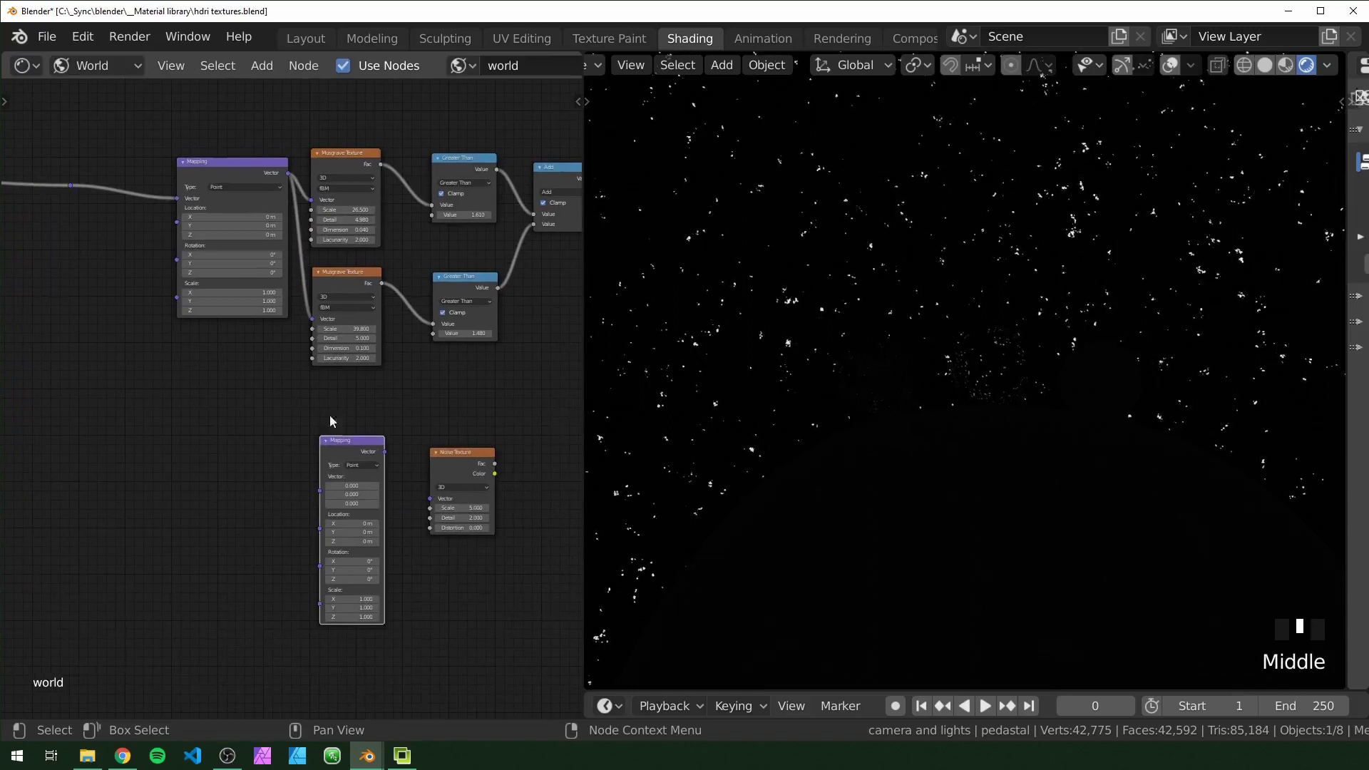
right_click_drag(64, 191, 361, 483, "alt")
middle_click_drag(361, 482, 307, 470)
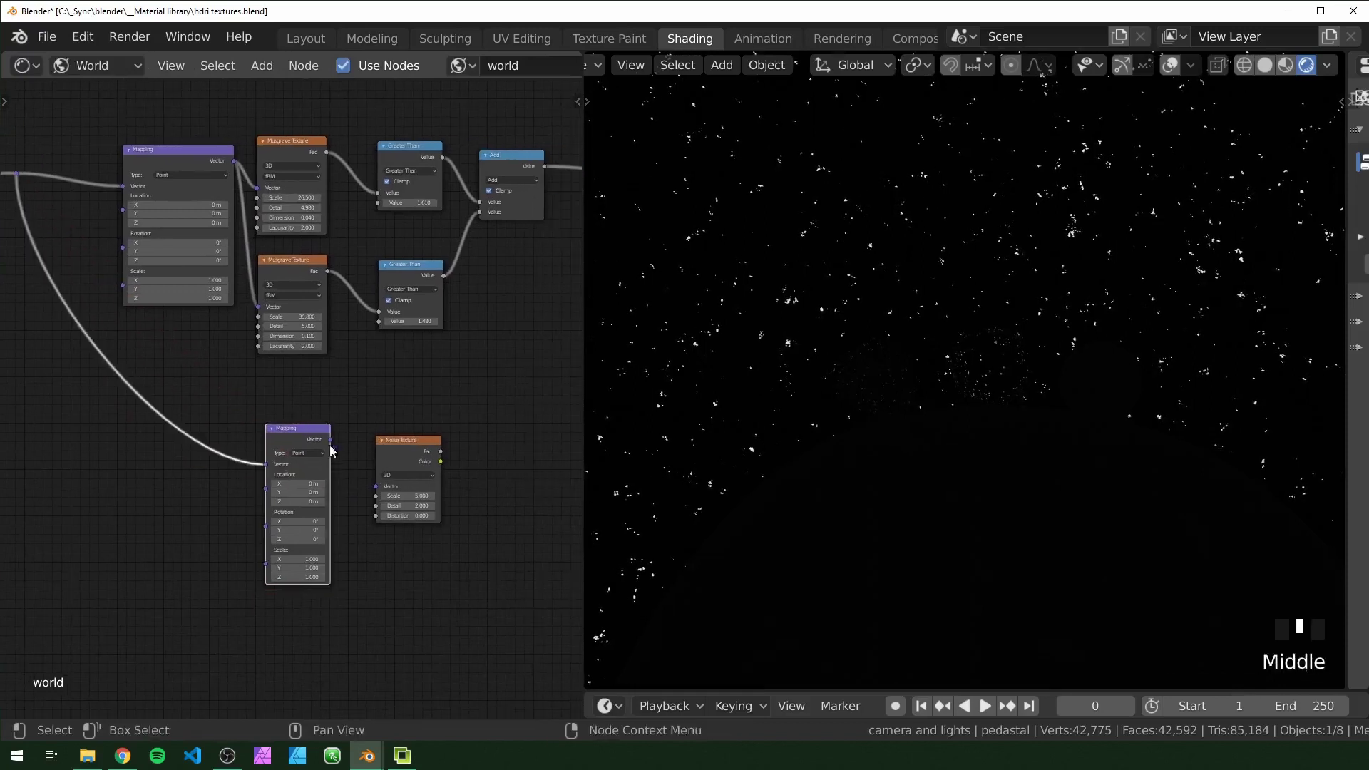
right_click_drag(303, 464, 407, 474, "alt")
Step: Add a MixRGB node into the link between Add and Background
middle_click_drag(454, 469, 244, 501)
middle_click_drag(379, 442, 241, 461)
left_click(341, 424)
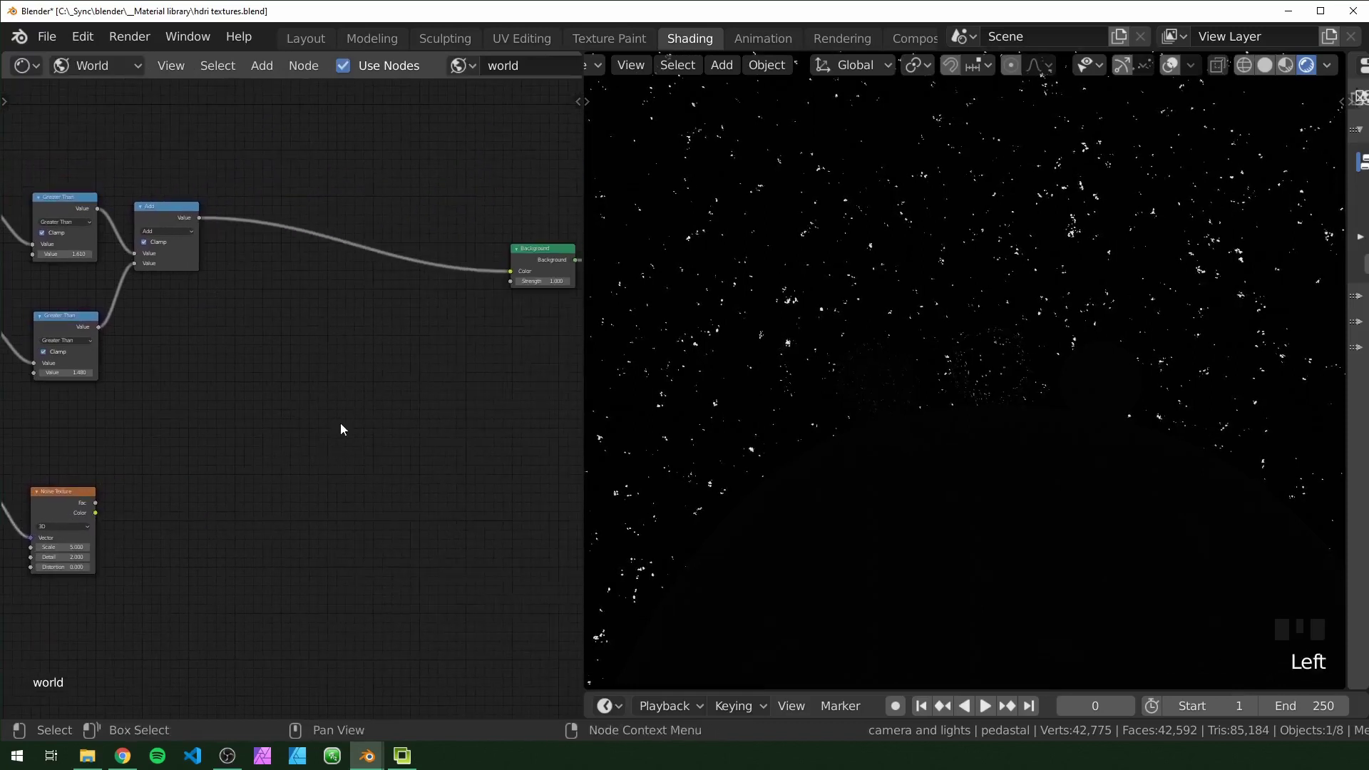
key("shift+a")
left_click(343, 426)
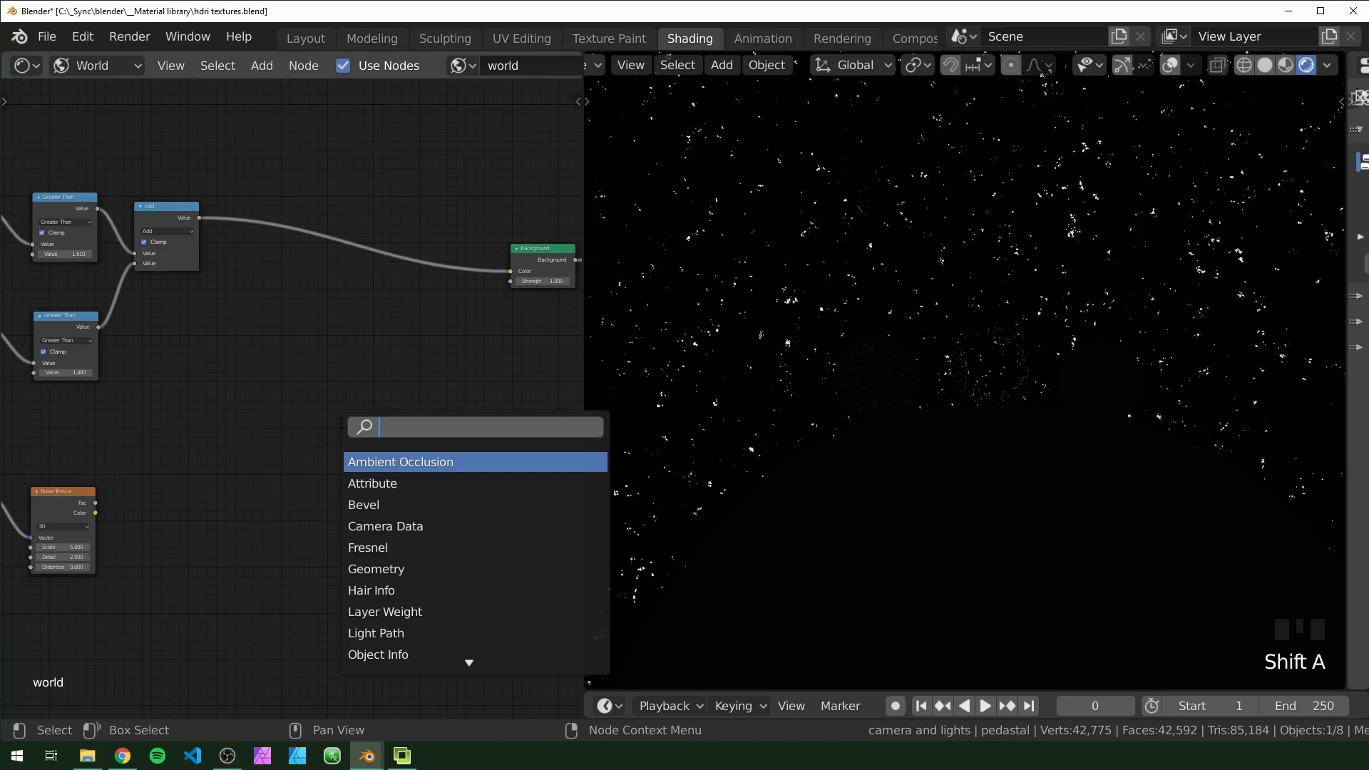
type("mix")
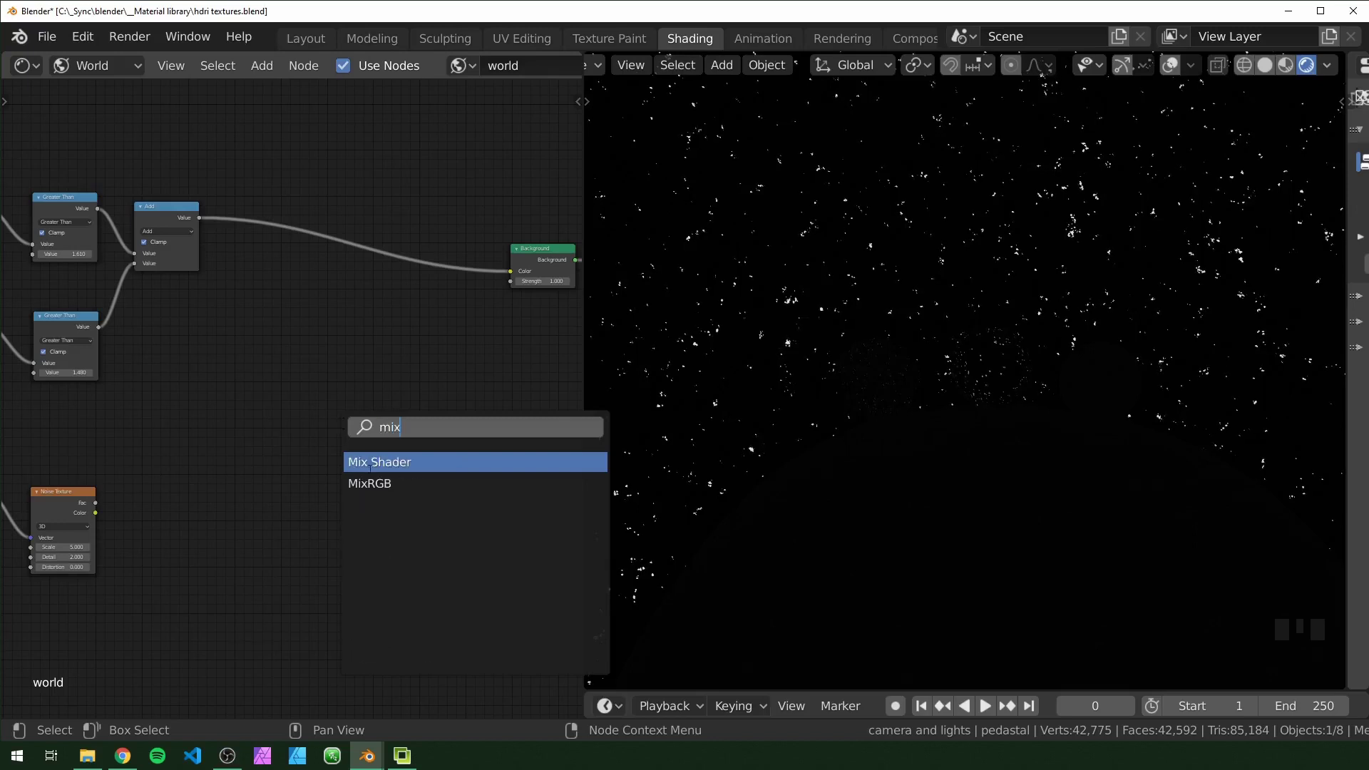
left_click(370, 483)
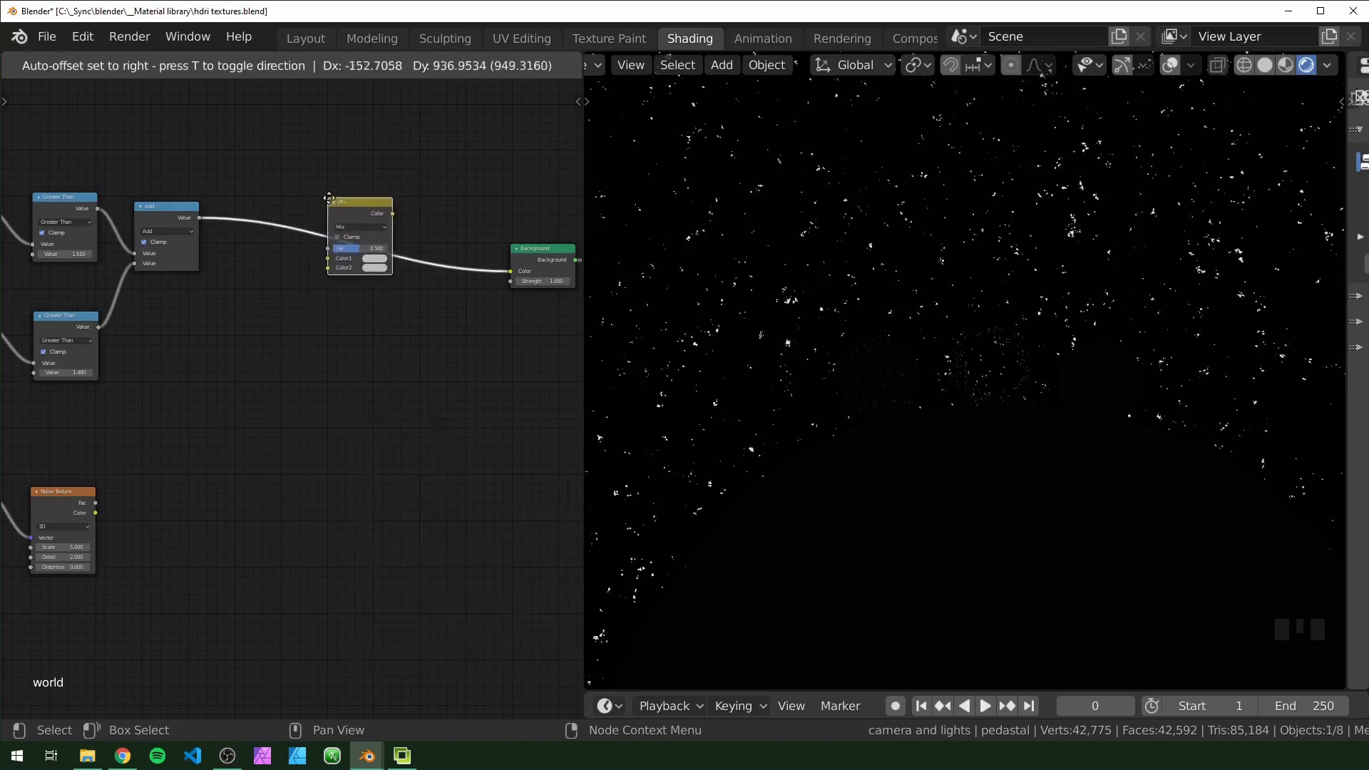
left_click(374, 279)
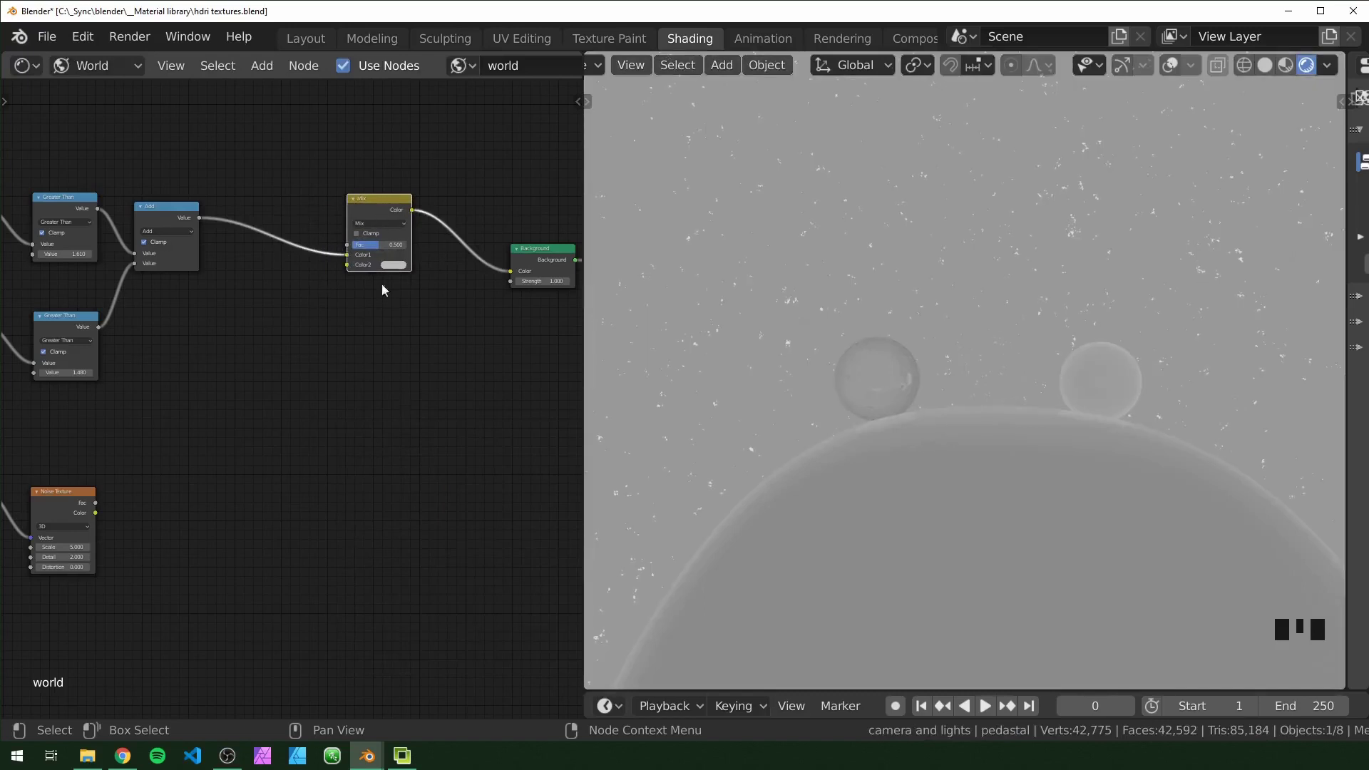
Step: Feed the Mix node with the Add output in Color1 and the Noise Texture's Fac in Color2
middle_click_drag(94, 496, 156, 525)
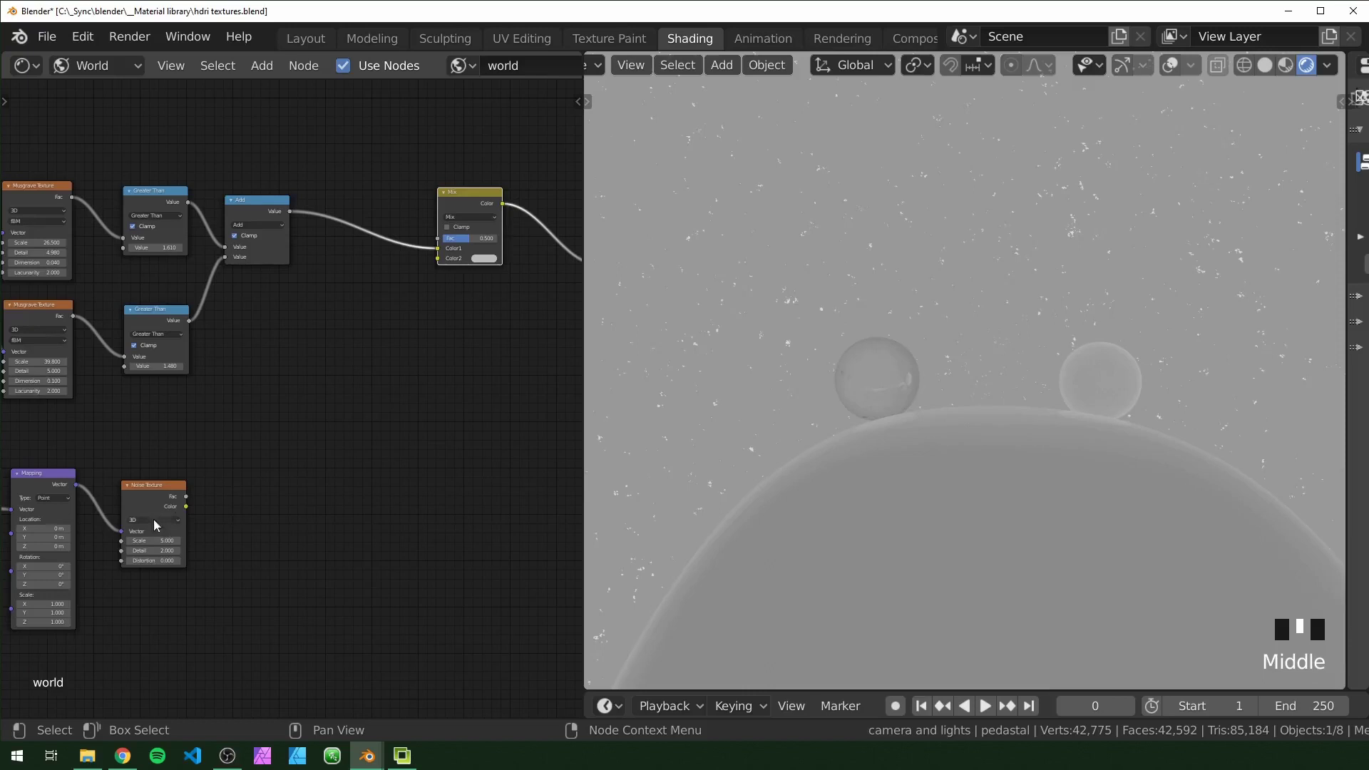
middle_click_drag(395, 223, 333, 238)
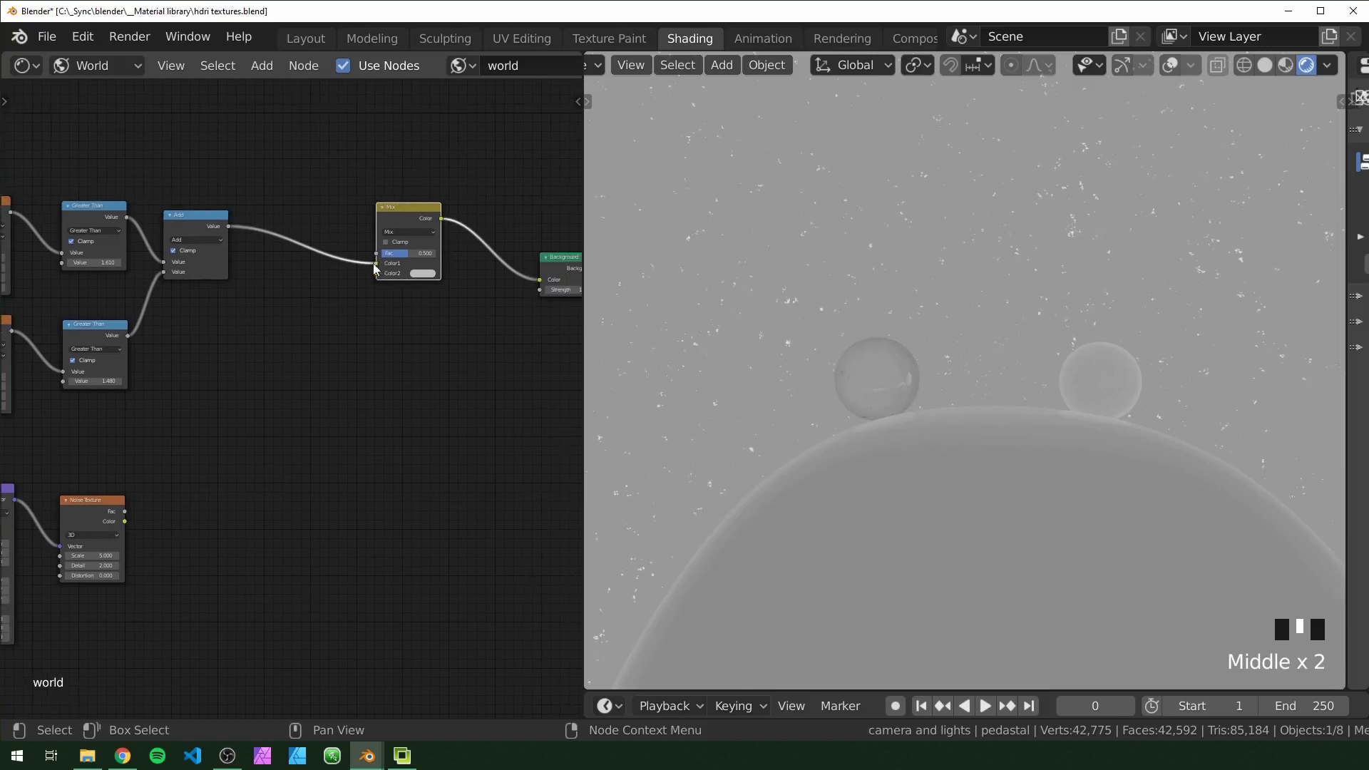
left_click_drag(375, 264, 377, 253)
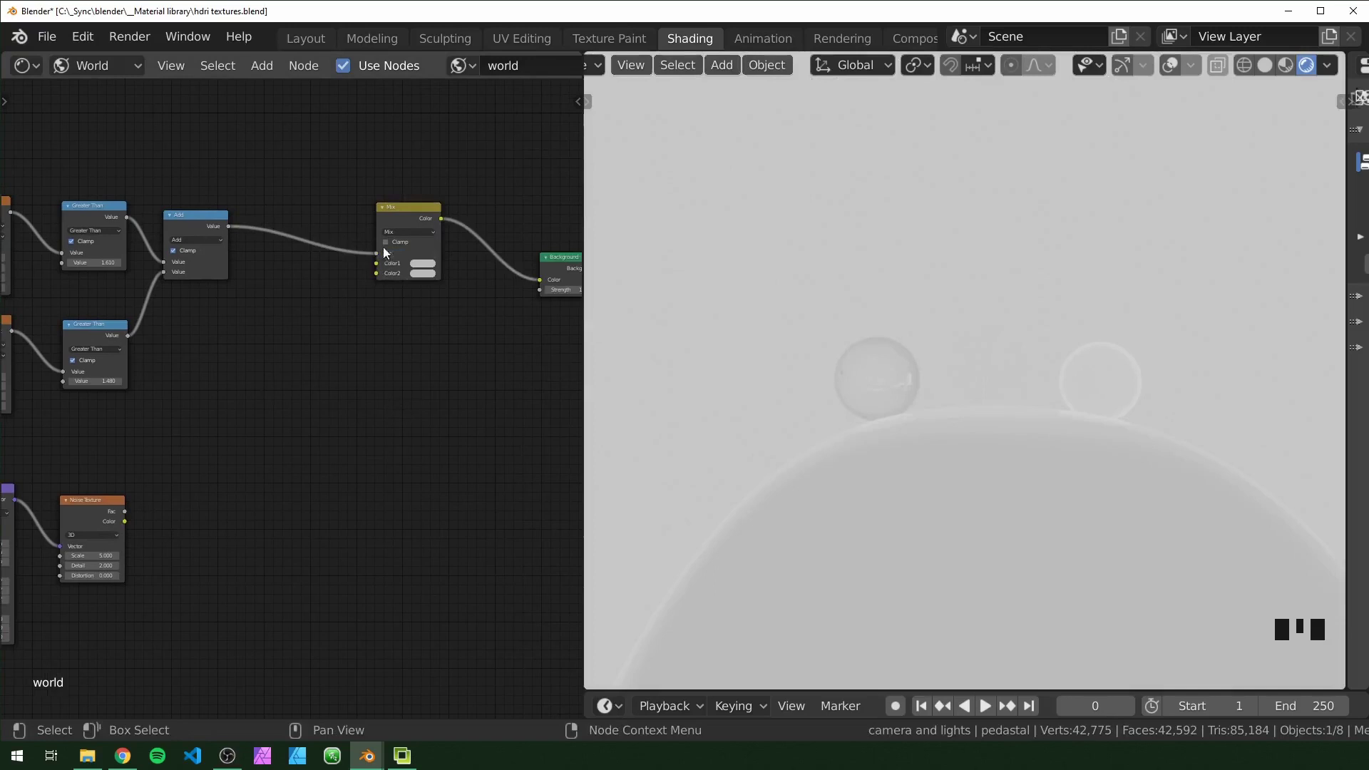
left_click_drag(377, 253, 376, 263)
left_click_drag(125, 511, 377, 274)
Step: Change the Mix node's blending mode to Add and set its Fac to 1.000
left_click(400, 231)
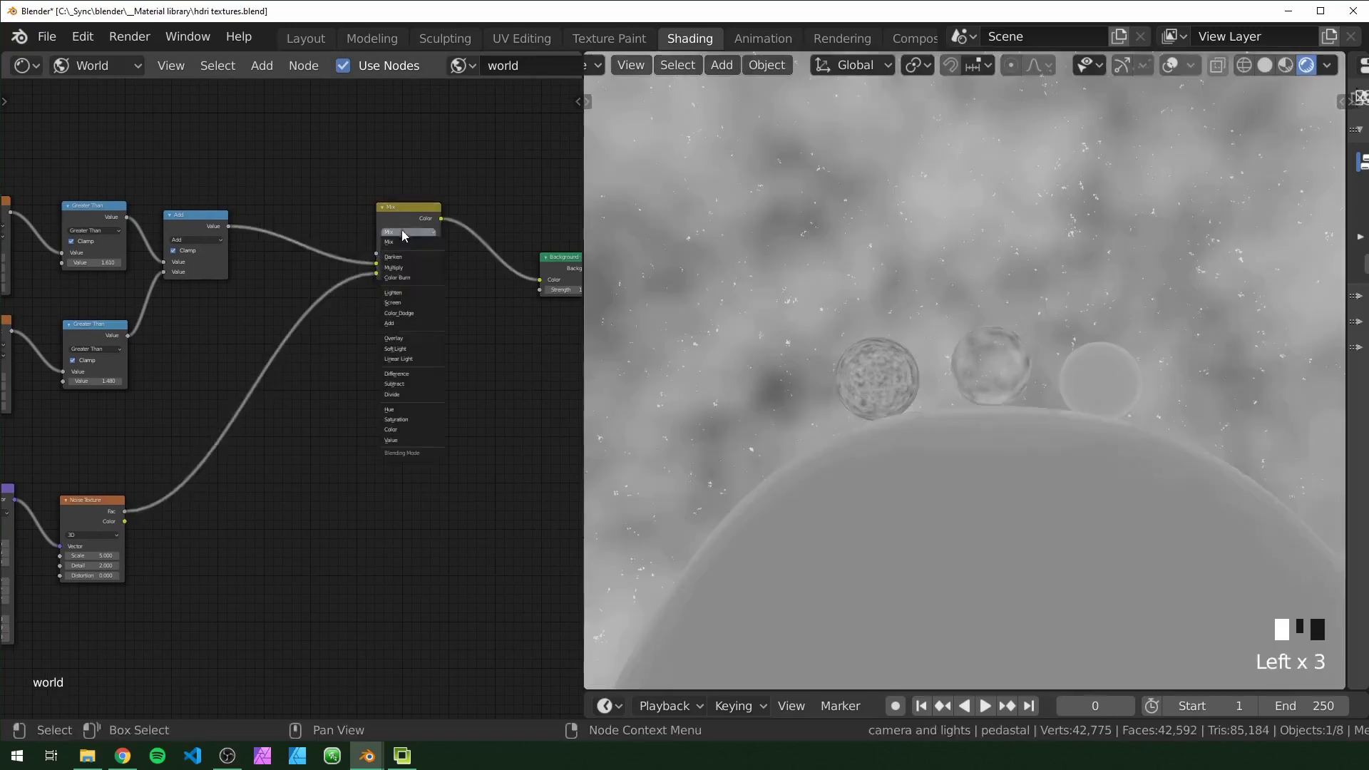
left_click(410, 323)
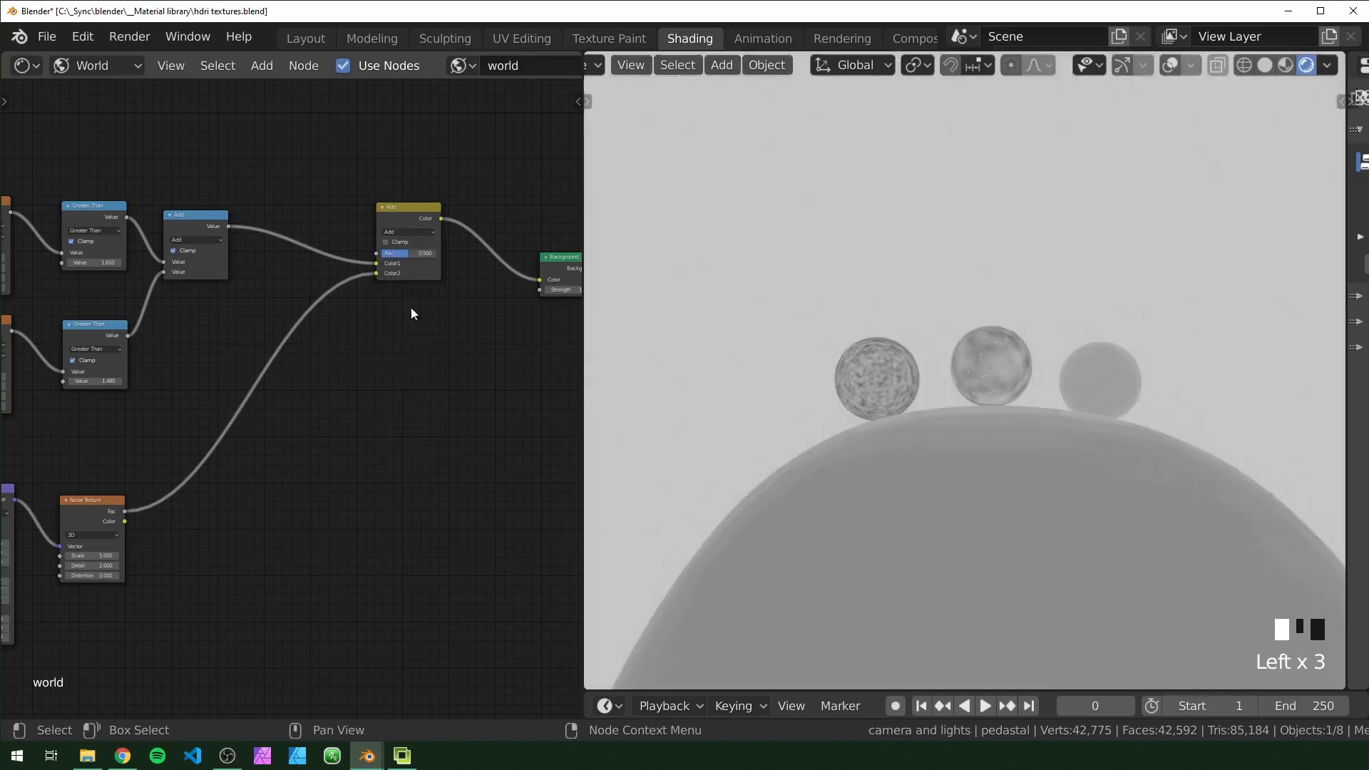
left_click_drag(401, 255, 435, 254)
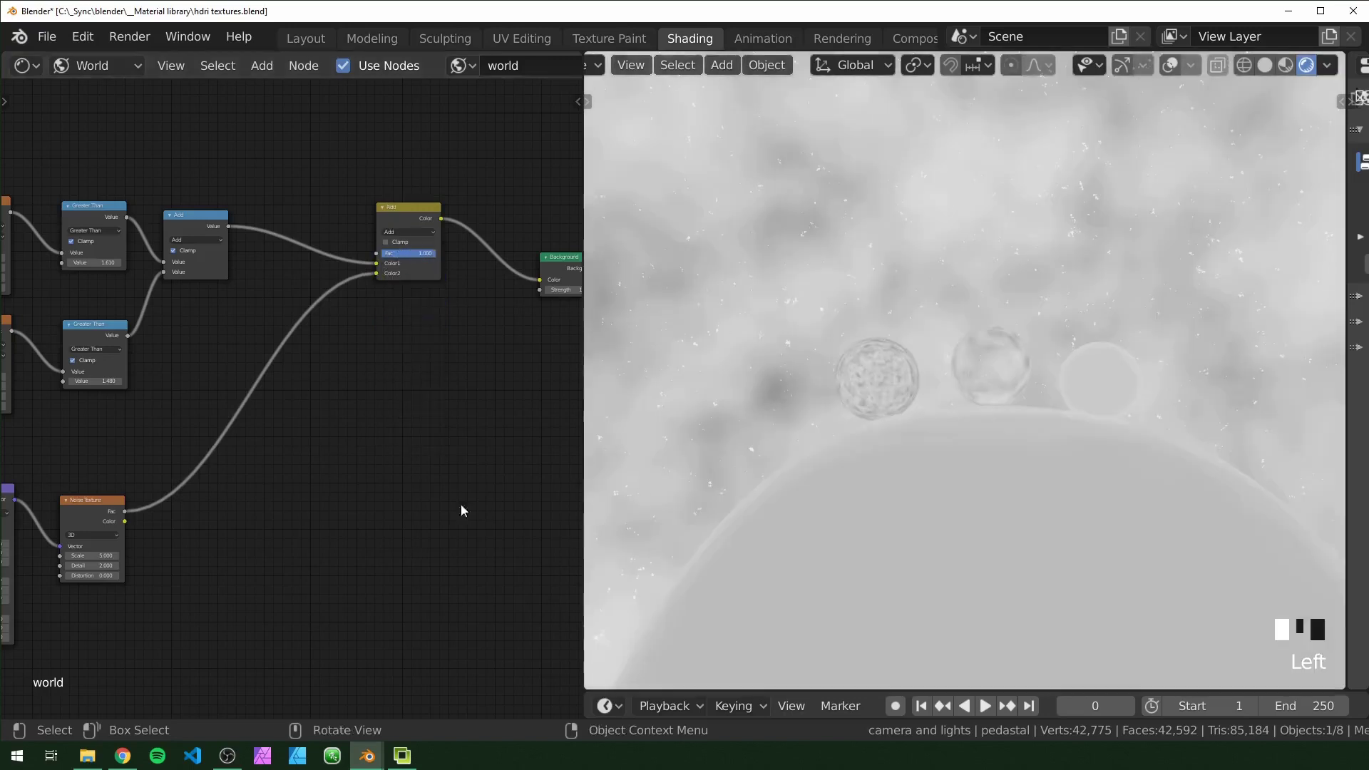
Step: Preview the Noise Texture's output on its own in the viewport
middle_click_drag(174, 521, 327, 469)
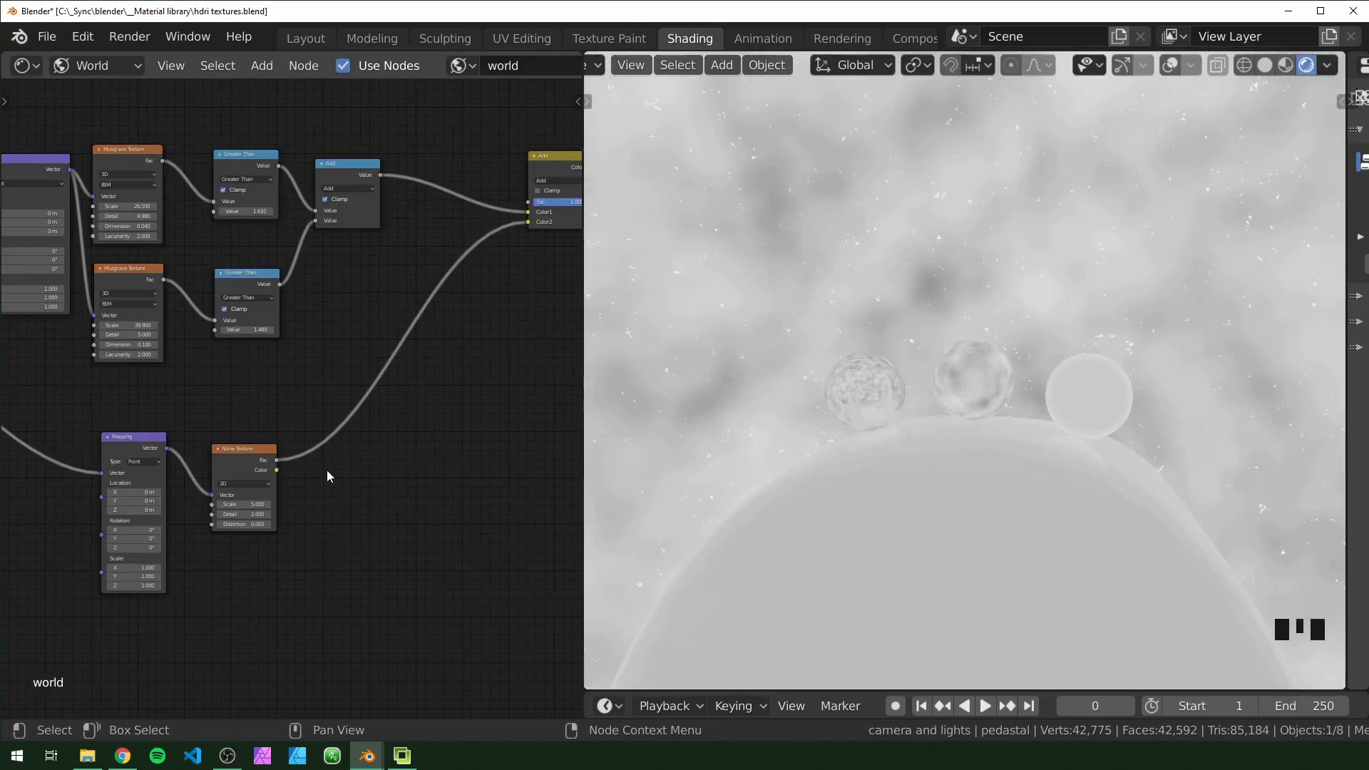
left_click(248, 454, "ctrl+shift")
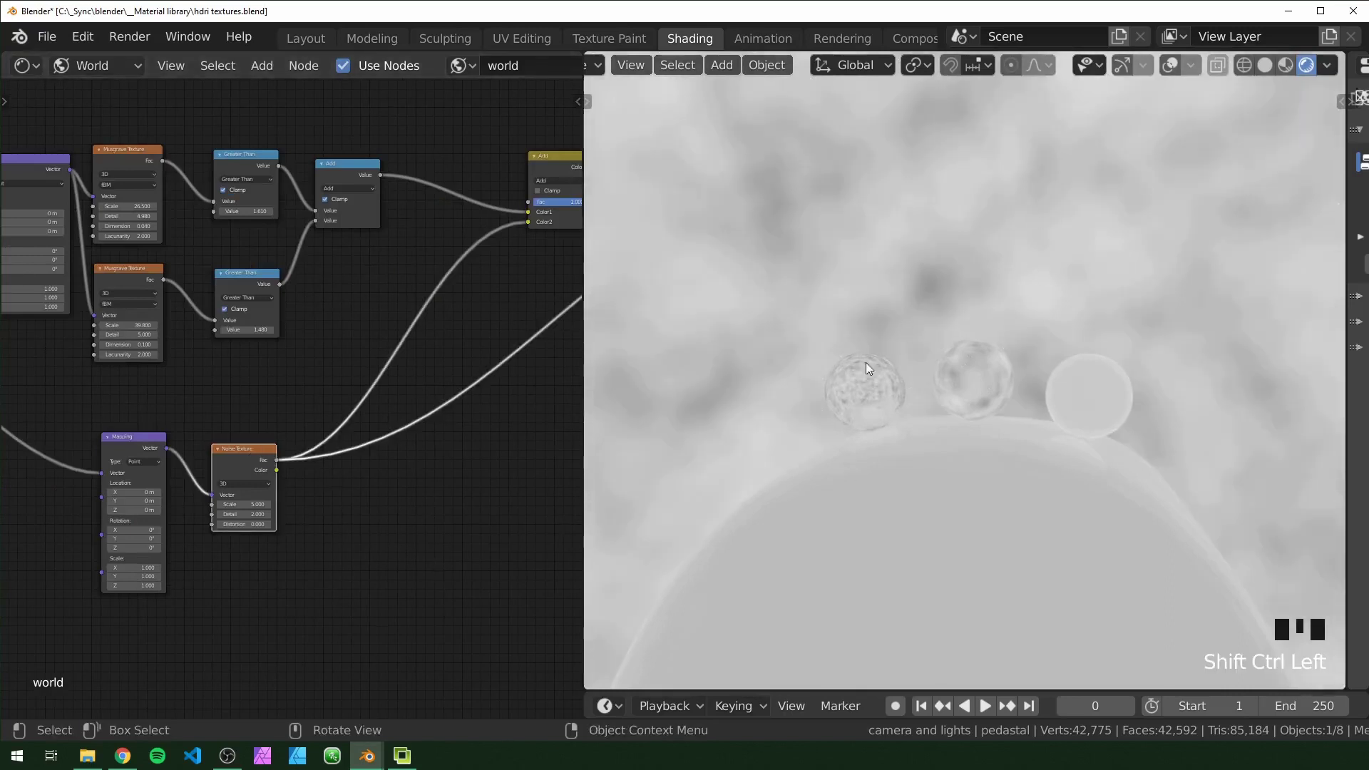
scroll(384, 493, "up", 3)
middle_click_drag(429, 596, 341, 506)
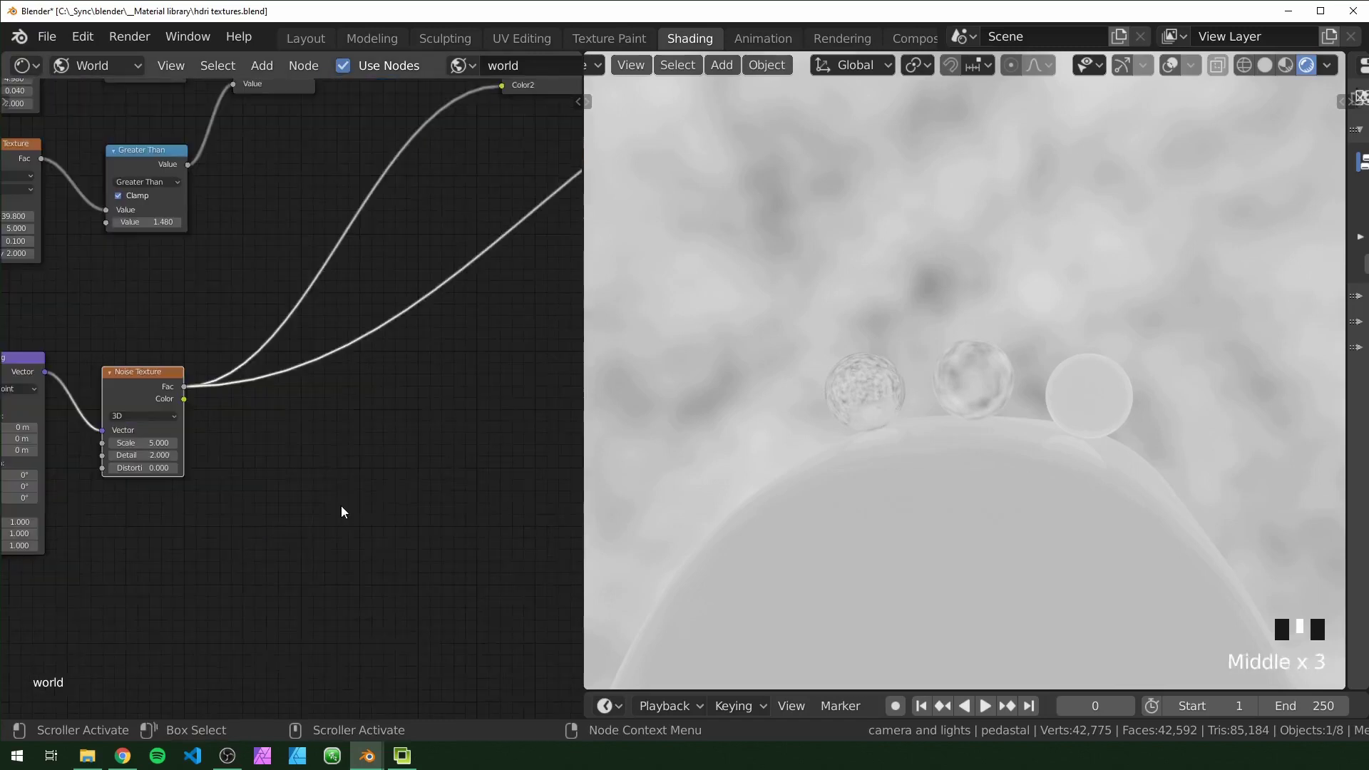
Step: Add a Map Range node into the preview link coming from the Noise Texture's Fac output
key("shift+a")
left_click(340, 506)
type("map")
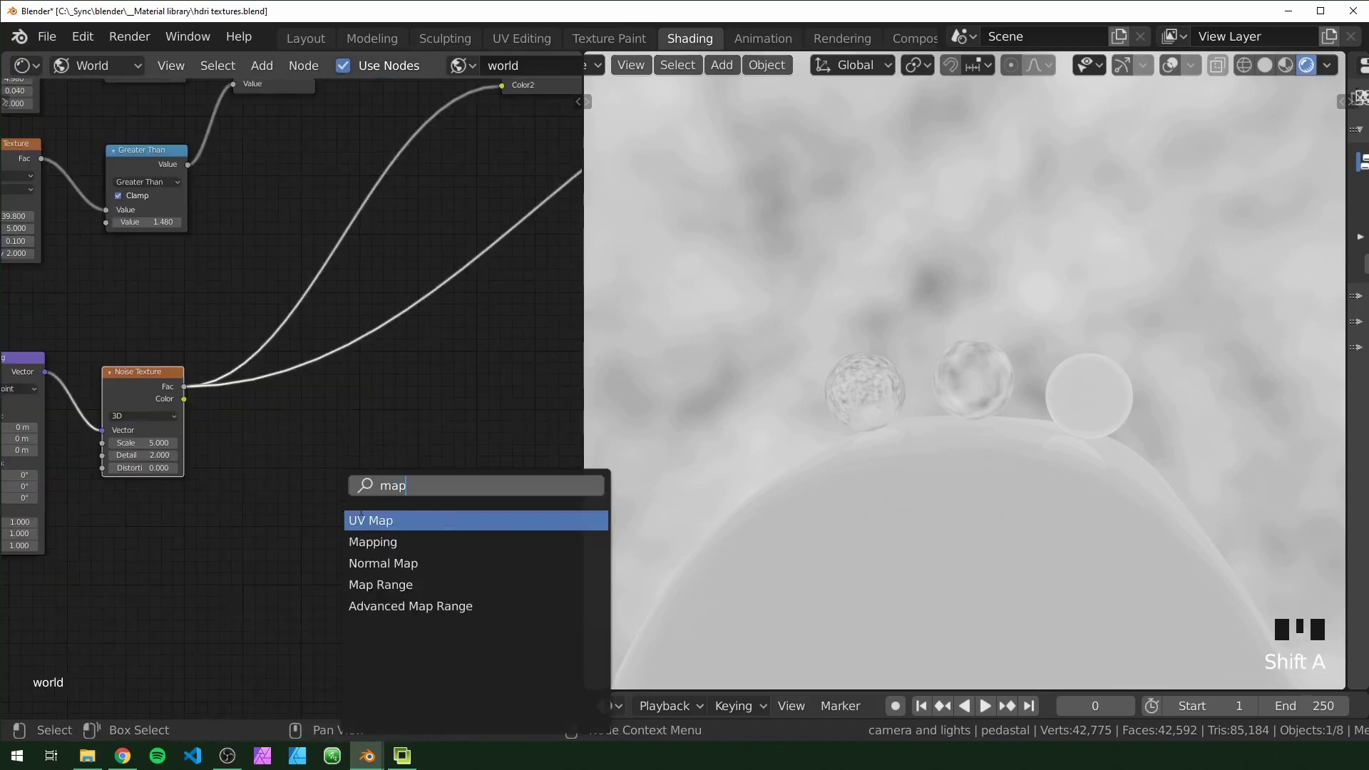
key("Down")
key("Down")
key("Down")
key("Return")
left_click(366, 304)
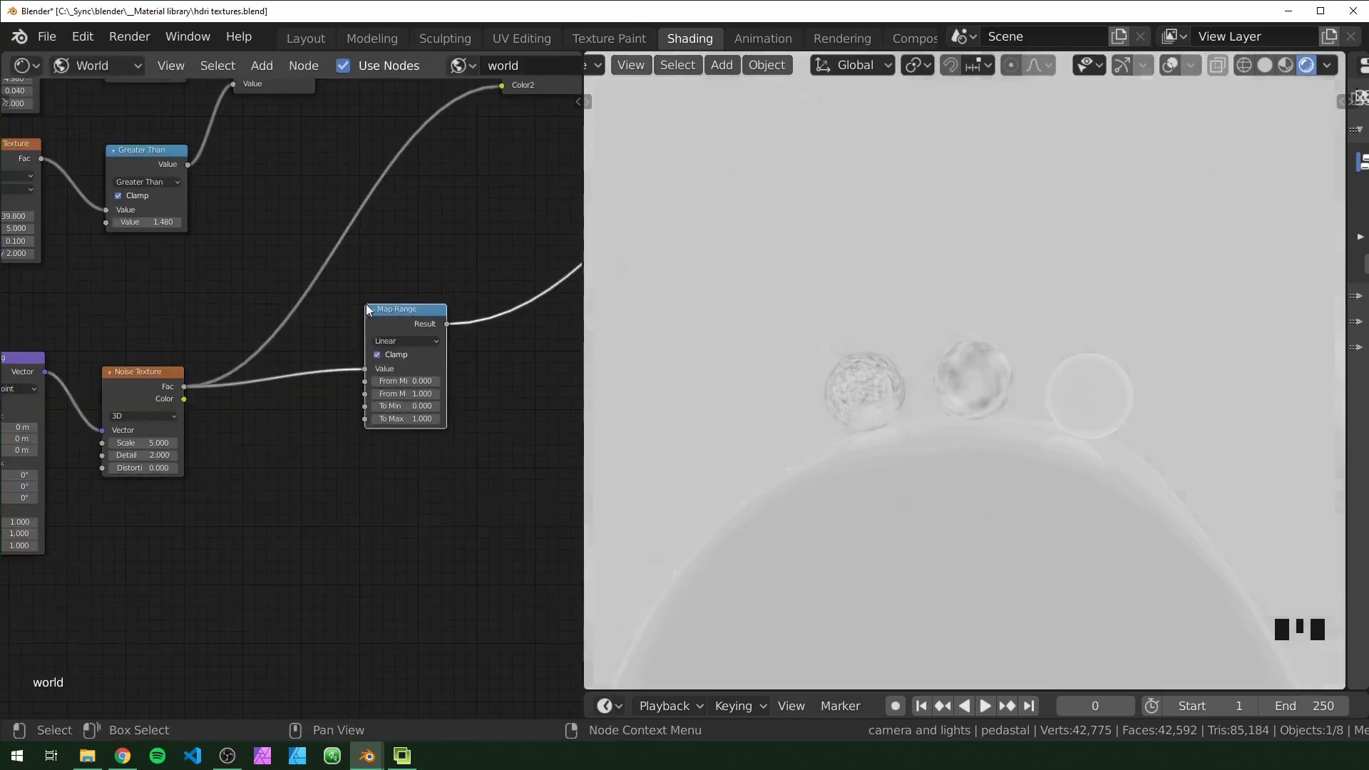
left_click_drag(406, 312, 424, 308)
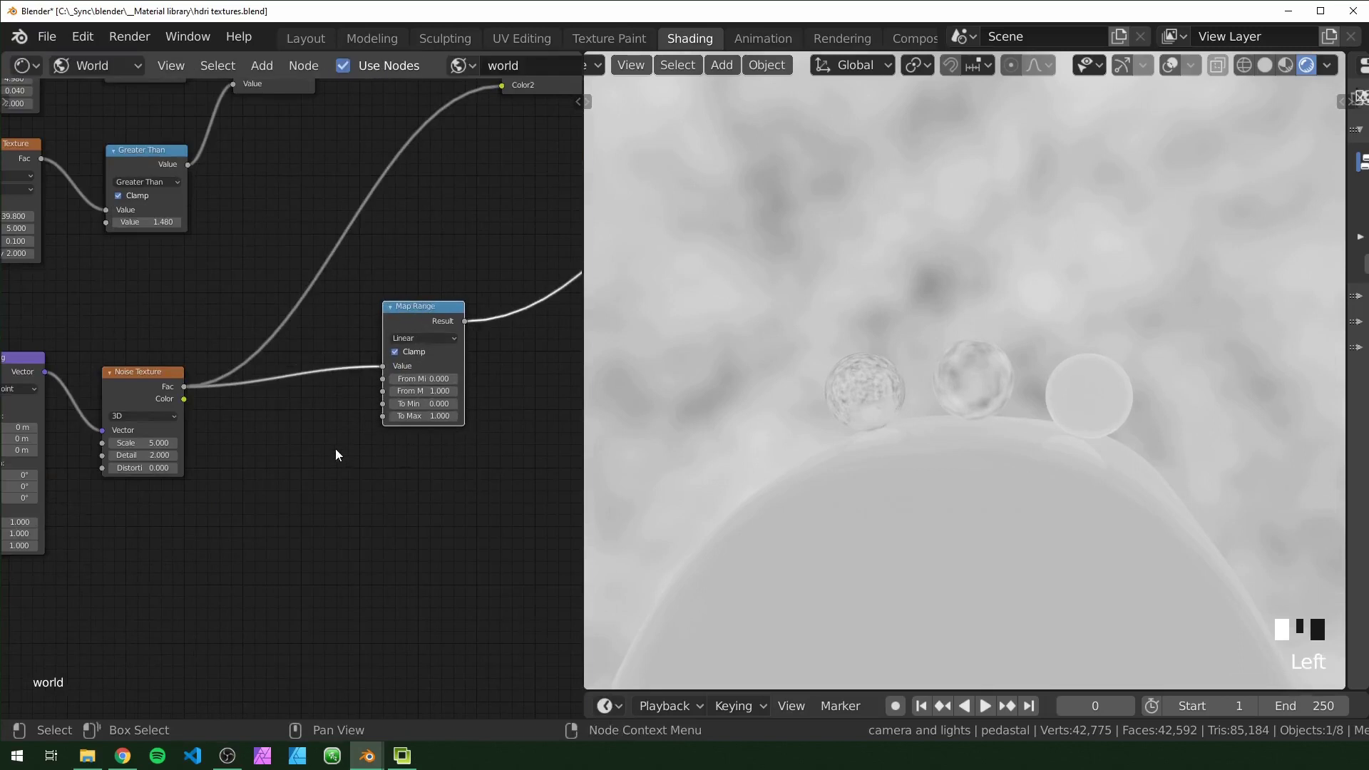
Step: Add a Value node and, beneath it, a Math node set to Add between the Noise Texture and Map Range
key("shift+a")
type("val")
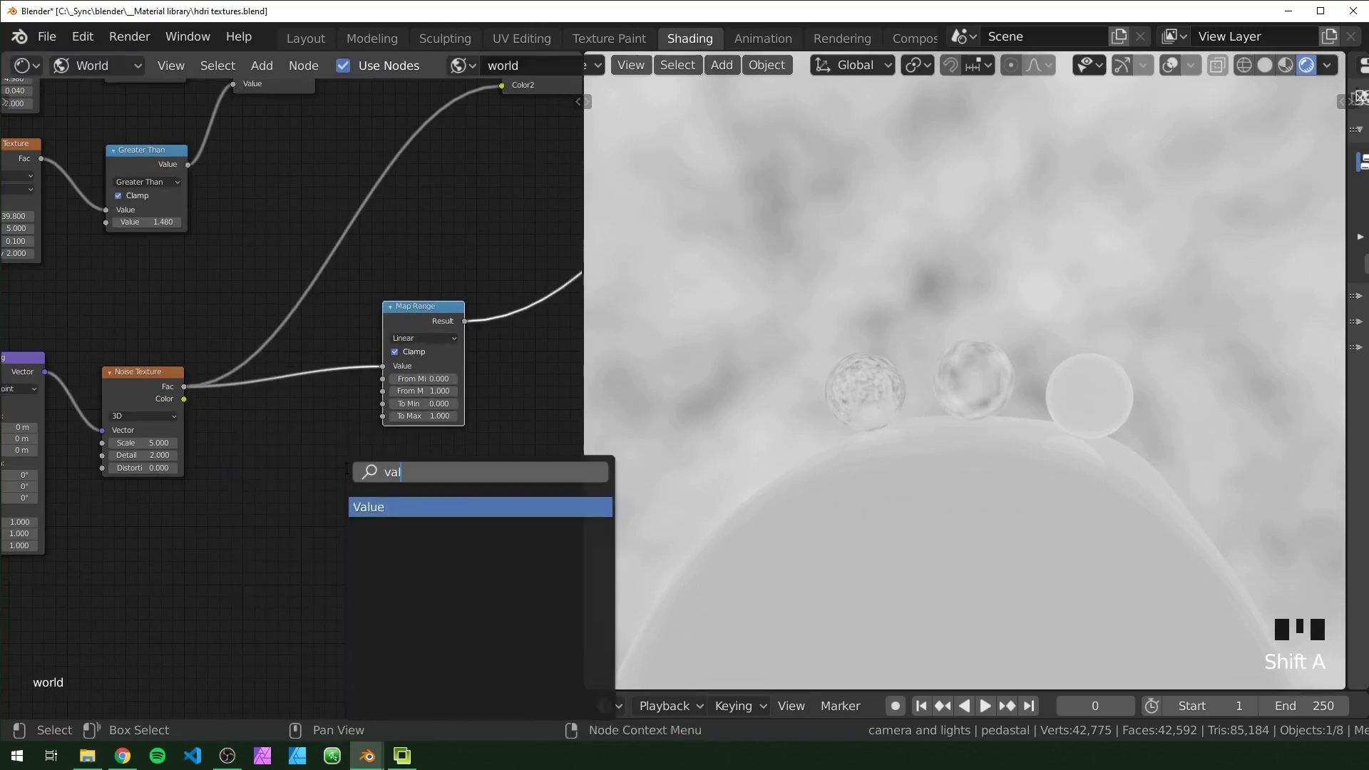
key("Return")
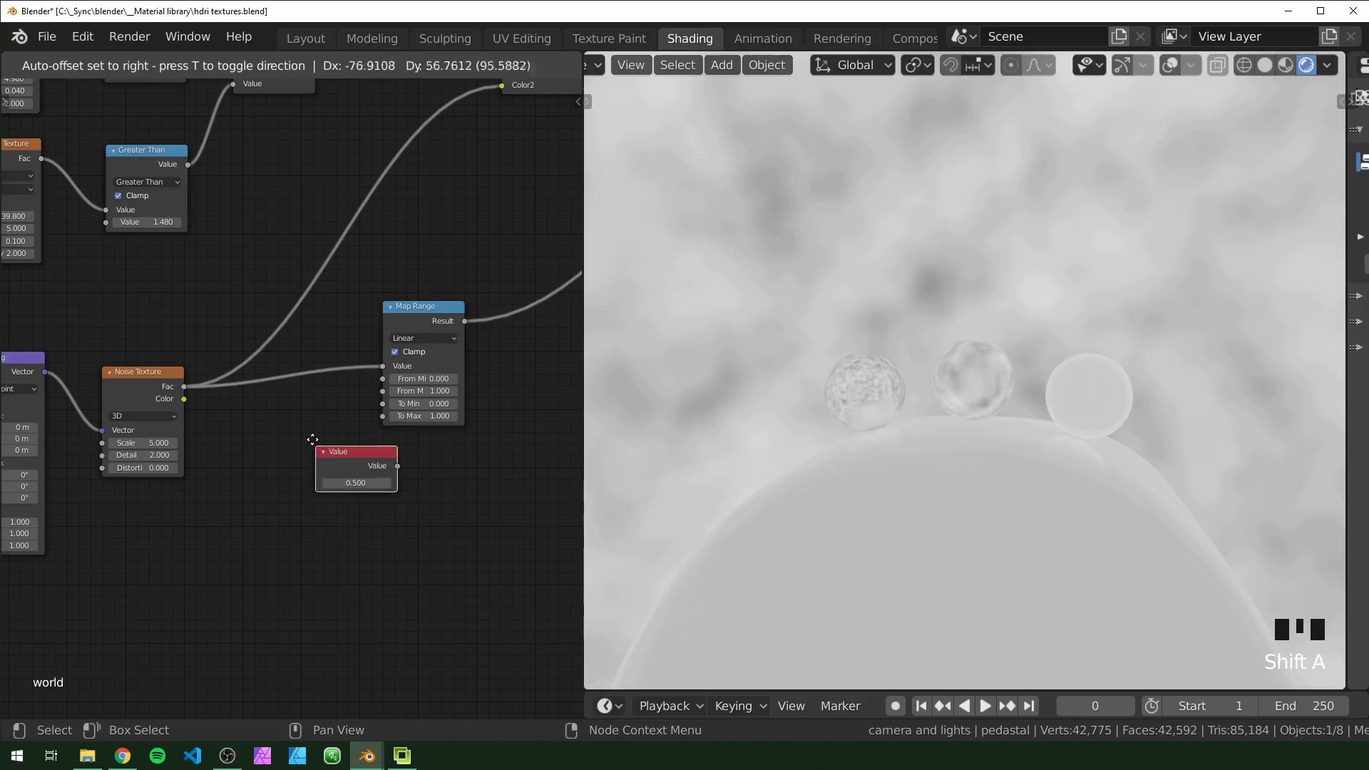
left_click(273, 412)
key("shift+a")
type("math")
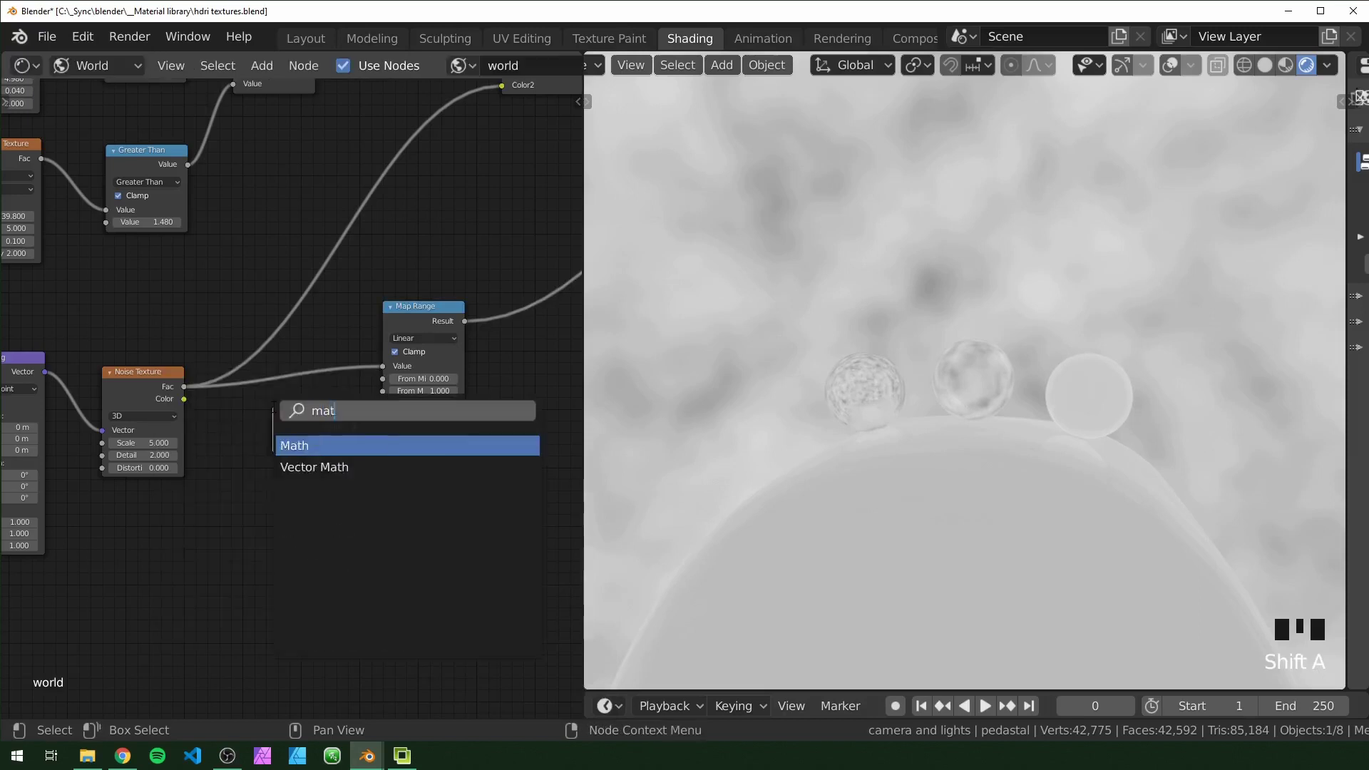
key("Return")
left_click(269, 464)
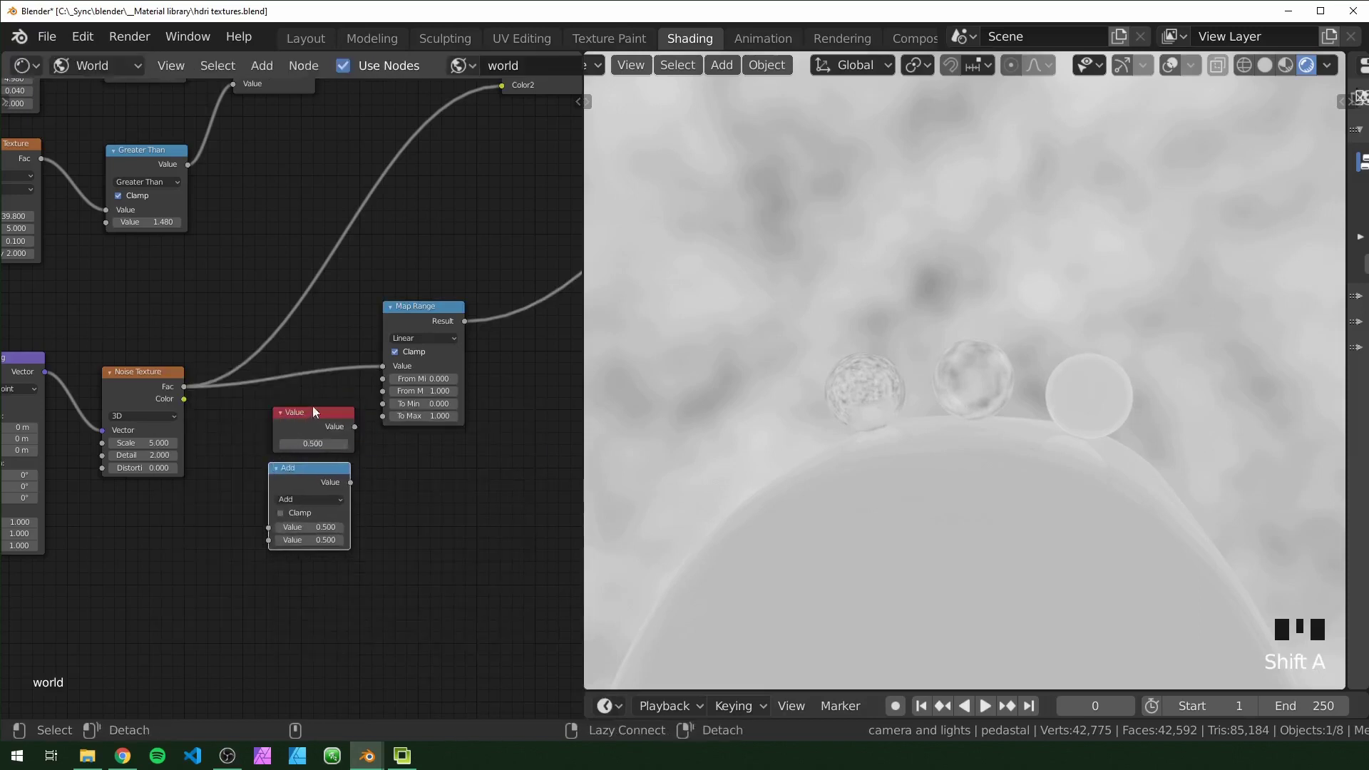
Step: Connect Value to Map Range's From Min and the Math node's first input, and the Math output to From Max
right_click_drag(403, 365, 403, 365, "alt")
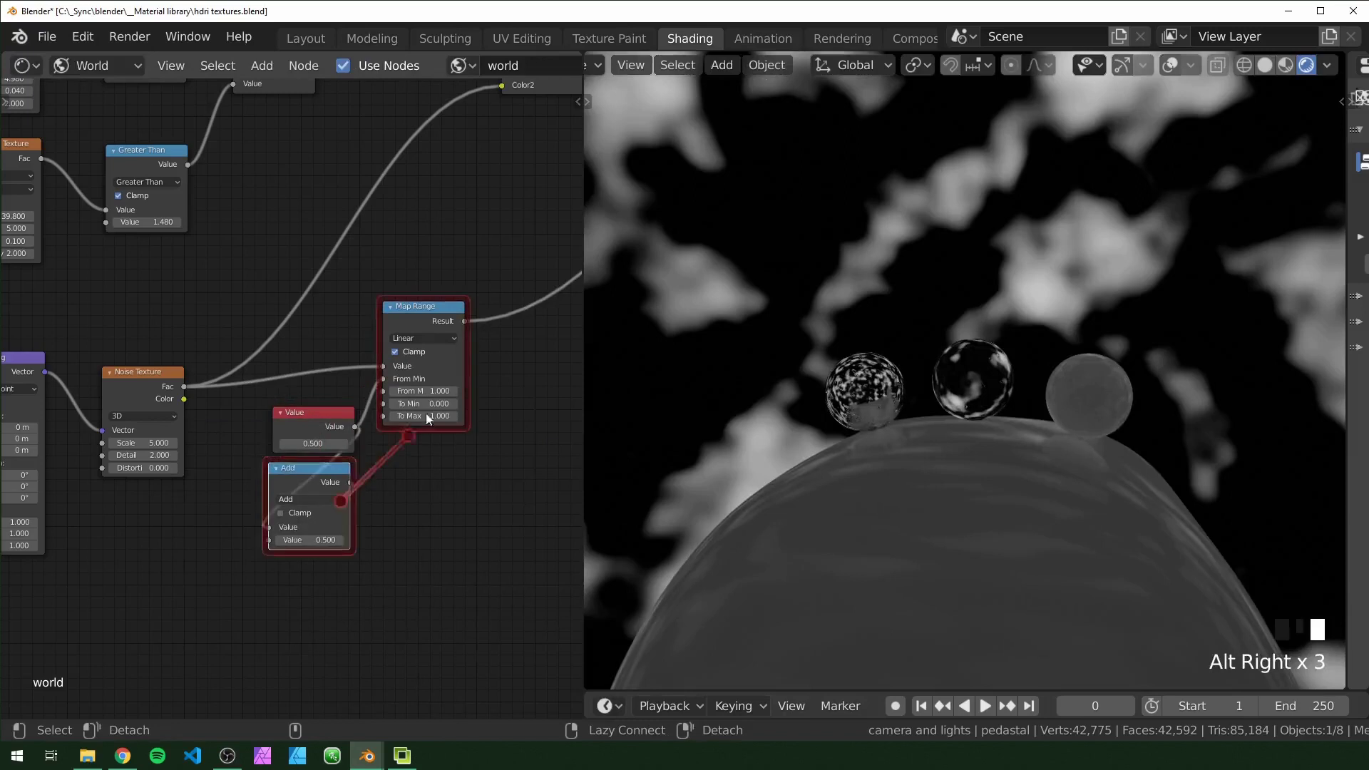
right_click_drag(428, 419, 429, 418, "alt")
middle_click_drag(470, 484, 437, 477)
middle_click_drag(451, 536, 400, 521)
left_click(400, 521)
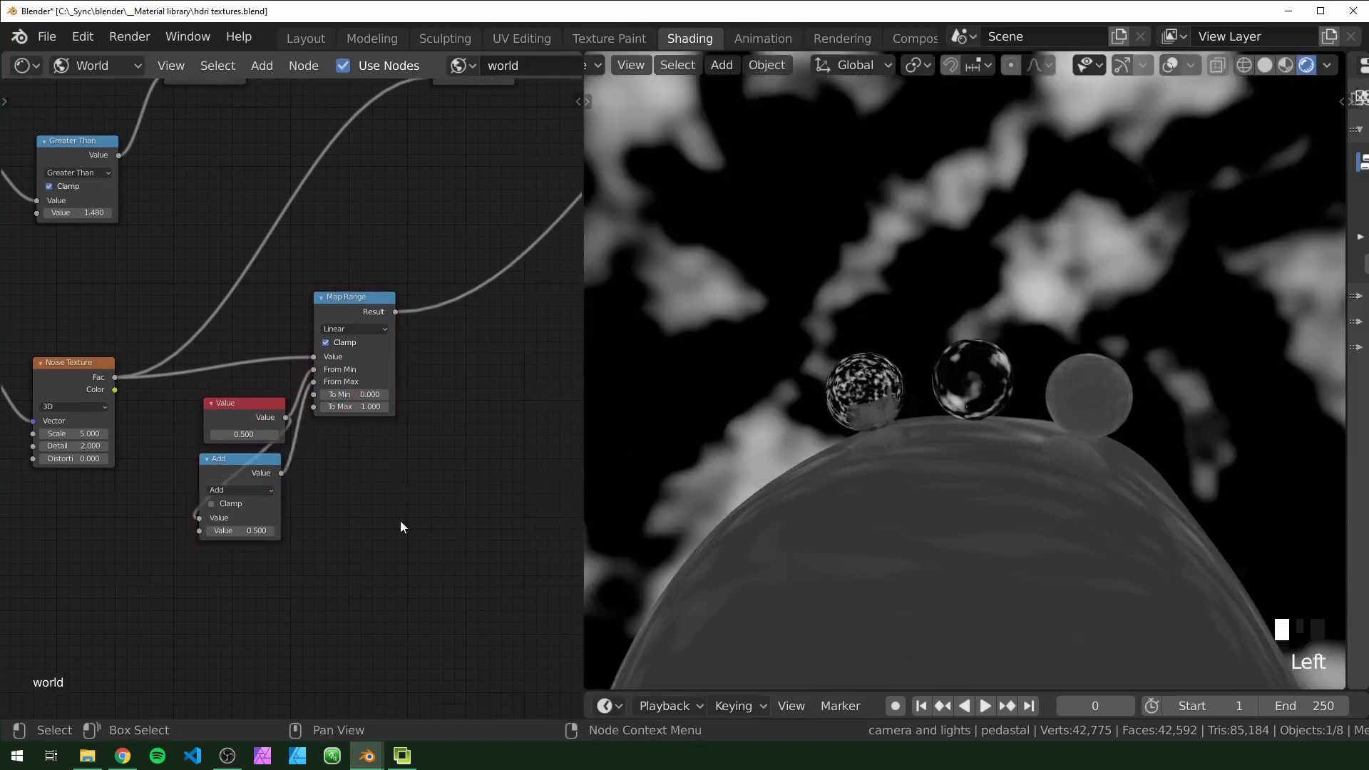
key("shift+a")
type("colorr")
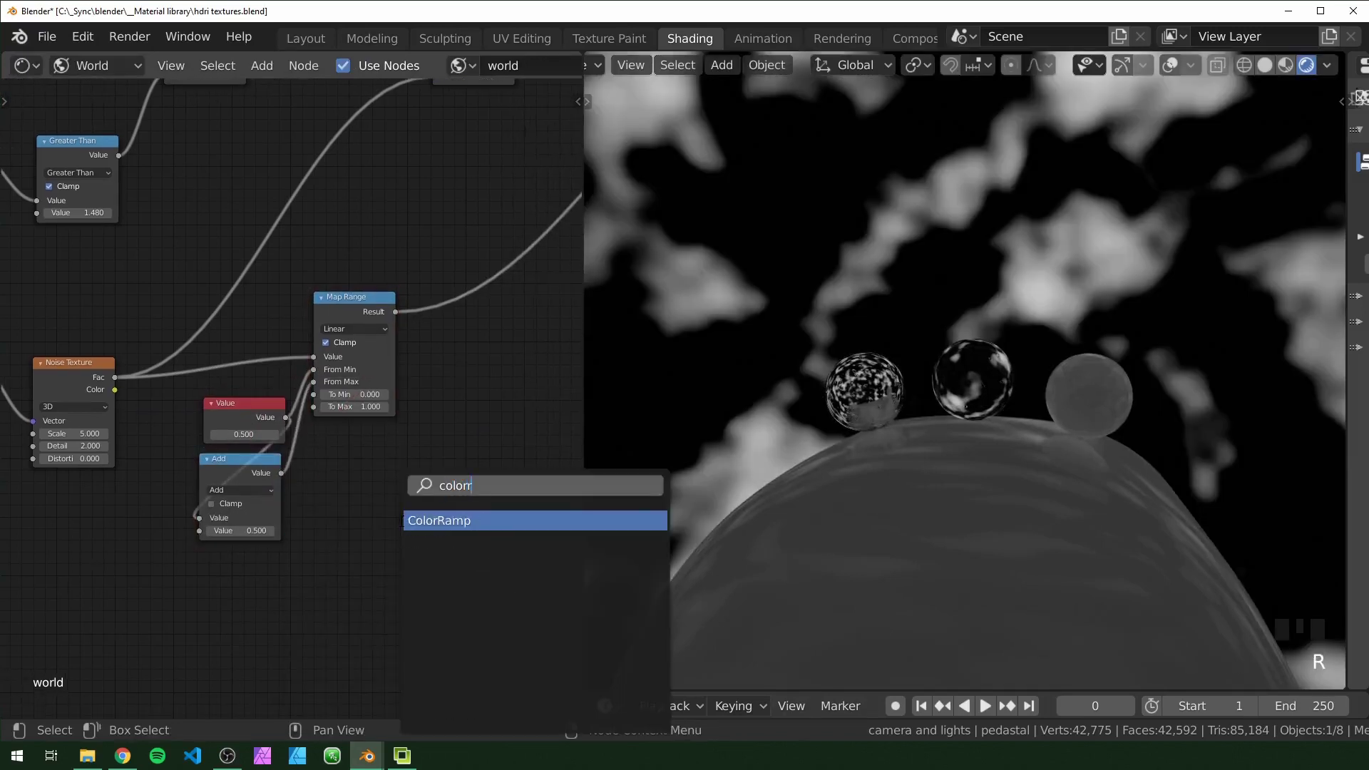
key("Return")
left_click(457, 569)
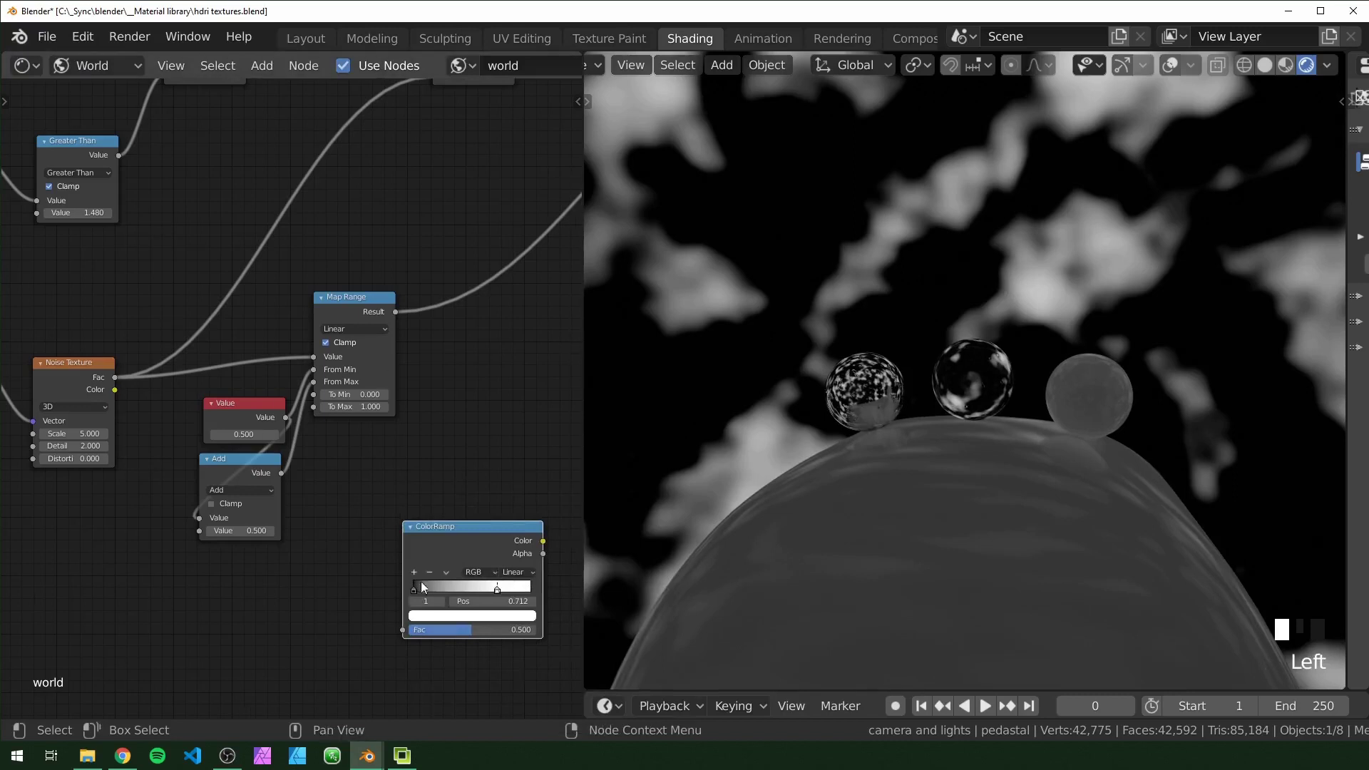
left_click(473, 532)
key("x")
Step: Set the nebula Noise Texture's Scale to 2
middle_click_drag(213, 549, 303, 519)
scroll(366, 362, "up", 3)
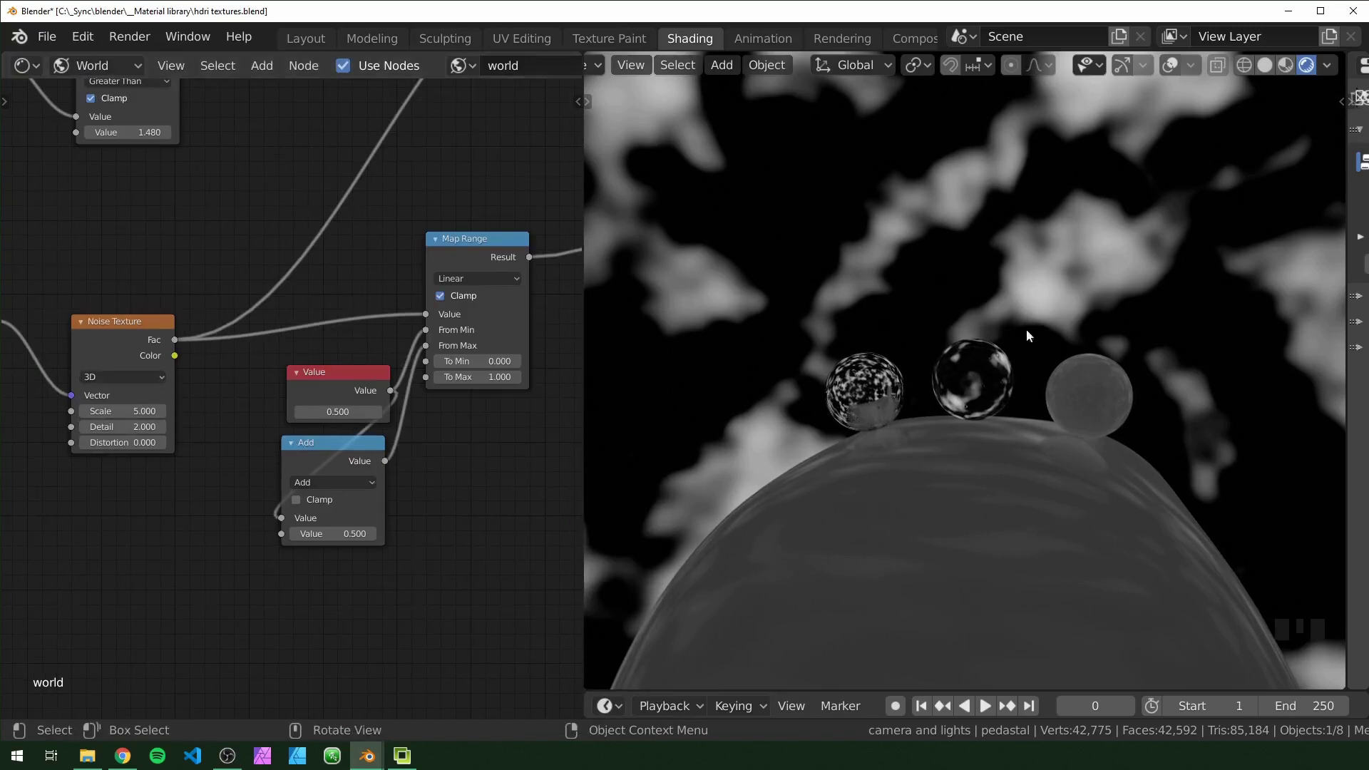
key("shift")
key("shift")
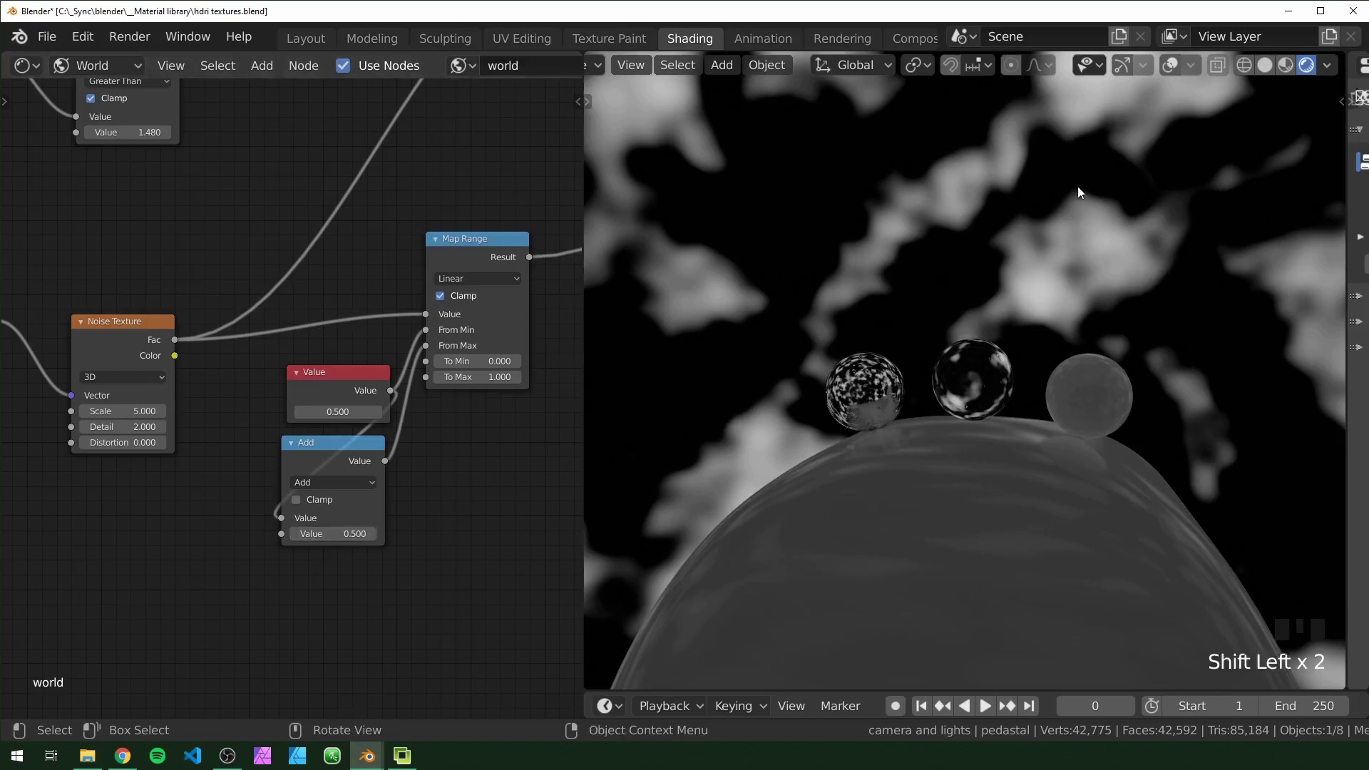
scroll(1001, 246, "up", 2)
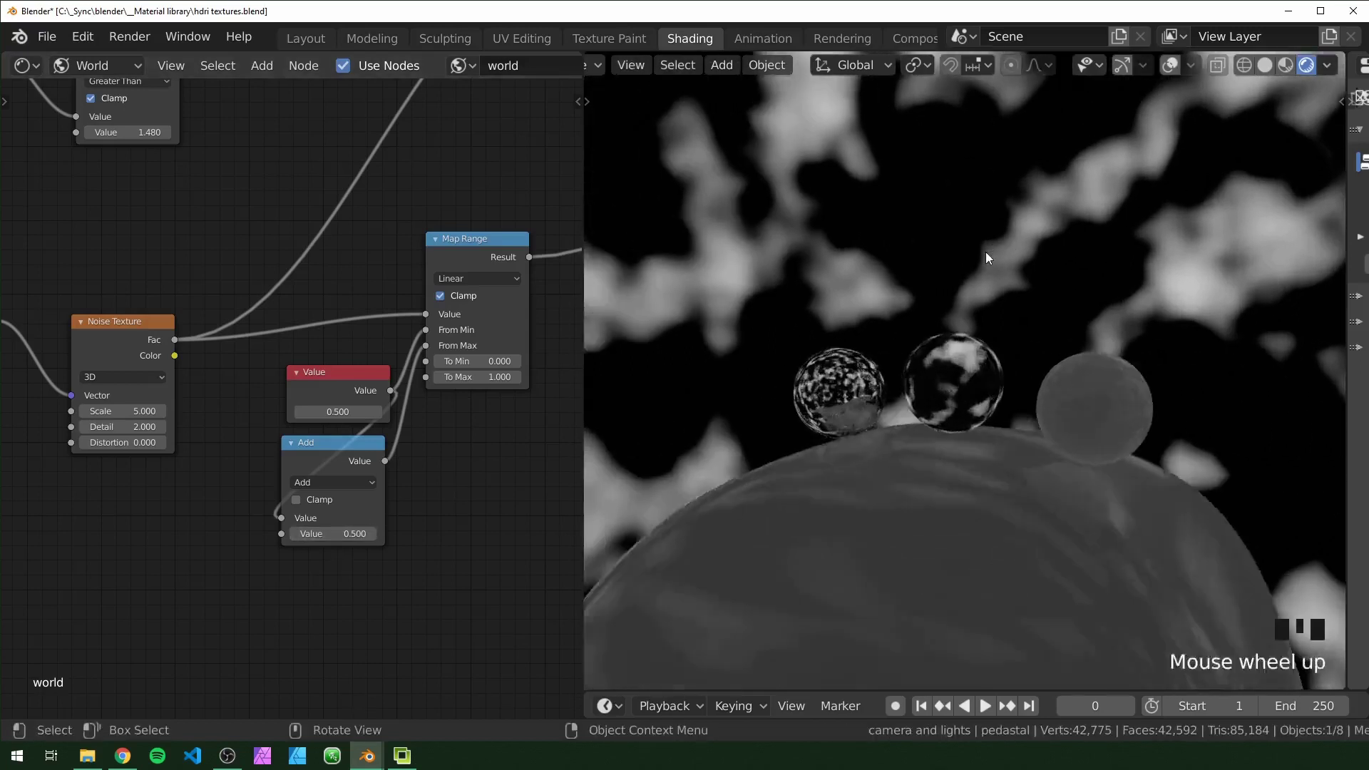
middle_click_drag(985, 251, 885, 199)
left_click(112, 408)
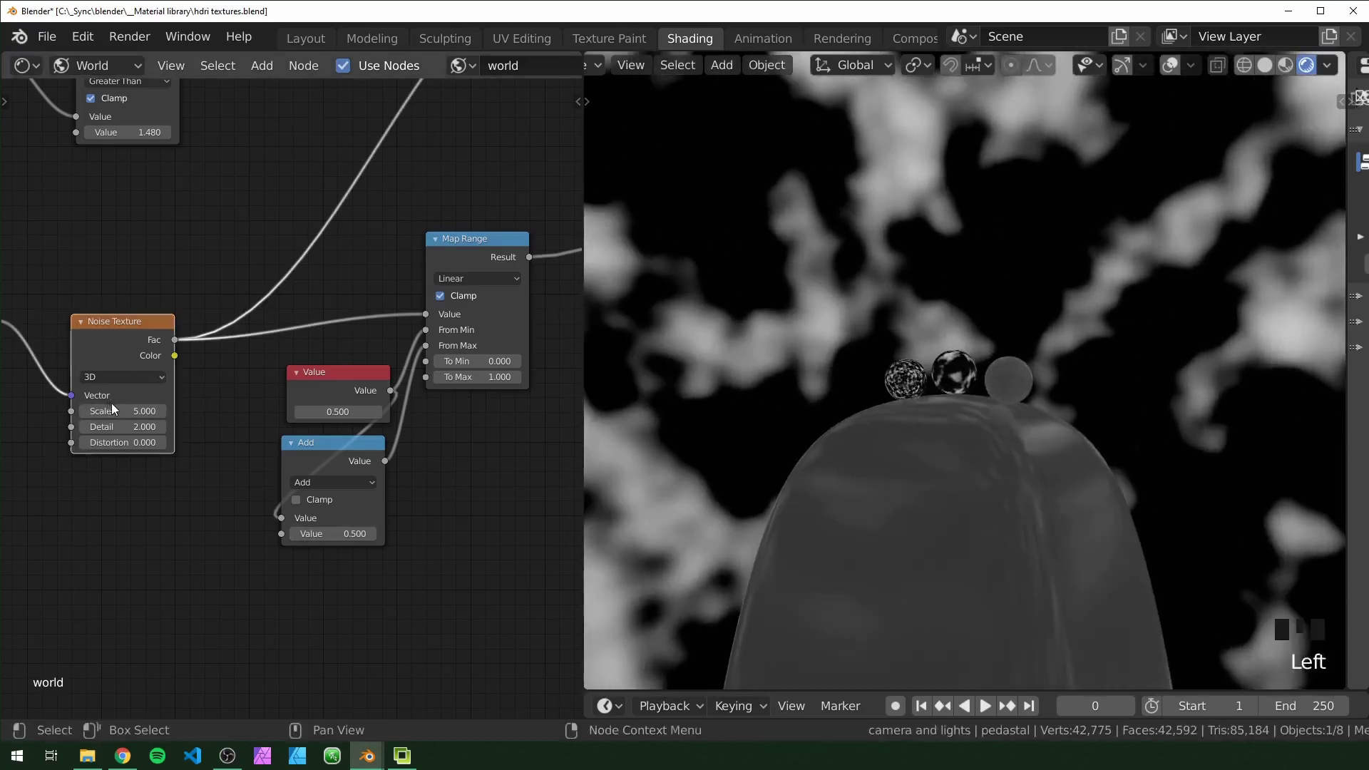
left_click_drag(112, 411, 55, 411)
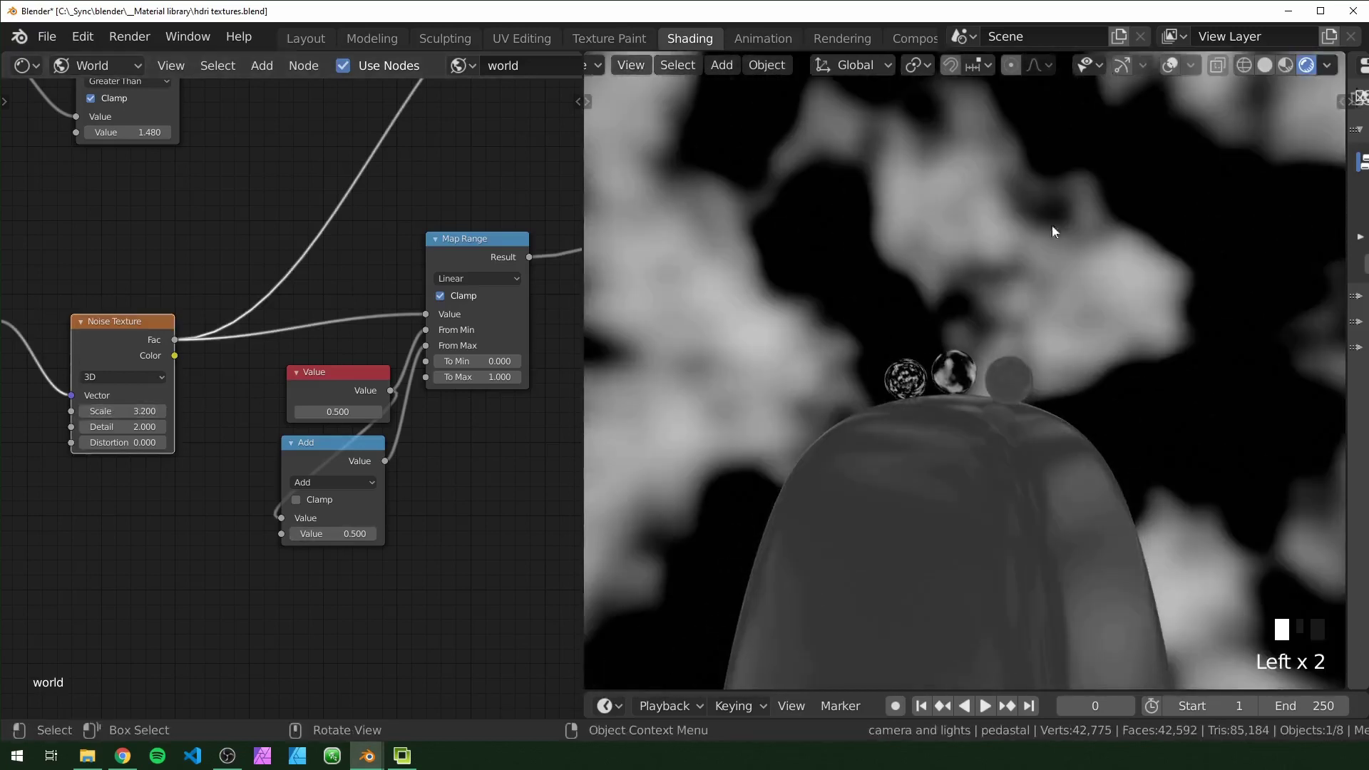
type("2")
key("Return")
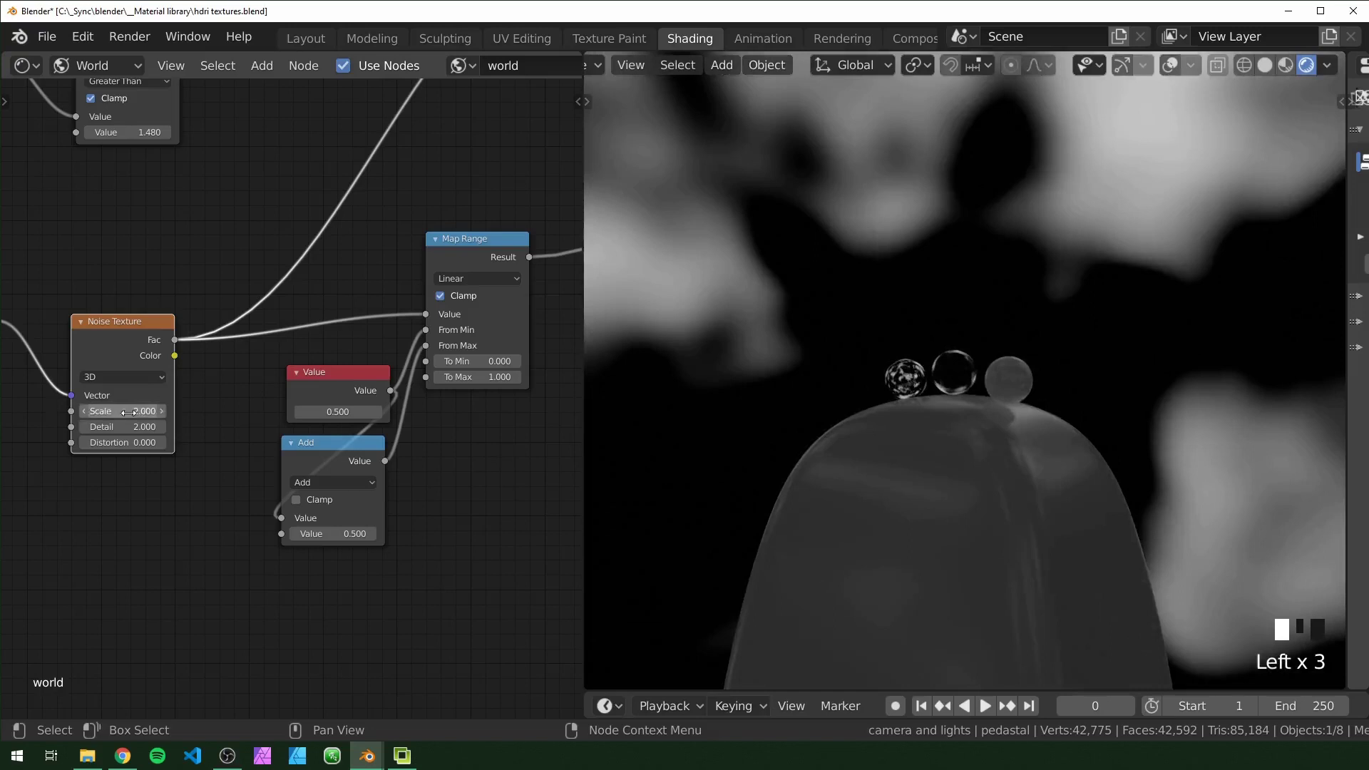
middle_click_drag(628, 459, 791, 436)
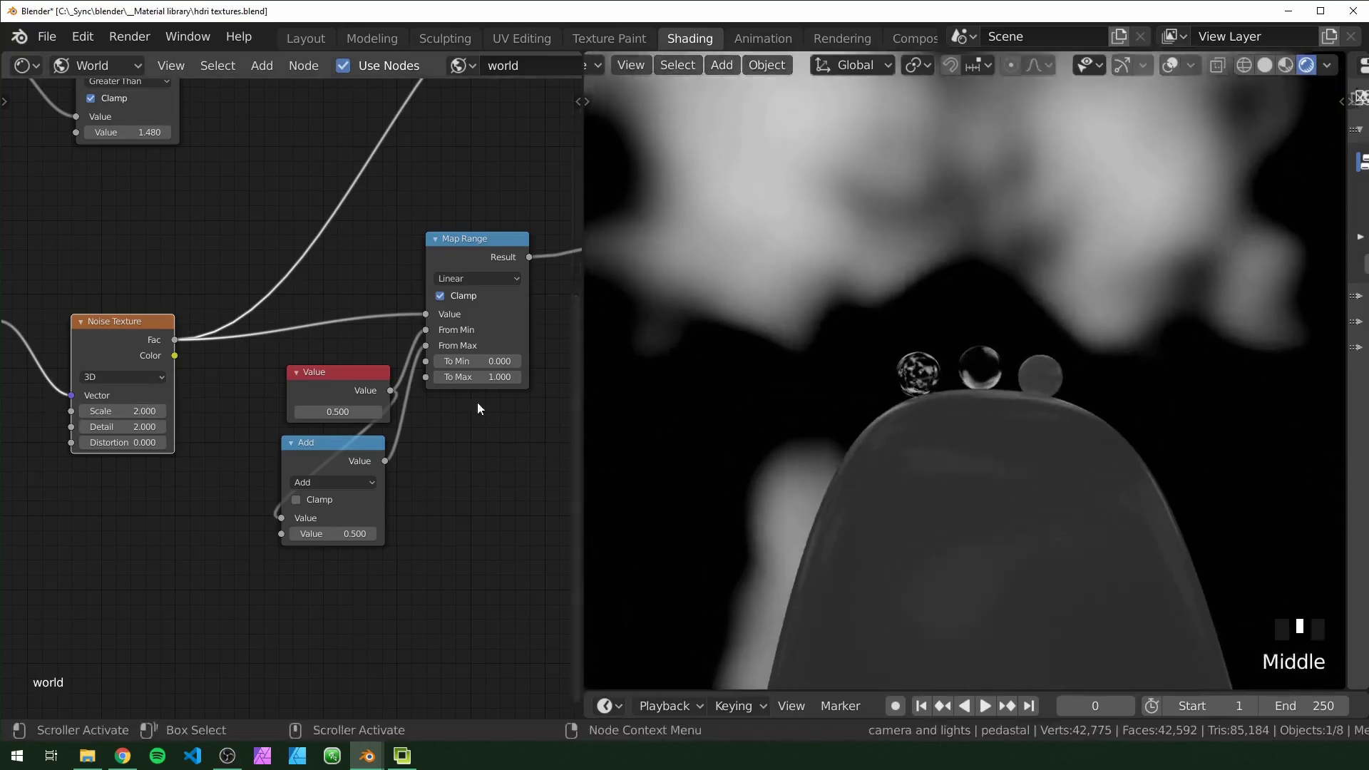
middle_click_drag(477, 401, 435, 393)
scroll(435, 393, "up", 2)
mouse_move(280, 404)
left_mouse_down("shift")
mouse_move(237, 404)
mouse_move(302, 405)
left_mouse_up("shift")
right_click(280, 405)
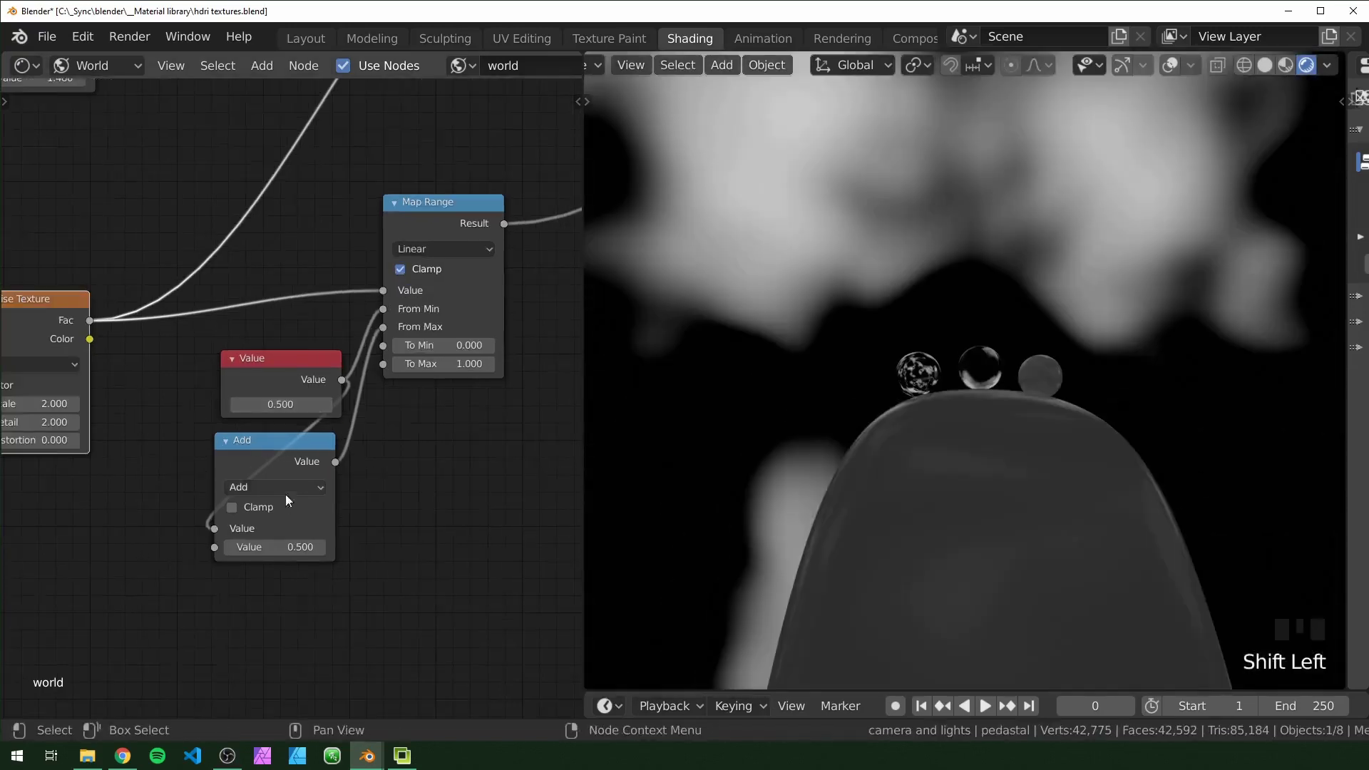
left_click_drag(289, 547, 264, 547, "shift")
key("Escape")
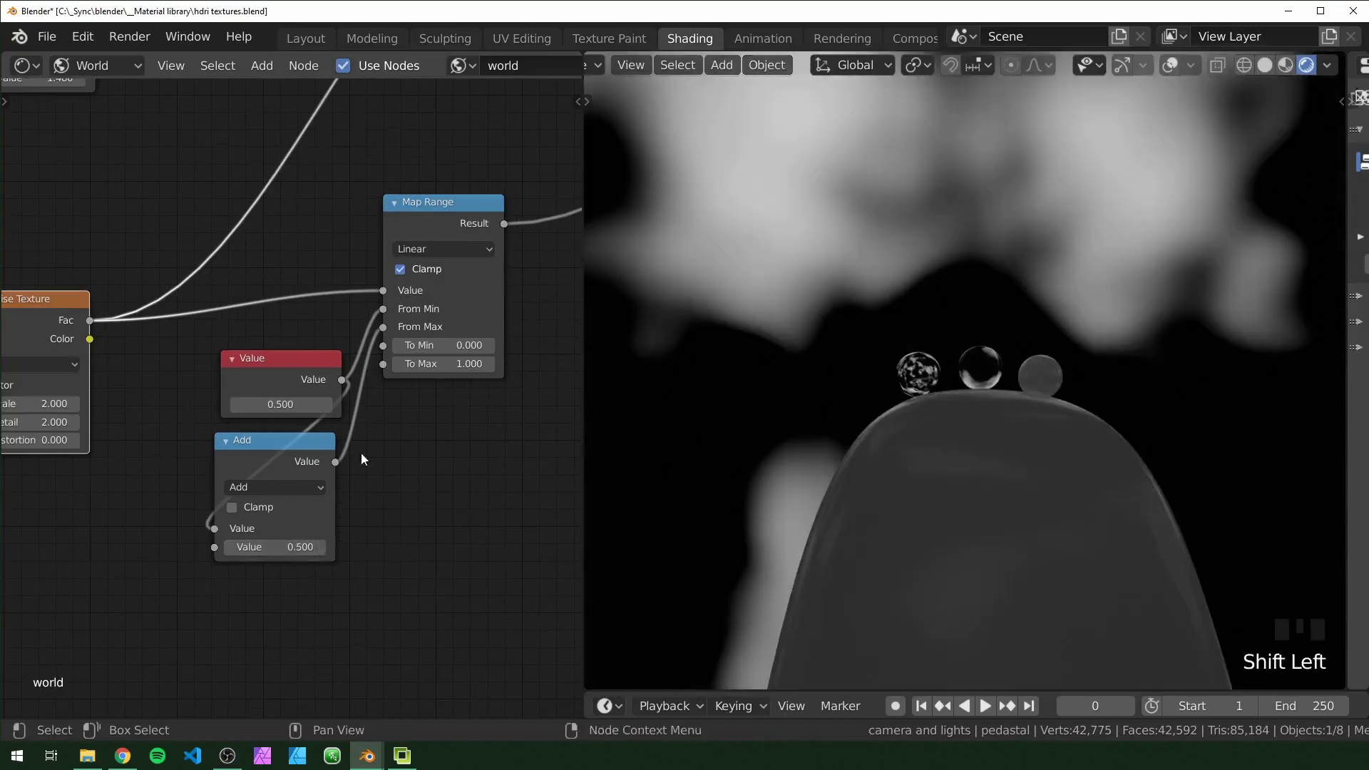
Step: Set the Map Range interpolation to Smootherstep and the second value of the Add node beneath it to 0.350
left_click(449, 274)
left_click(448, 250)
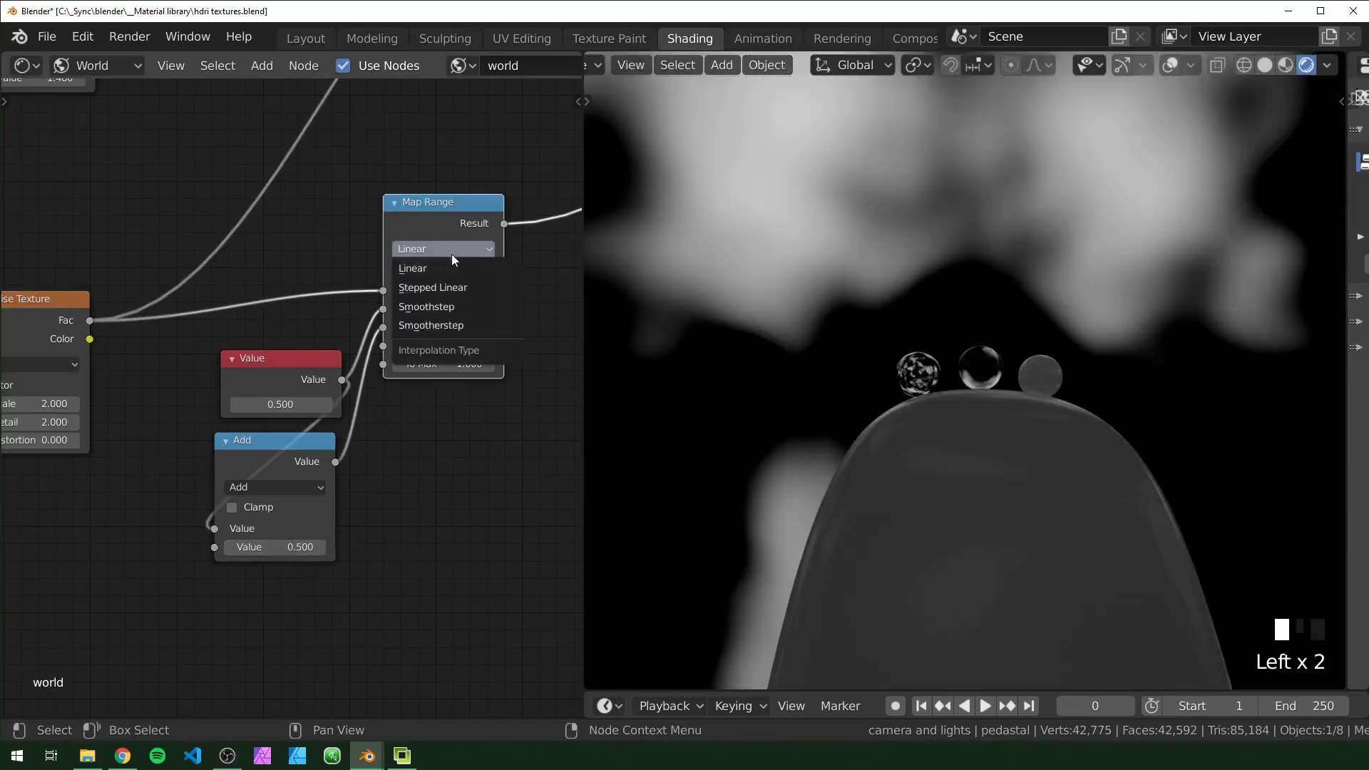
left_click(479, 326)
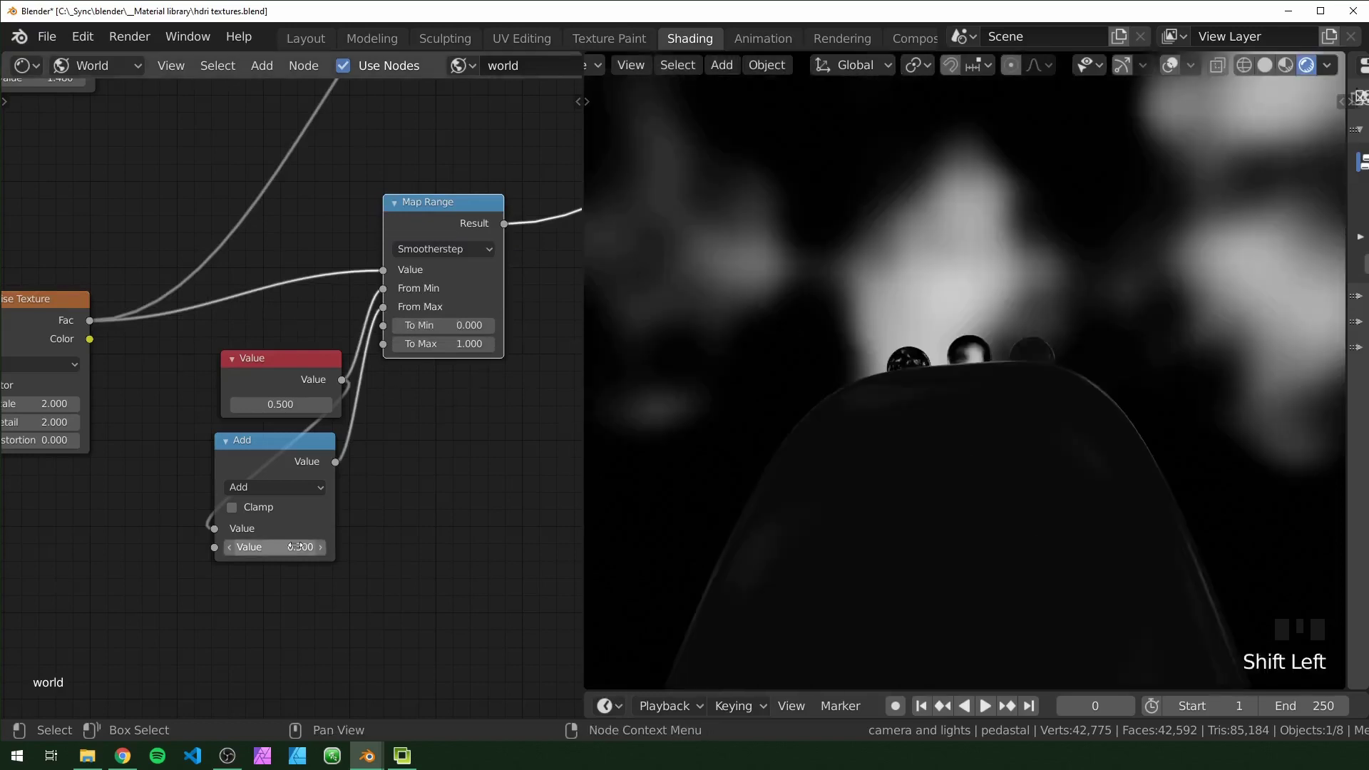
left_click_drag(278, 547, 253, 546, "shift")
left_click_drag(280, 404, 280, 404, "shift")
middle_click_drag(992, 364, 1092, 358)
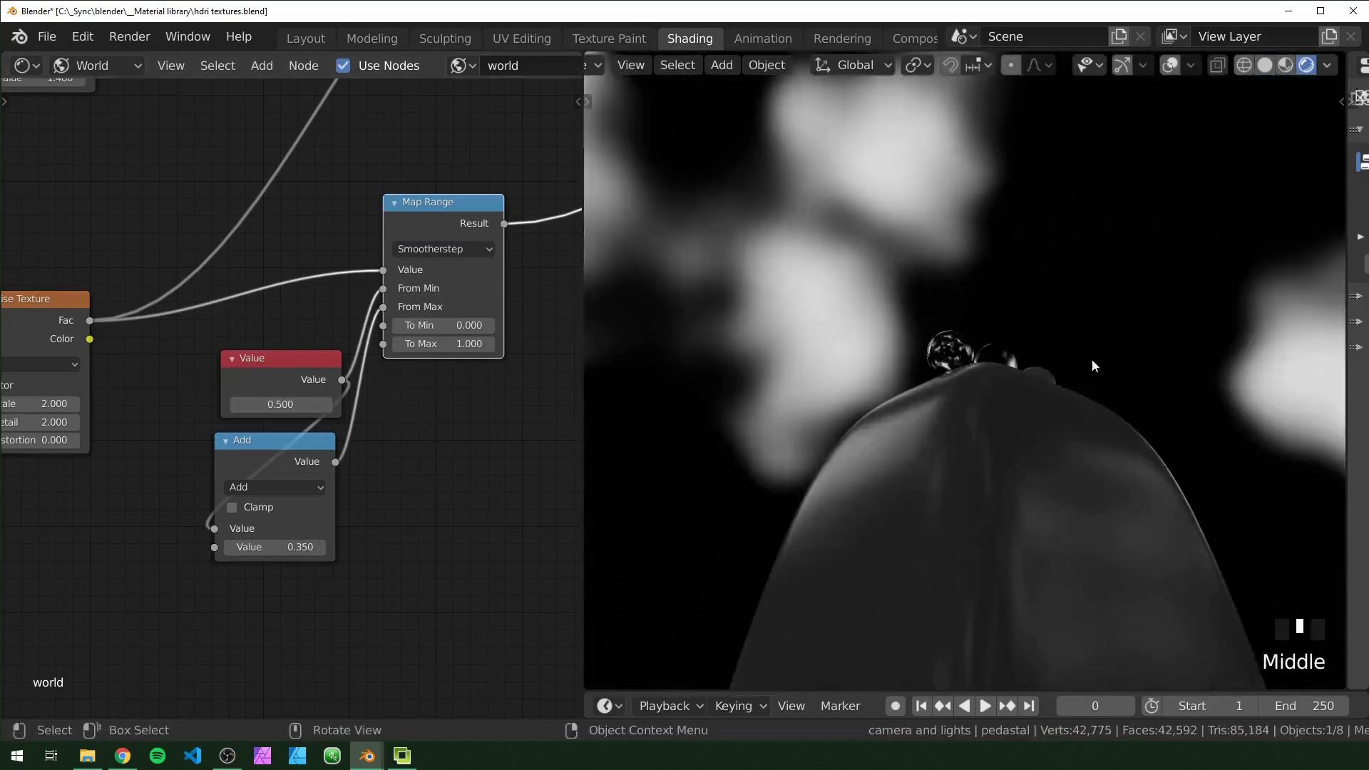
scroll(1105, 302, "down", 3)
middle_click_drag(1105, 302, 717, 451)
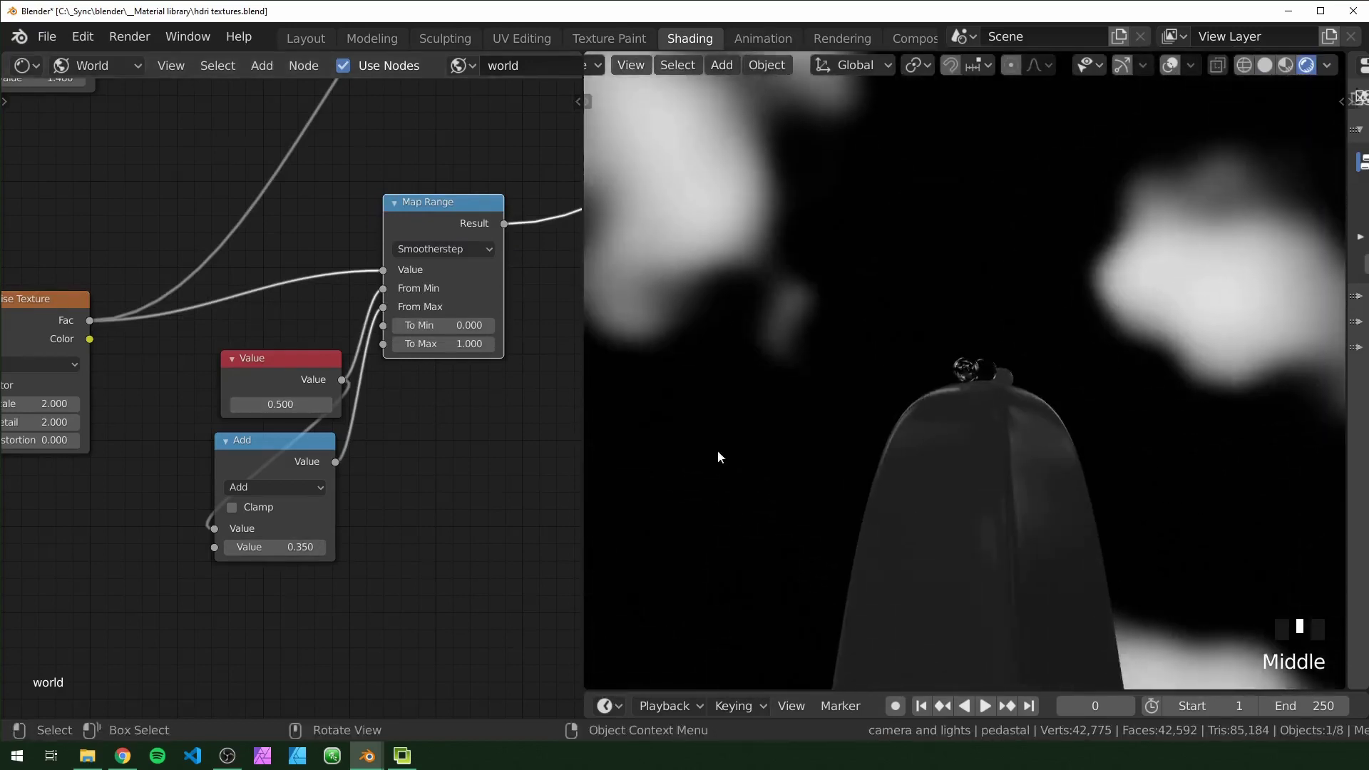
scroll(1050, 365, "down", 3)
middle_click_drag(1050, 371, 842, 330)
Step: Duplicate the Noise Texture, place the copy before its Mapping node, and feed the texture coordinates into the copy's Vector input
scroll(325, 495, "down", 11)
middle_click_drag(325, 495, 451, 508)
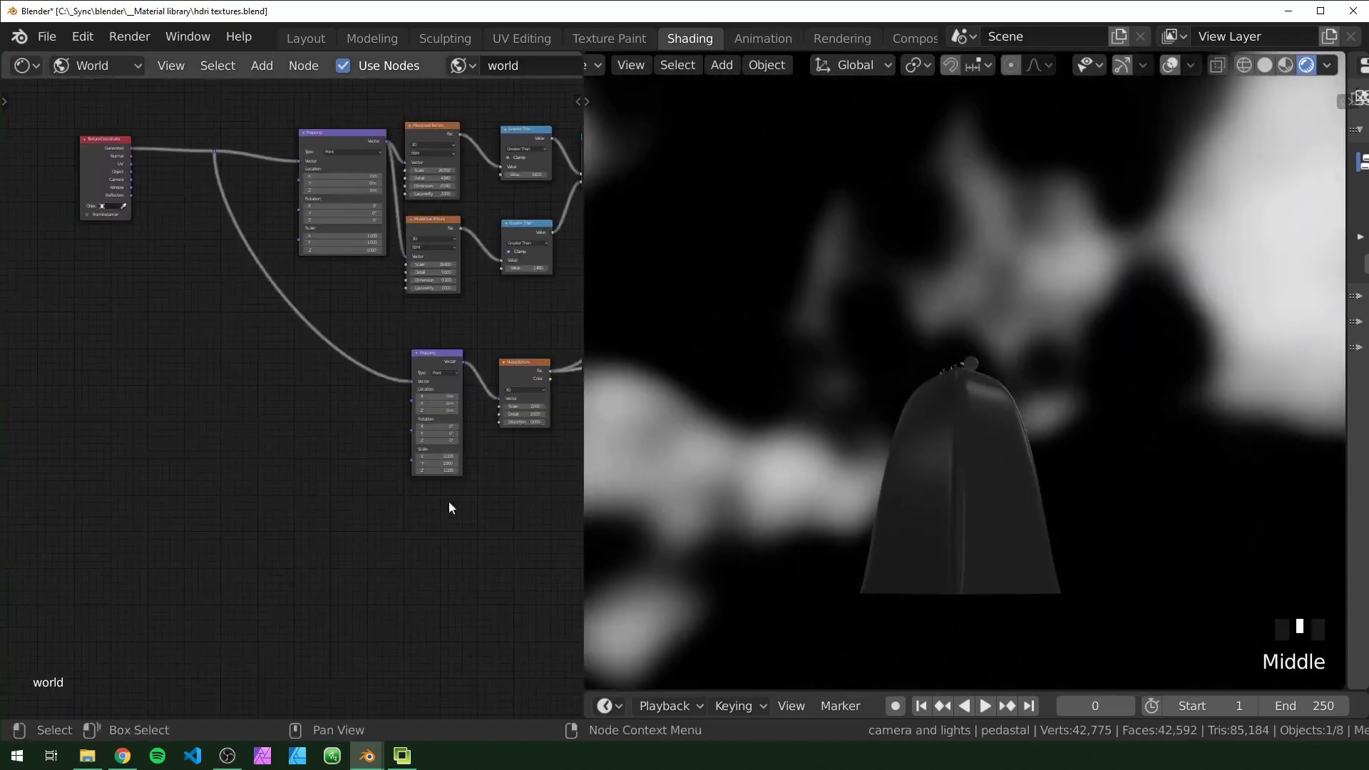
left_click(528, 366)
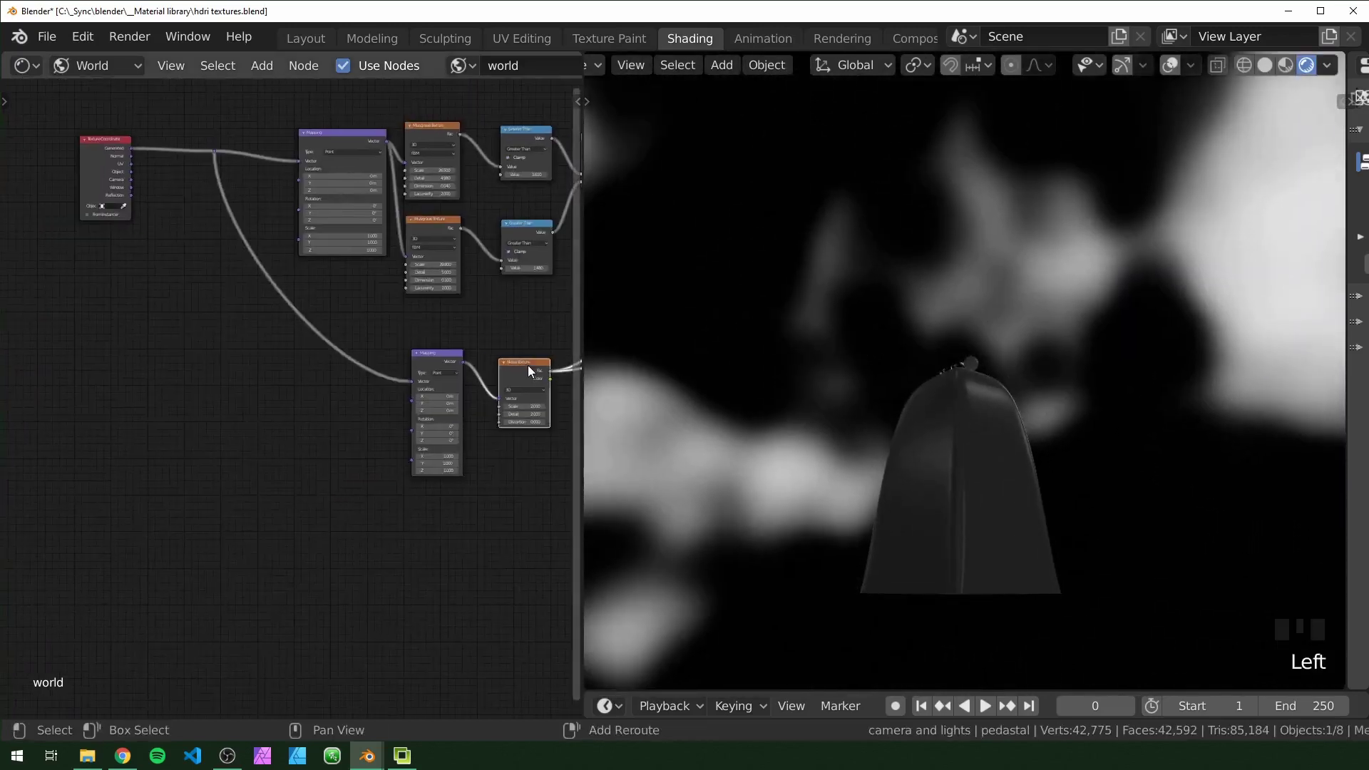
key("shift+d")
left_click(330, 396)
right_click_drag(217, 150, 321, 414, "alt")
middle_click_drag(345, 426, 281, 438)
scroll(281, 421, "up", 6)
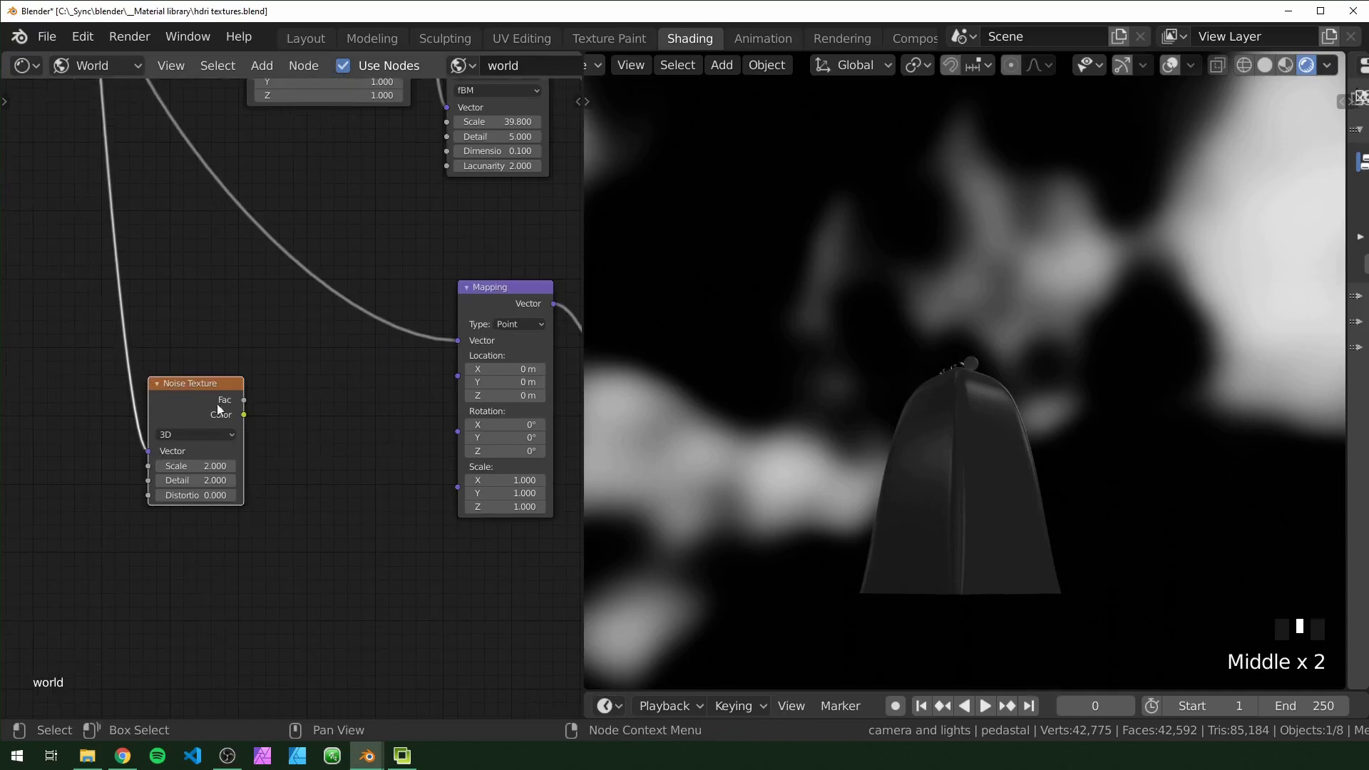
Step: Connect the duplicated Noise Texture's Fac output to the nebula Mapping node's Rotation input
left_click_drag(505, 425, 564, 450)
right_click(505, 424)
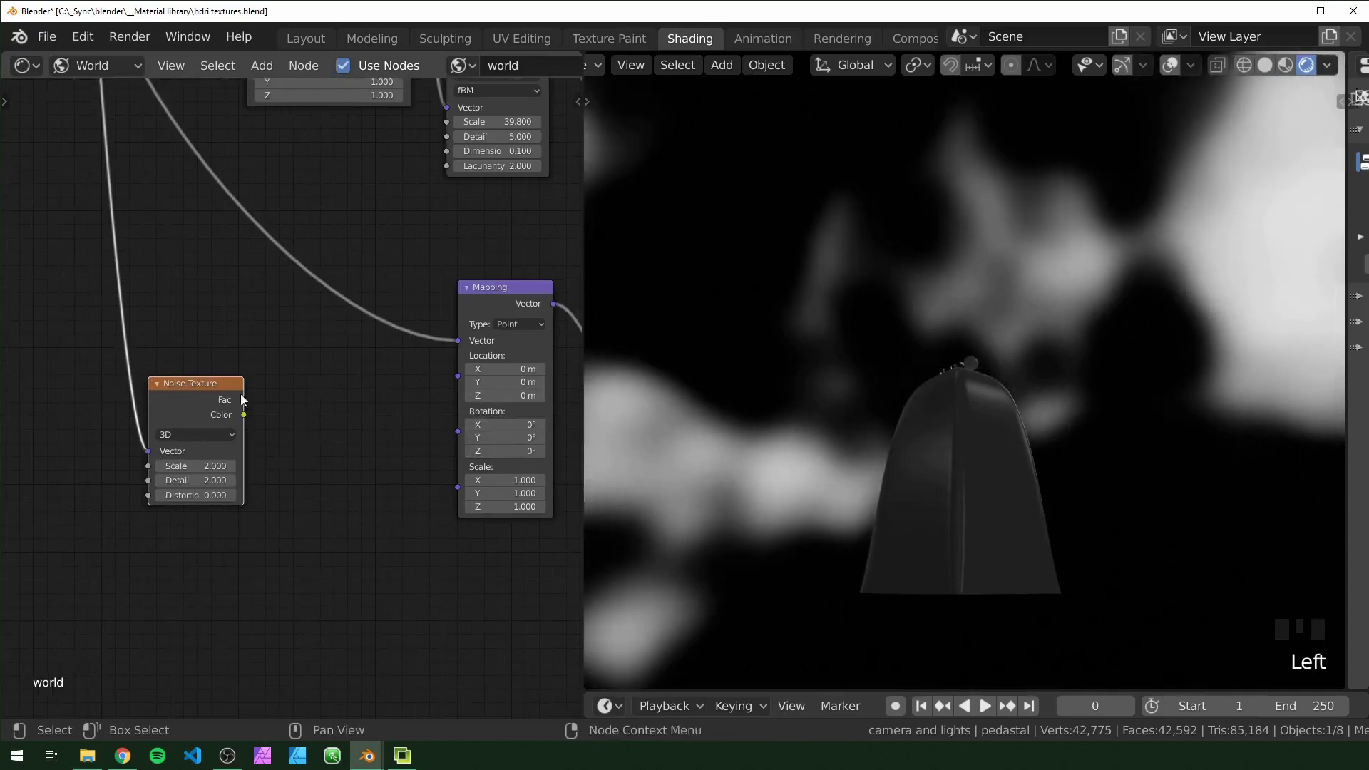
key("shift+a")
left_click_drag(243, 400, 447, 426)
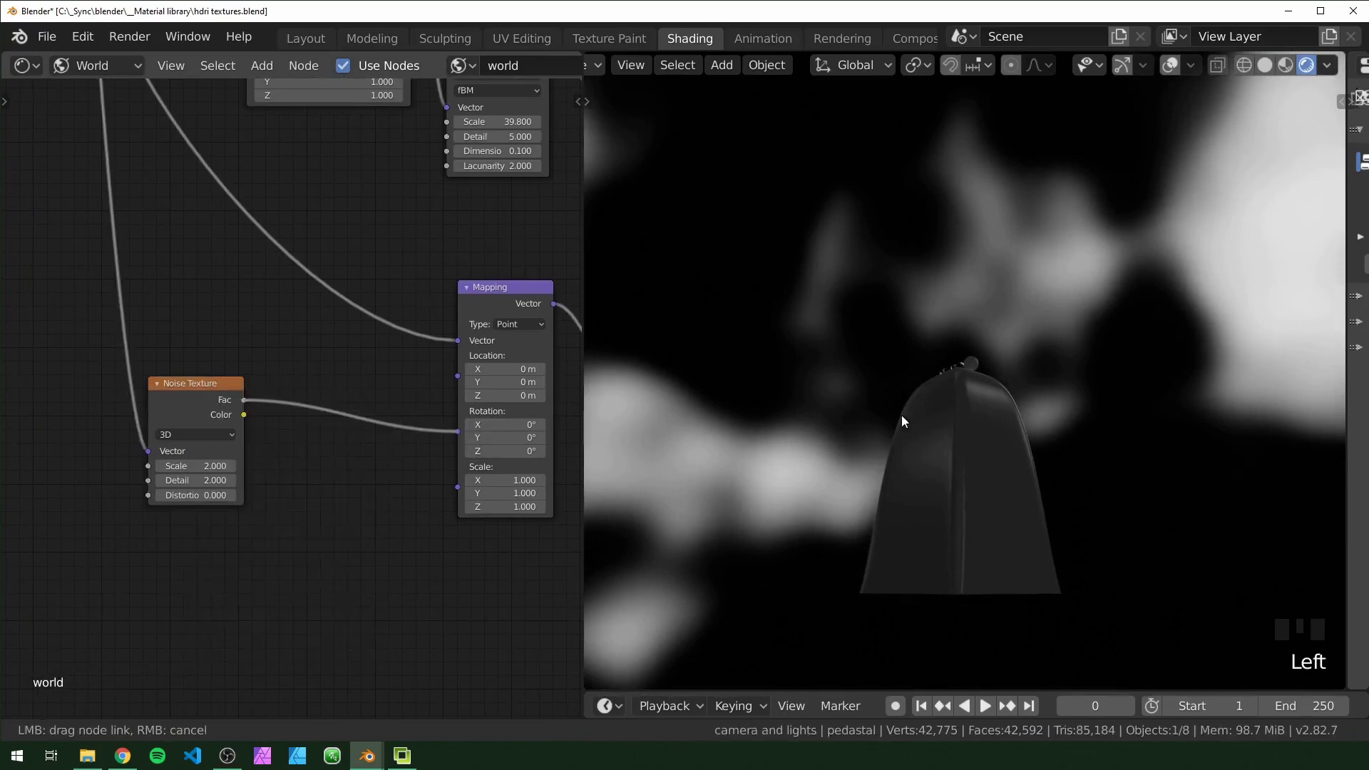
left_click_drag(901, 415, 897, 407)
middle_click_drag(925, 391, 892, 428)
Step: Insert a Math node set to Multiply between the duplicated Noise Texture and the Mapping node's Rotation
left_click(385, 481)
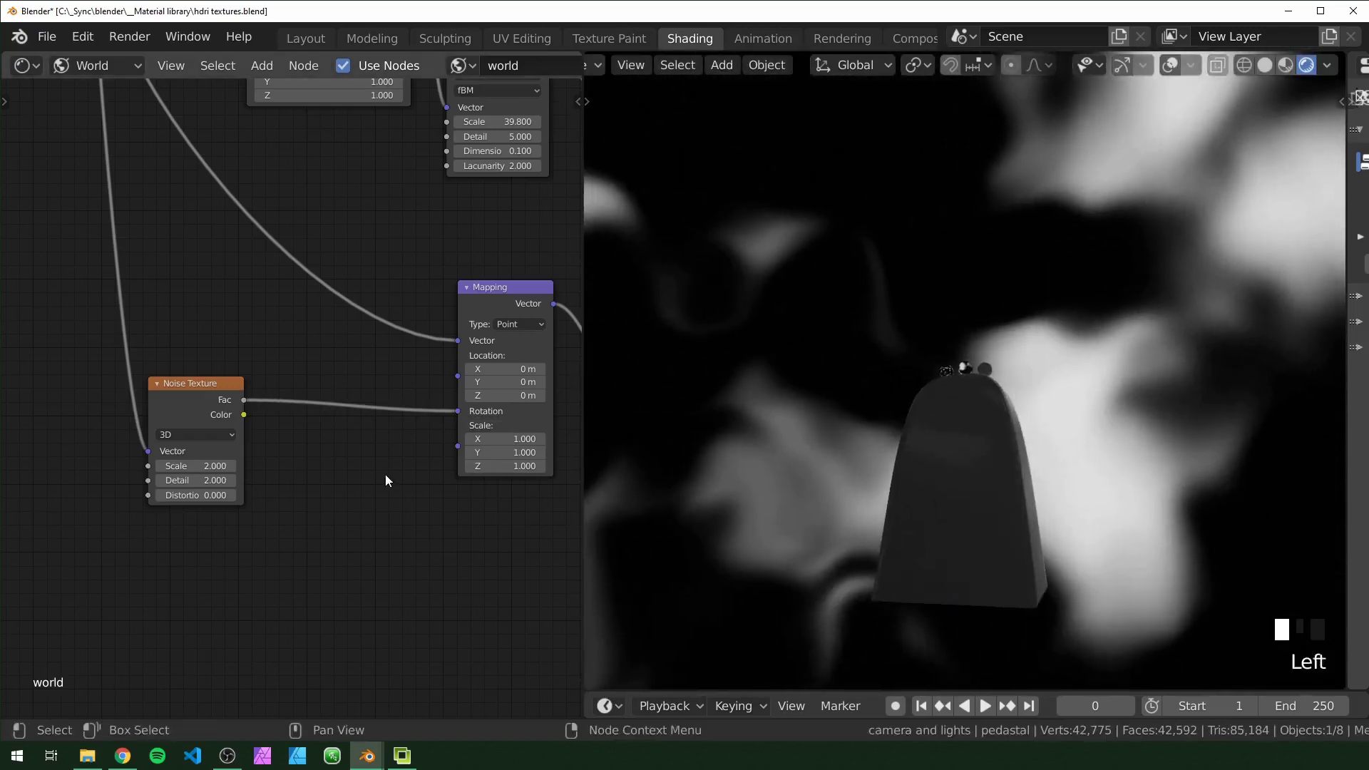
key("shift+a")
type("ma")
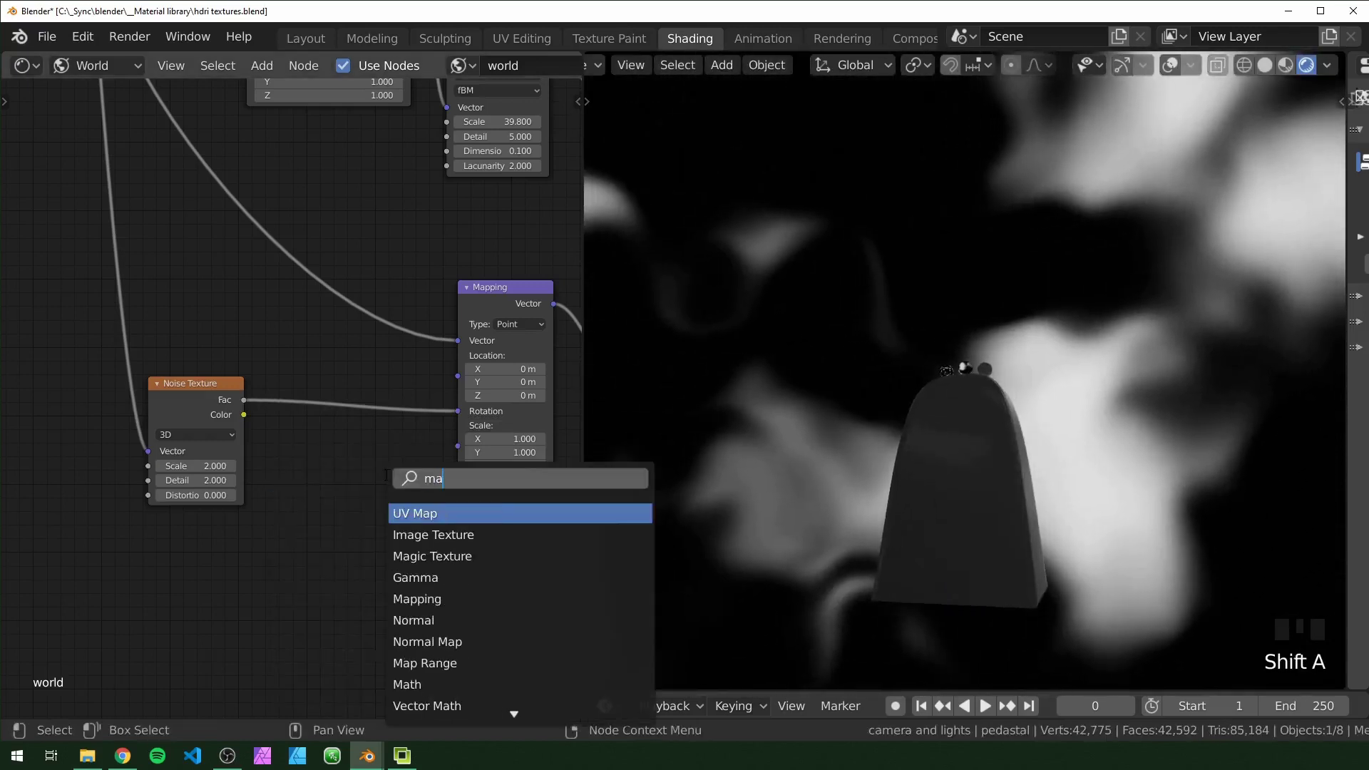
type("dd")
key("Return")
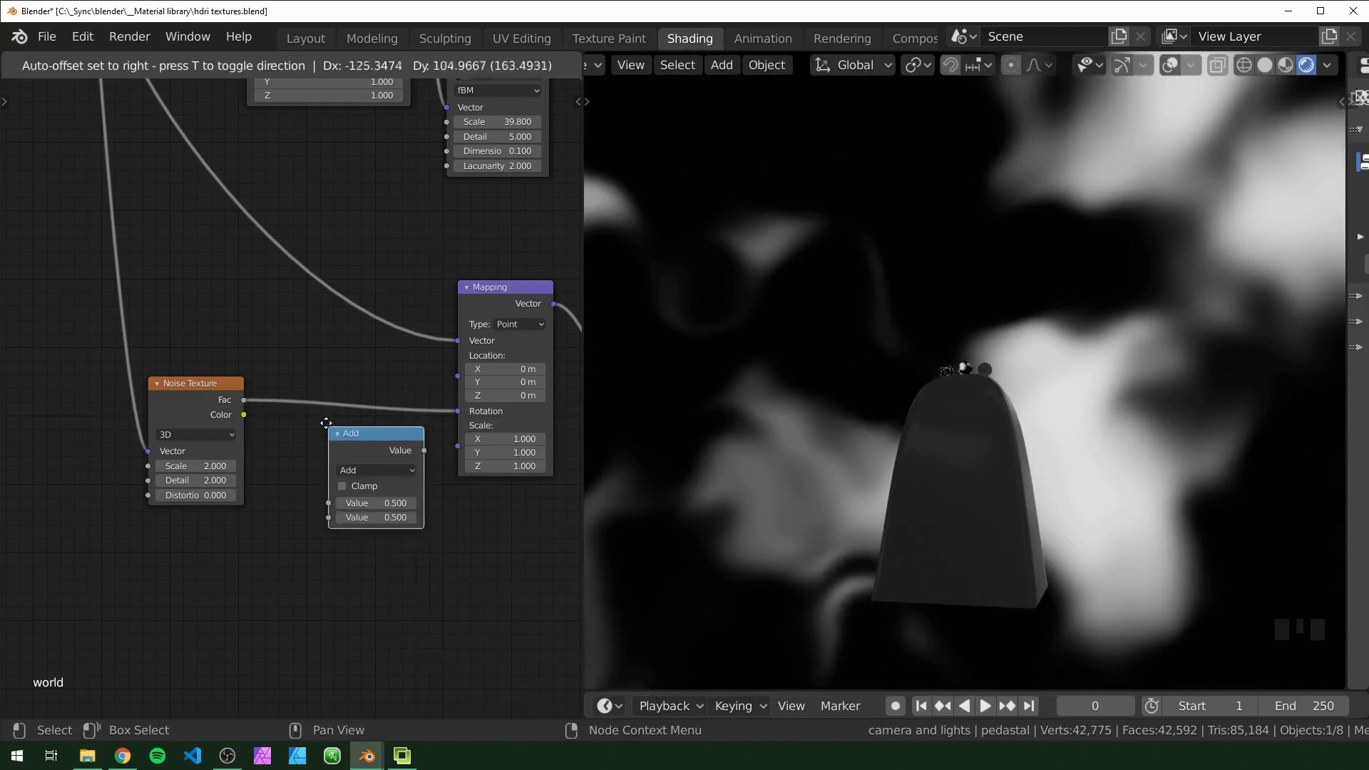
left_click(309, 374)
left_click(345, 419)
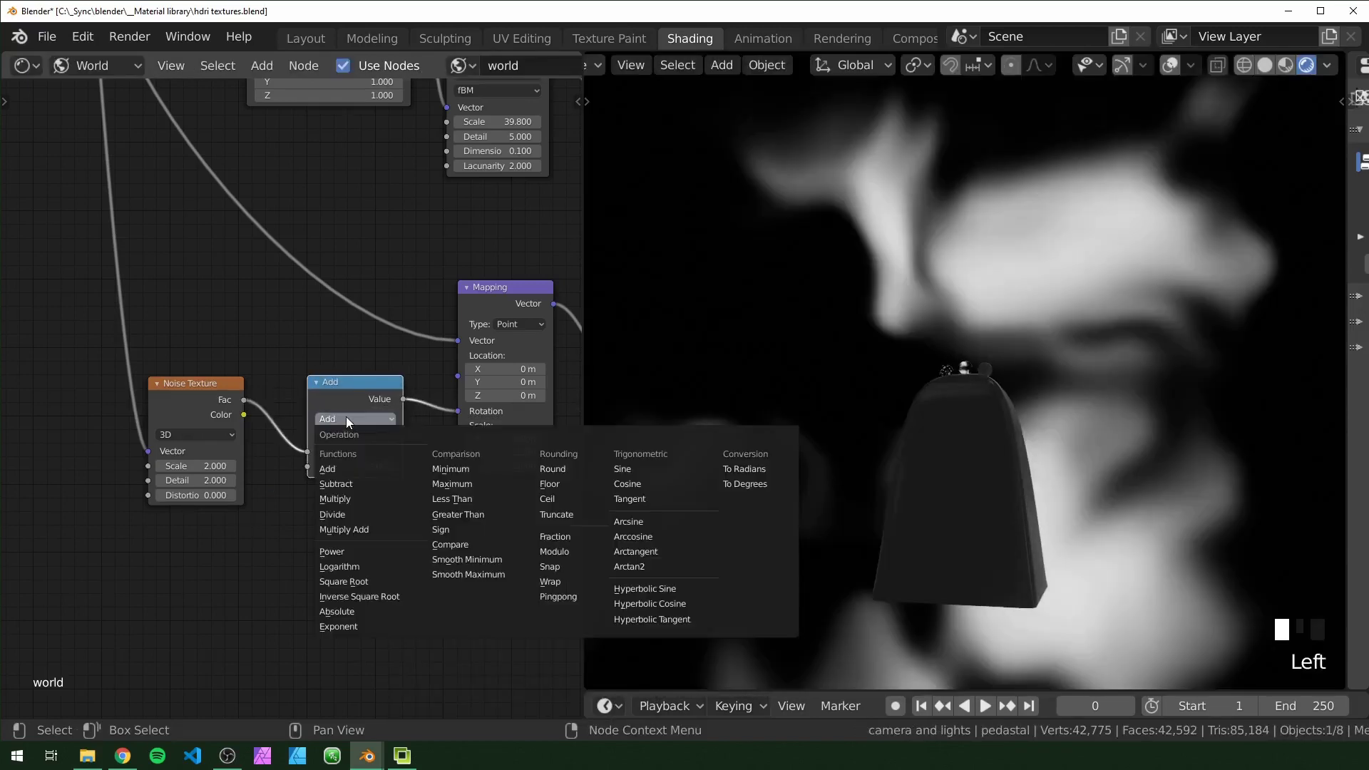
left_click(358, 499)
Step: Try 0 and 1 as the Multiply node's second value to compare their effect on the nebula
scroll(361, 499, "up", 3)
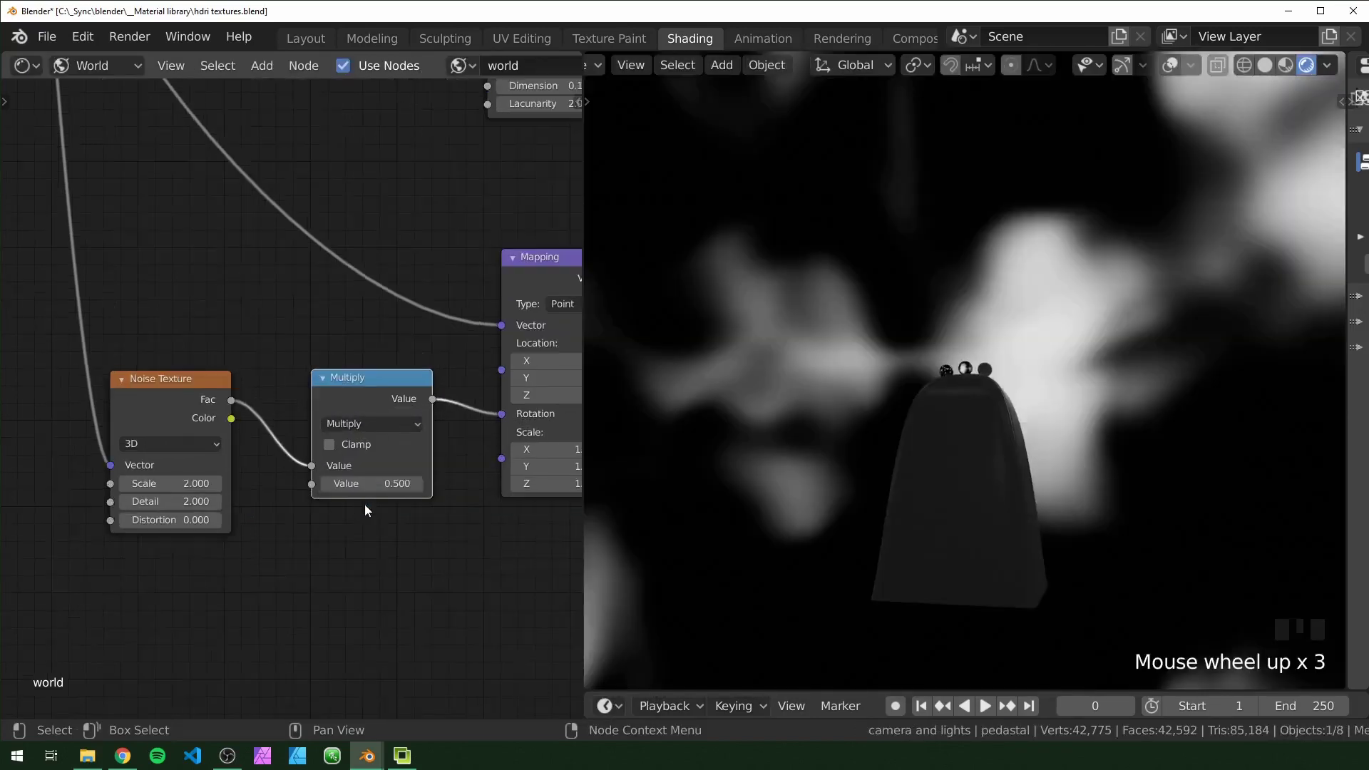
mouse_move(386, 484)
left_mouse_down()
mouse_move(410, 485)
mouse_move(386, 484)
left_mouse_up()
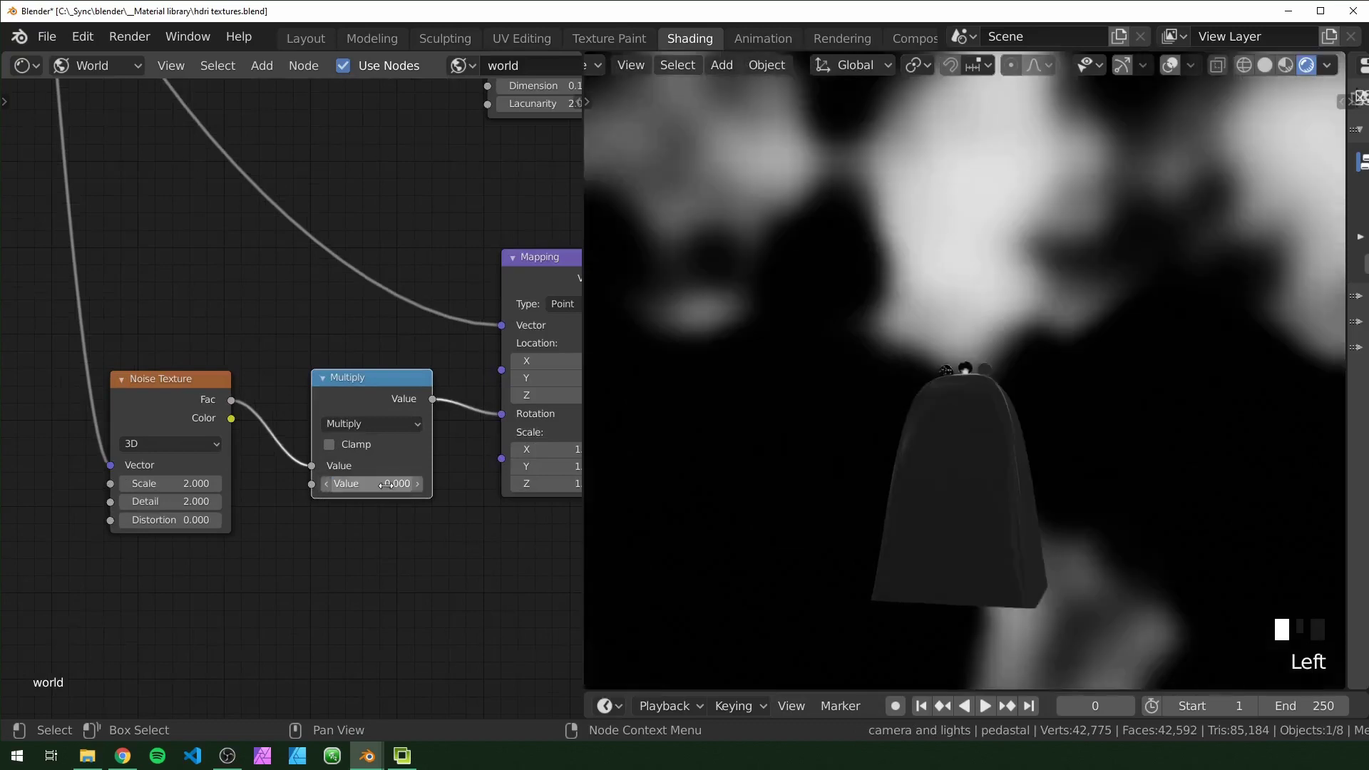
scroll(386, 486, "down", 6)
scroll(388, 488, "up", 2)
middle_click_drag(388, 488, 429, 436)
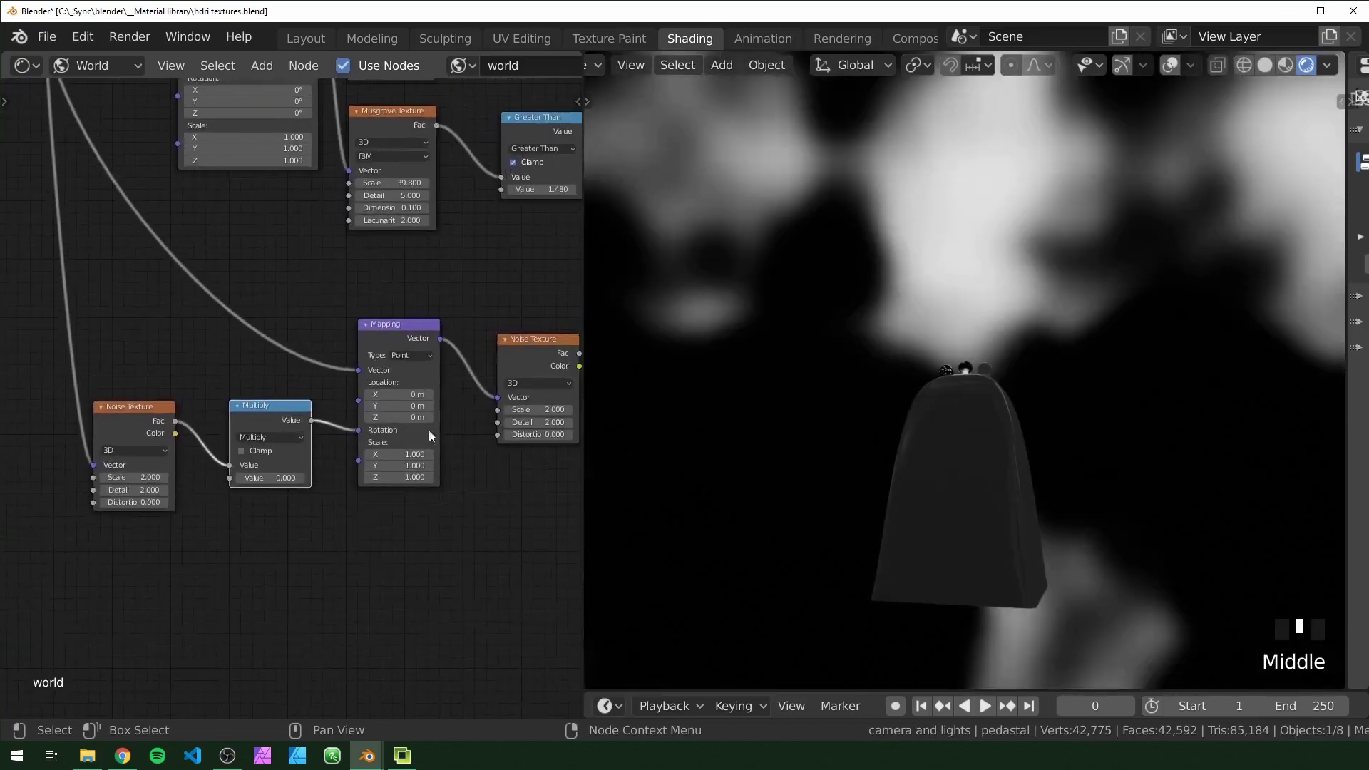
left_click_drag(358, 430, 342, 443)
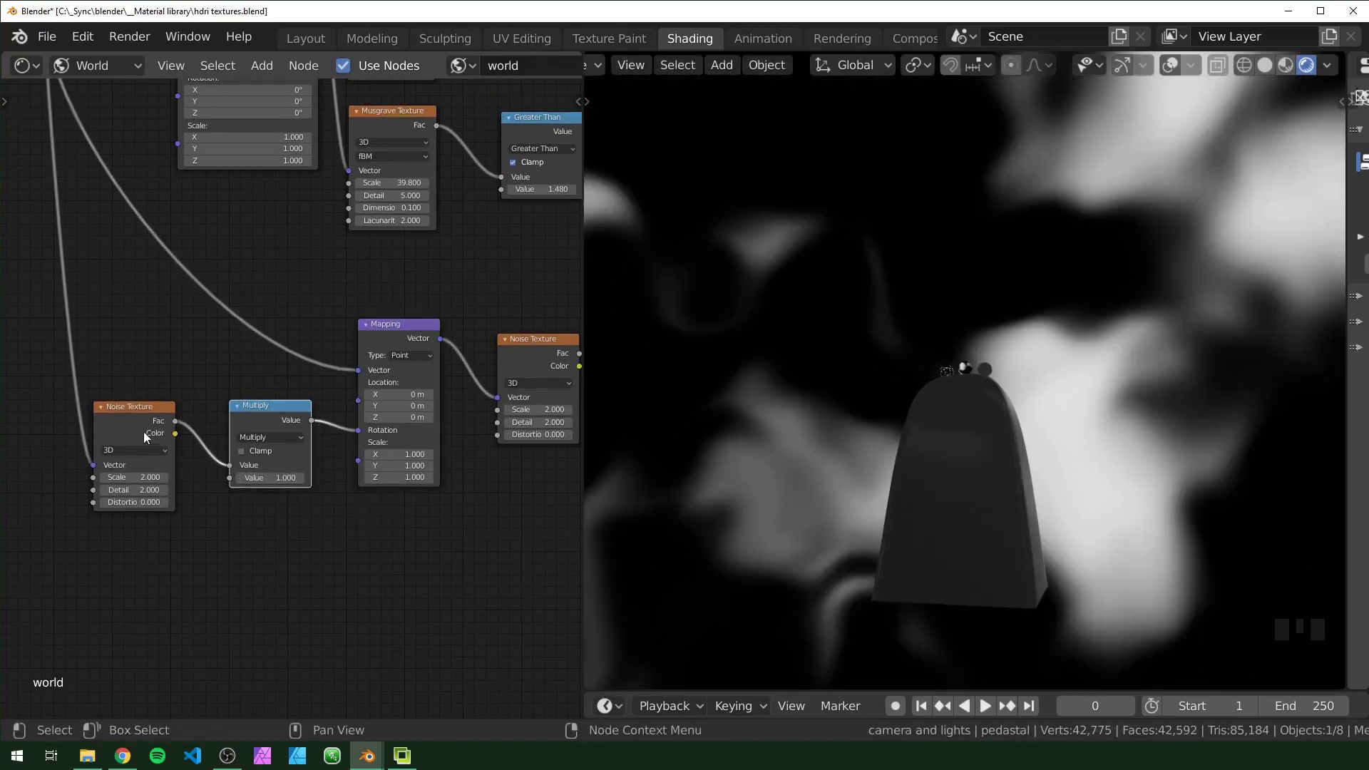
scroll(292, 514, "up", 4)
scroll(292, 487, "down", 2)
mouse_move(293, 487)
left_mouse_down("shift")
mouse_move(356, 487)
mouse_move(293, 487)
left_mouse_up("shift")
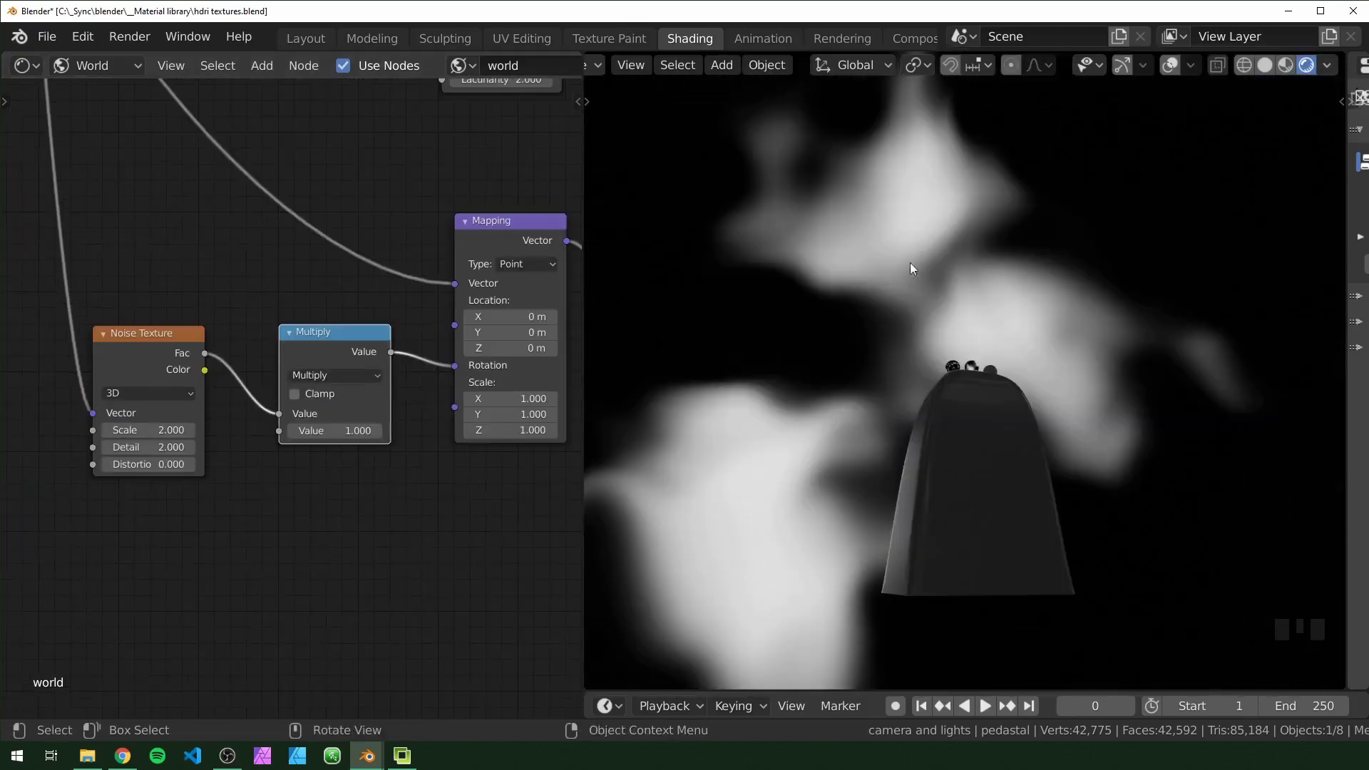
Step: Set the duplicated Noise Texture's Detail to 10.9 and Scale to 6.61, with the Multiply node's second value at 1.12
scroll(242, 482, "up", 2)
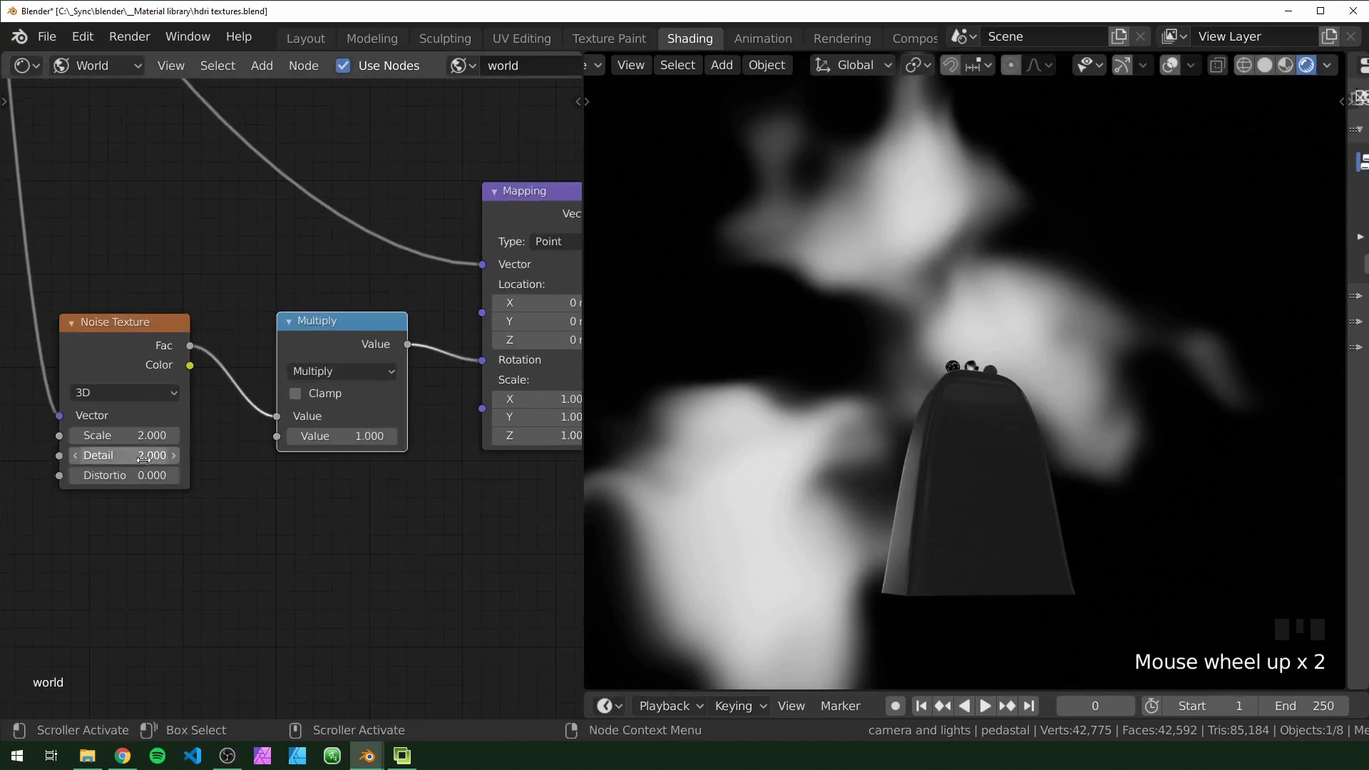
left_click_drag(143, 459, 187, 458)
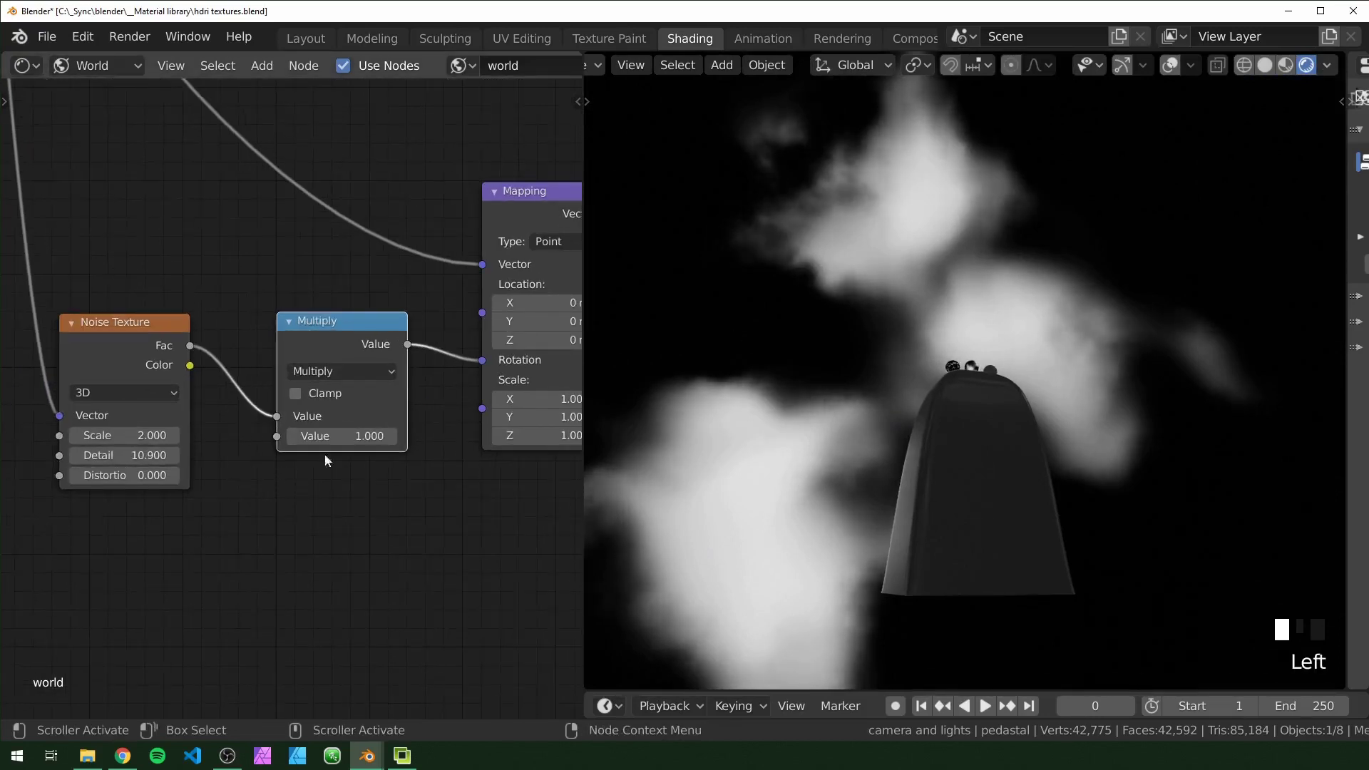
left_click_drag(124, 435, 328, 436)
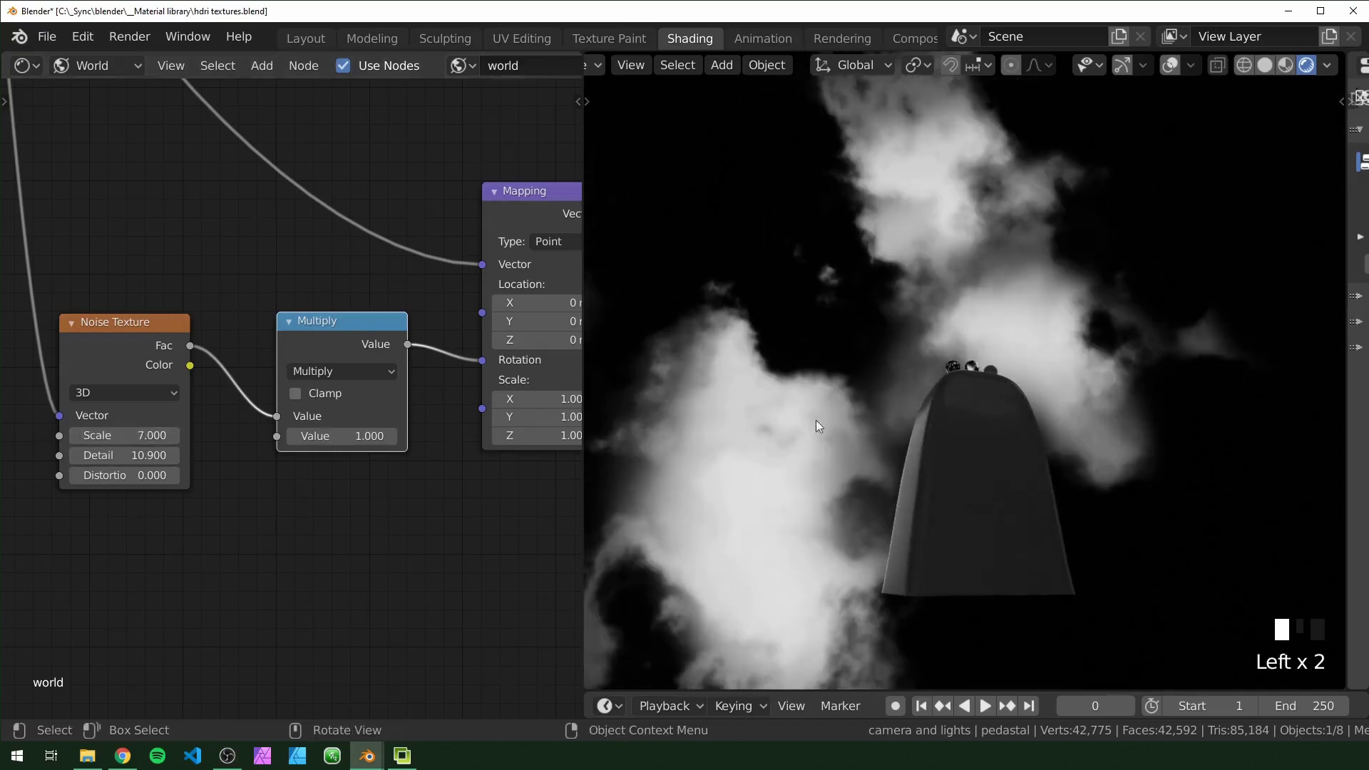
left_click_drag(136, 435, 152, 435)
scroll(1033, 391, "down", 2)
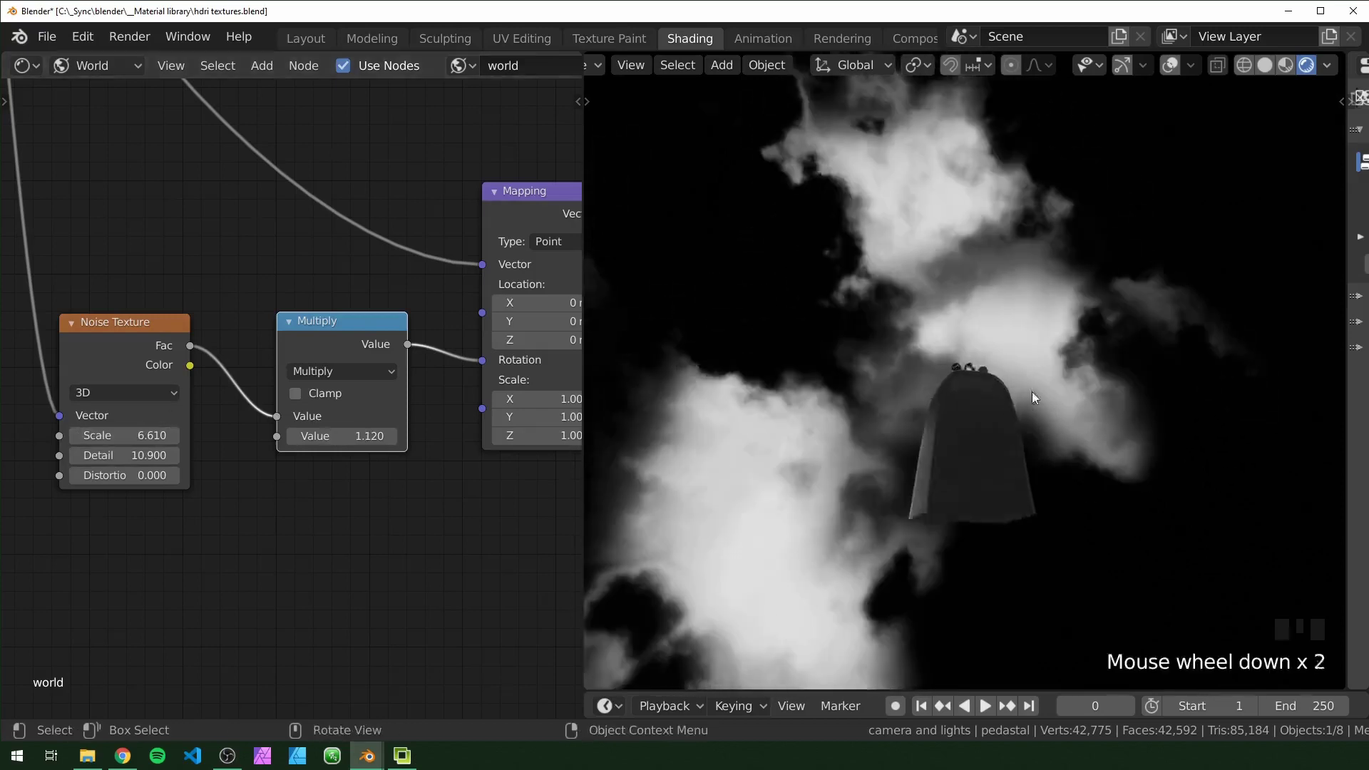
middle_click_drag(1033, 392, 891, 428)
scroll(970, 374, "up", 2)
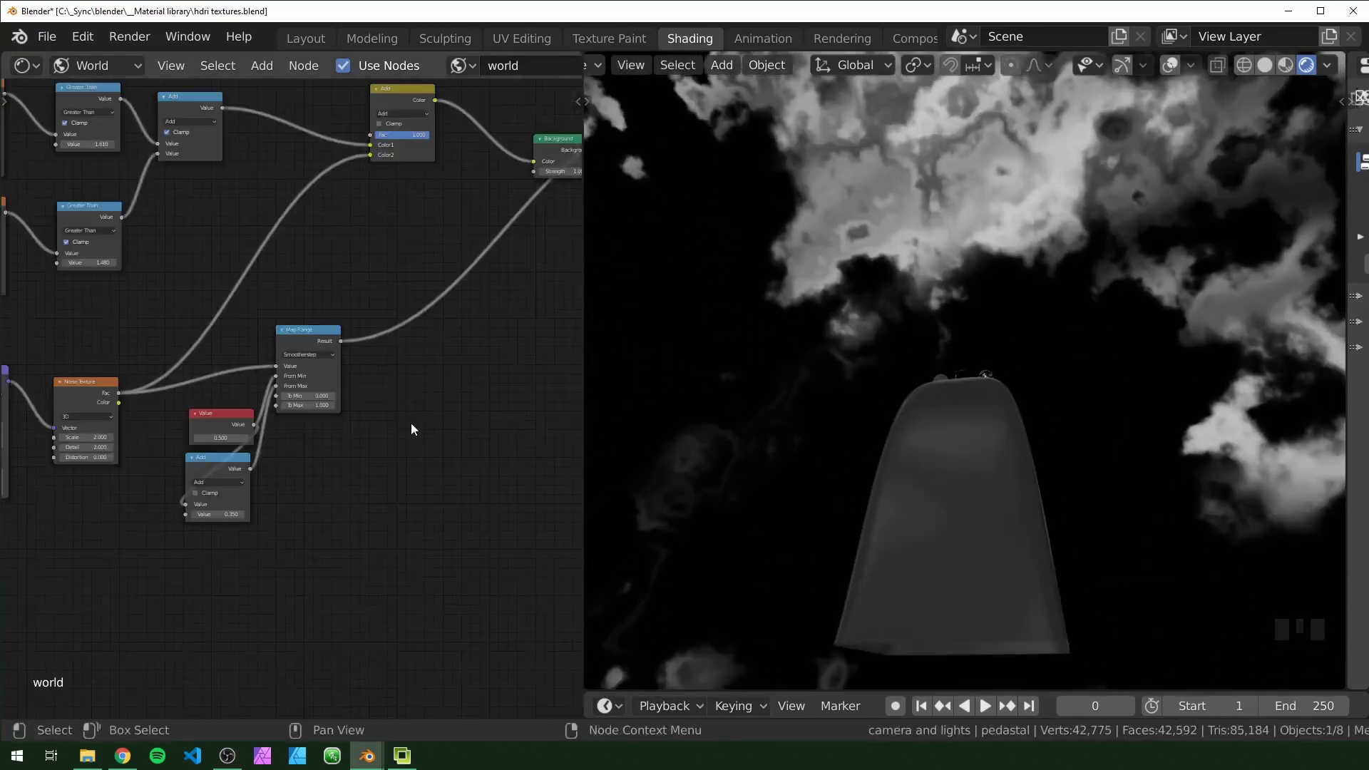
Step: Add a MixRGB node after the Map Range node, with the Result driving its Fac and its Color output feeding the background preview
scroll(411, 423, "up", 4)
middle_click_drag(415, 419, 337, 466)
left_click(362, 463)
key("shift+a")
left_click(364, 465)
type("mix")
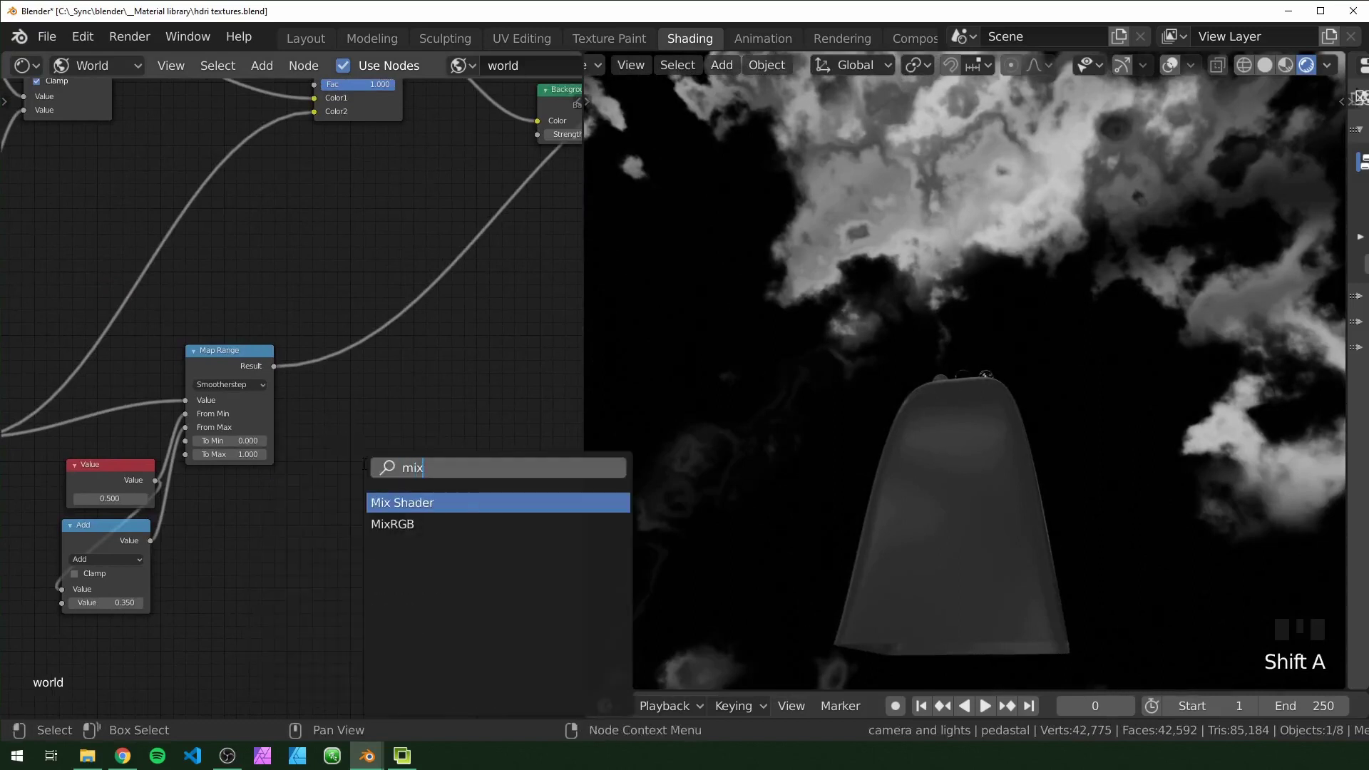
left_click(392, 524)
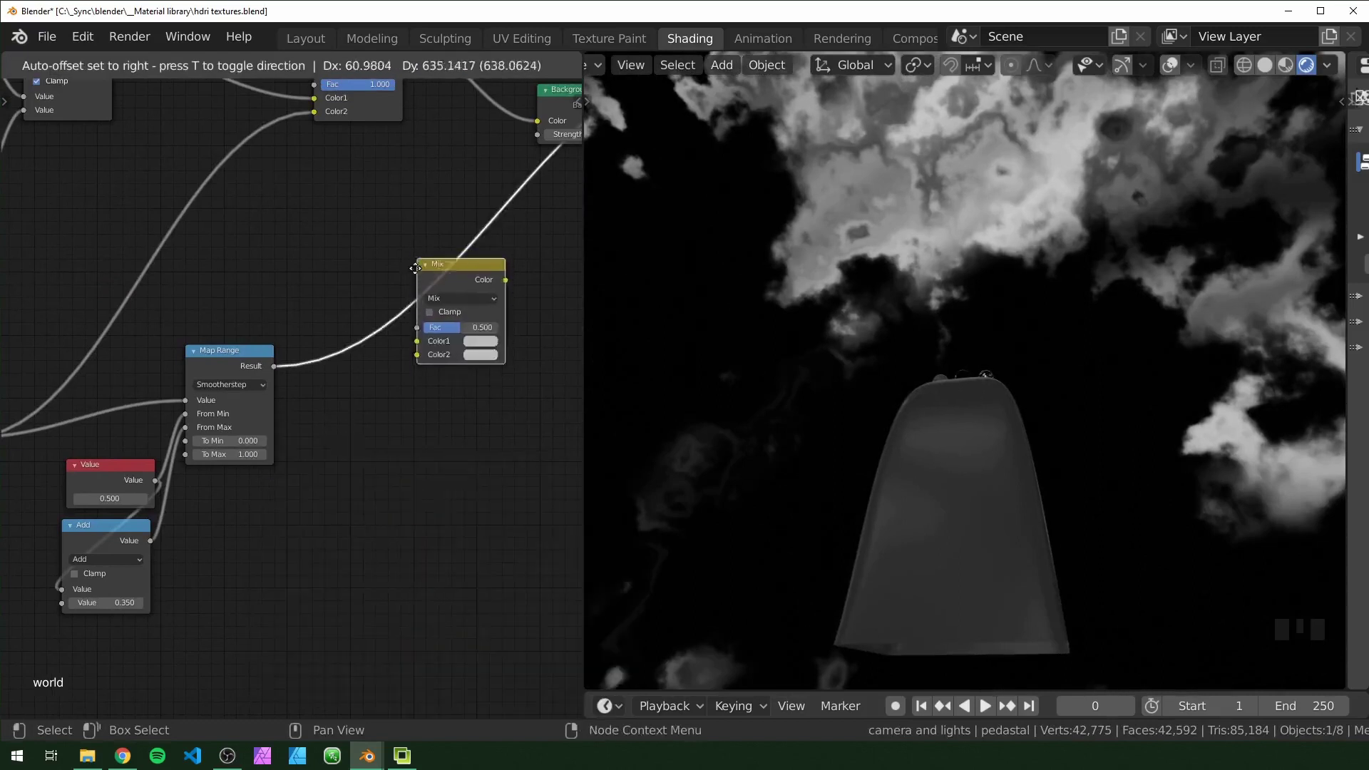
left_click(398, 374)
left_click(252, 366, "ctrl+shift")
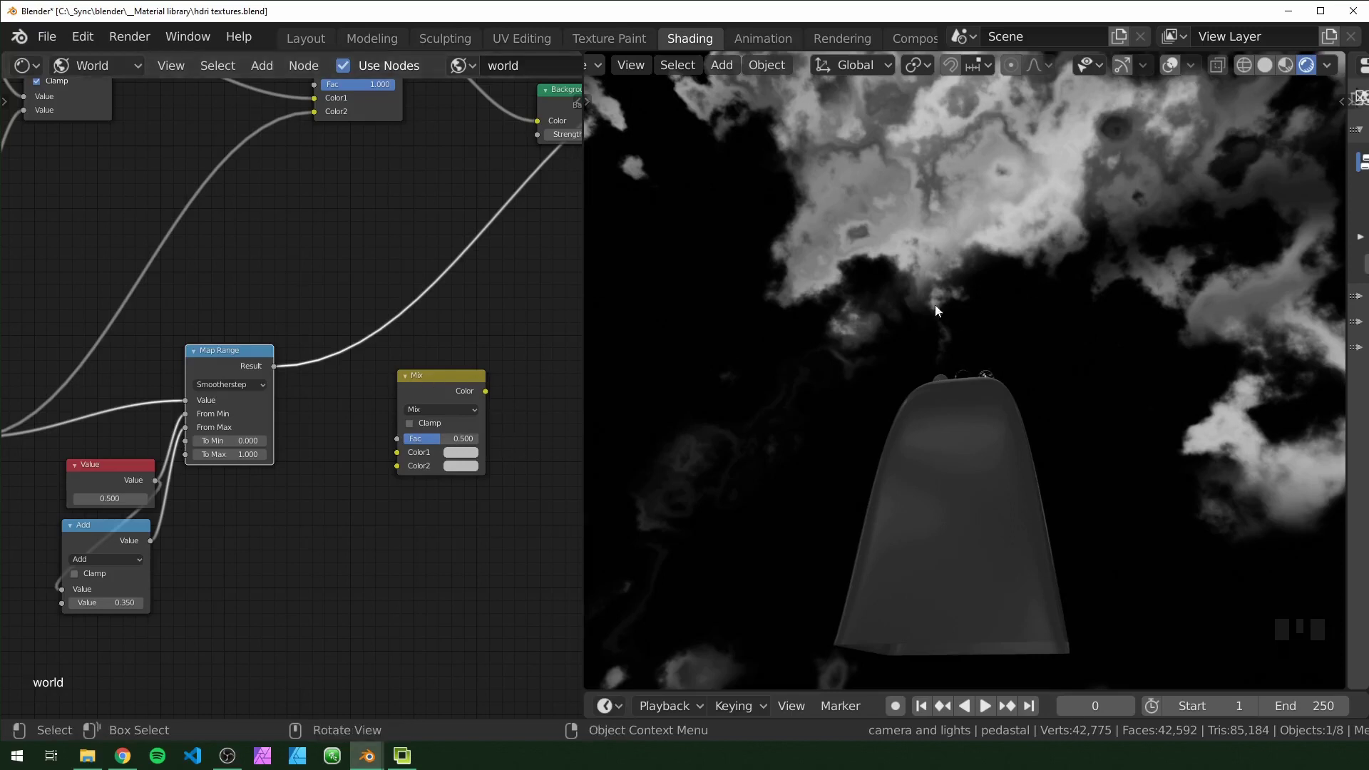
left_click_drag(442, 467, 357, 361)
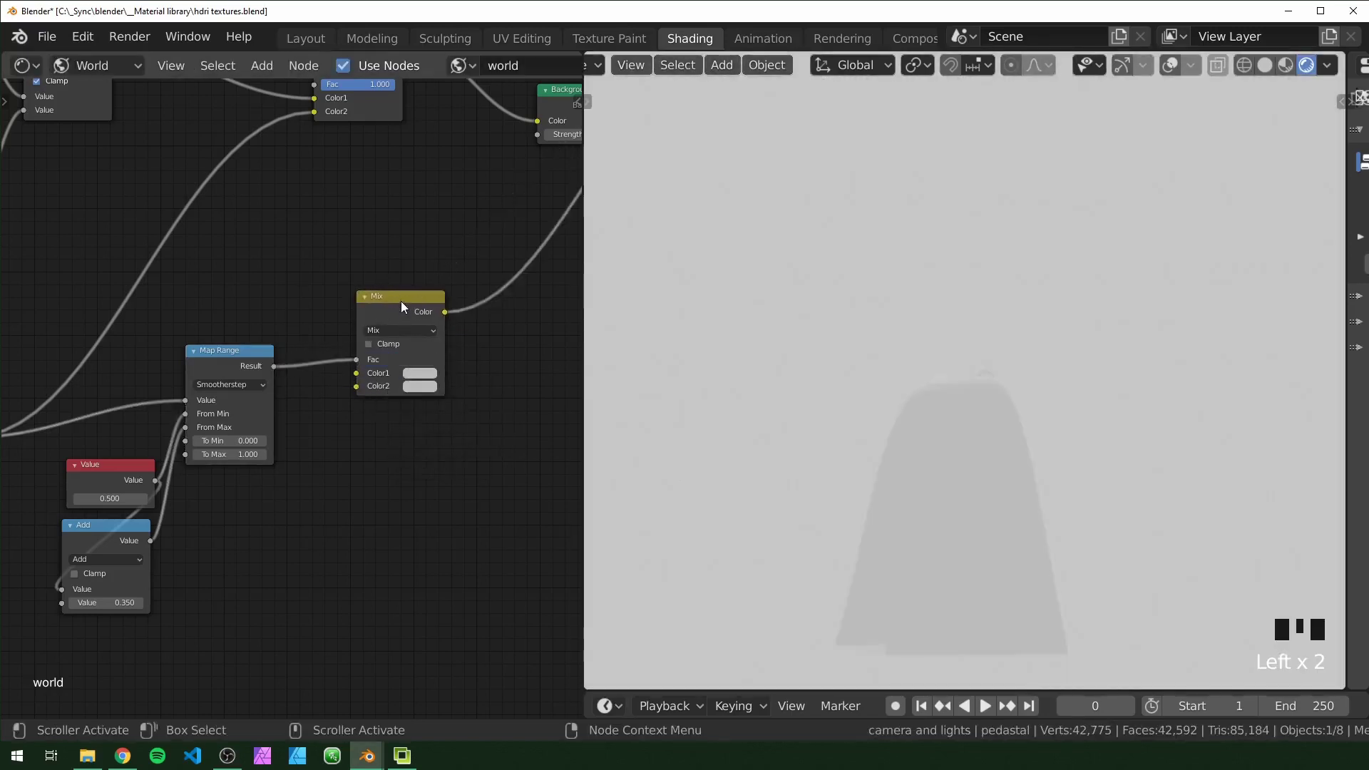
left_click_drag(422, 312, 451, 318)
Step: Set the new Mix node's Color1 to black and check the nebula from another angle
left_click(457, 378)
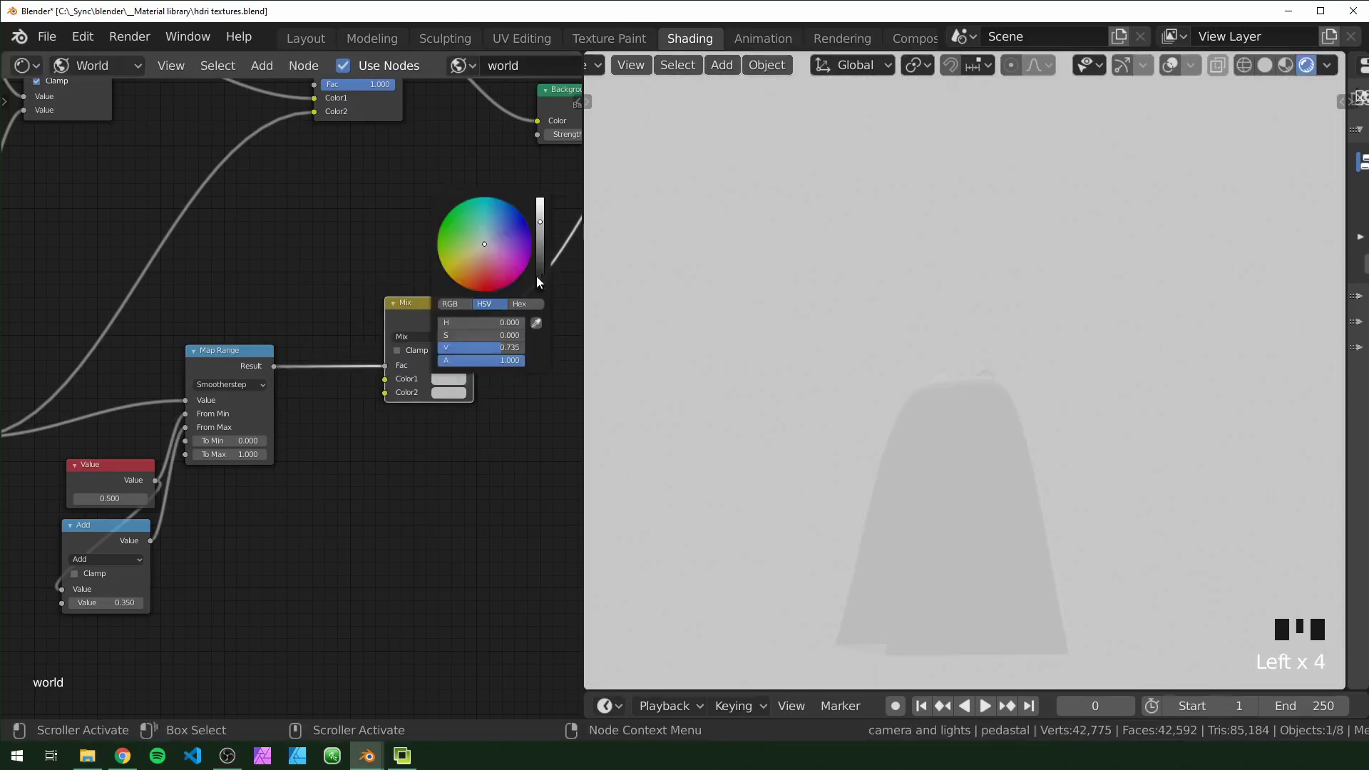
left_click_drag(536, 276, 540, 292)
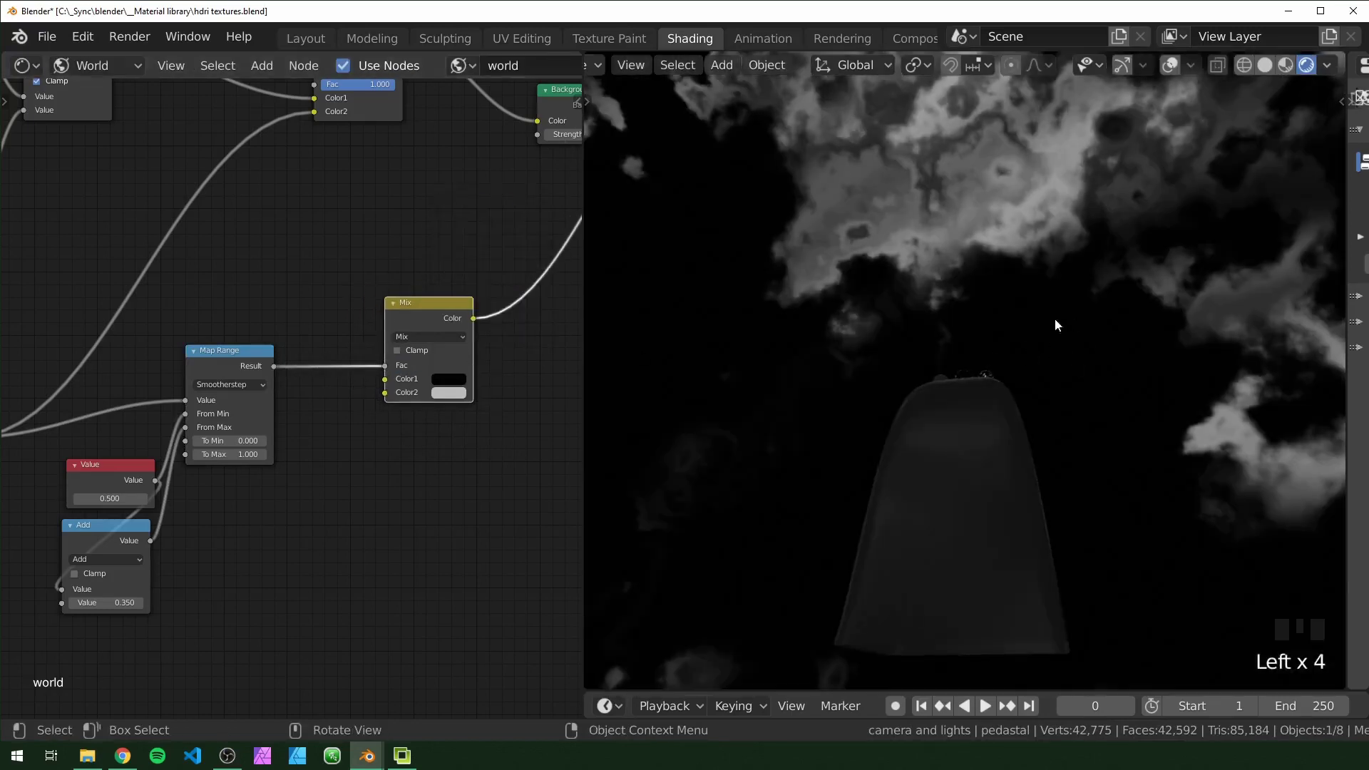
left_click(385, 482)
middle_click_drag(397, 486, 452, 449)
left_click(509, 356)
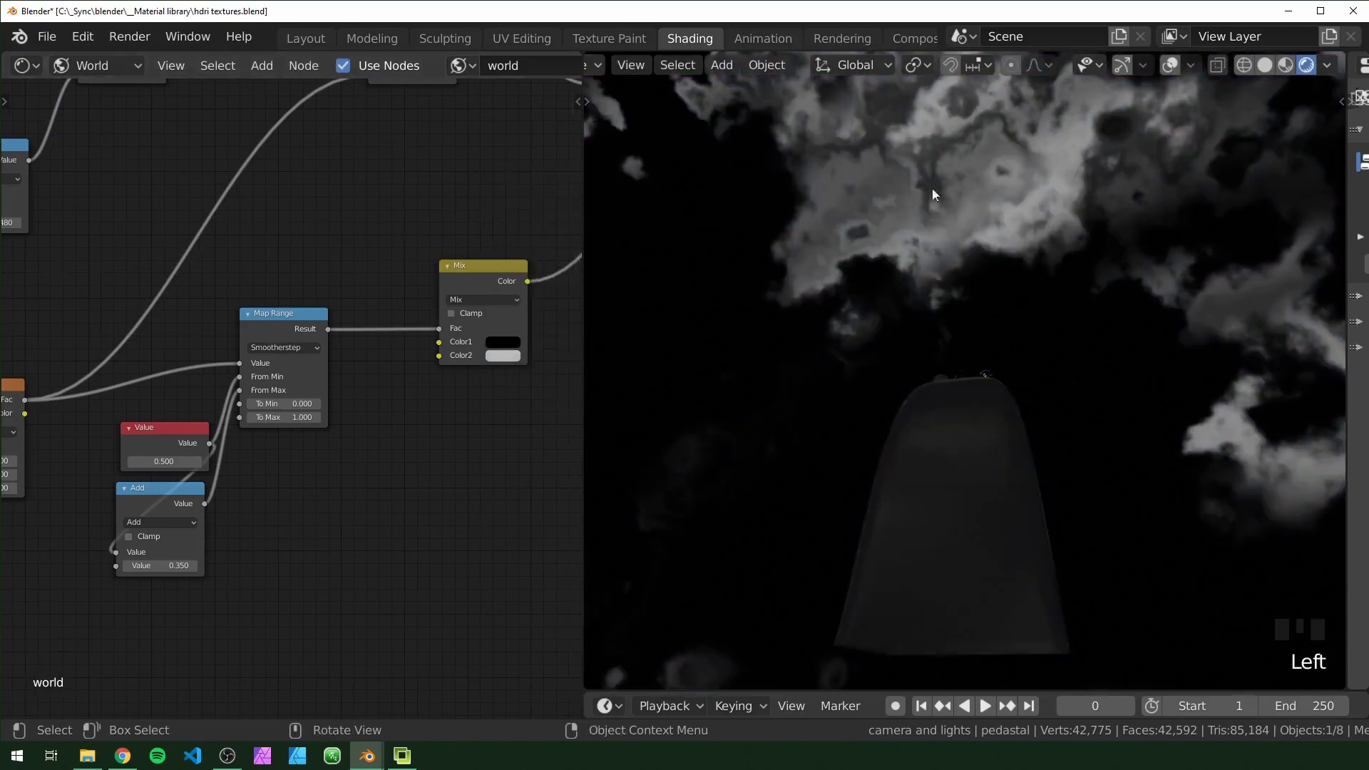
middle_click_drag(1033, 237, 915, 272)
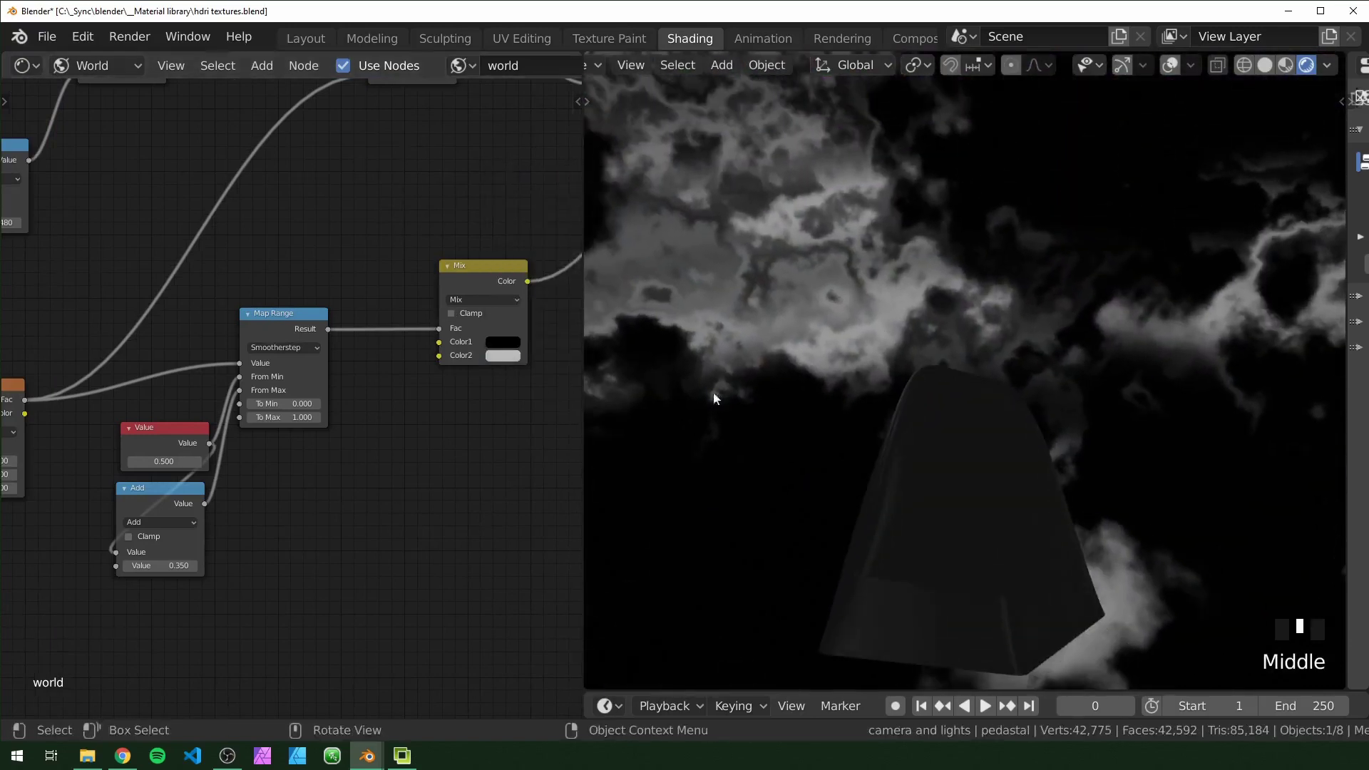
Step: Duplicate the nebula's Noise Texture below the original and connect the Mapping node's Vector output to the copy
middle_click_drag(235, 531, 492, 446)
left_click(220, 307)
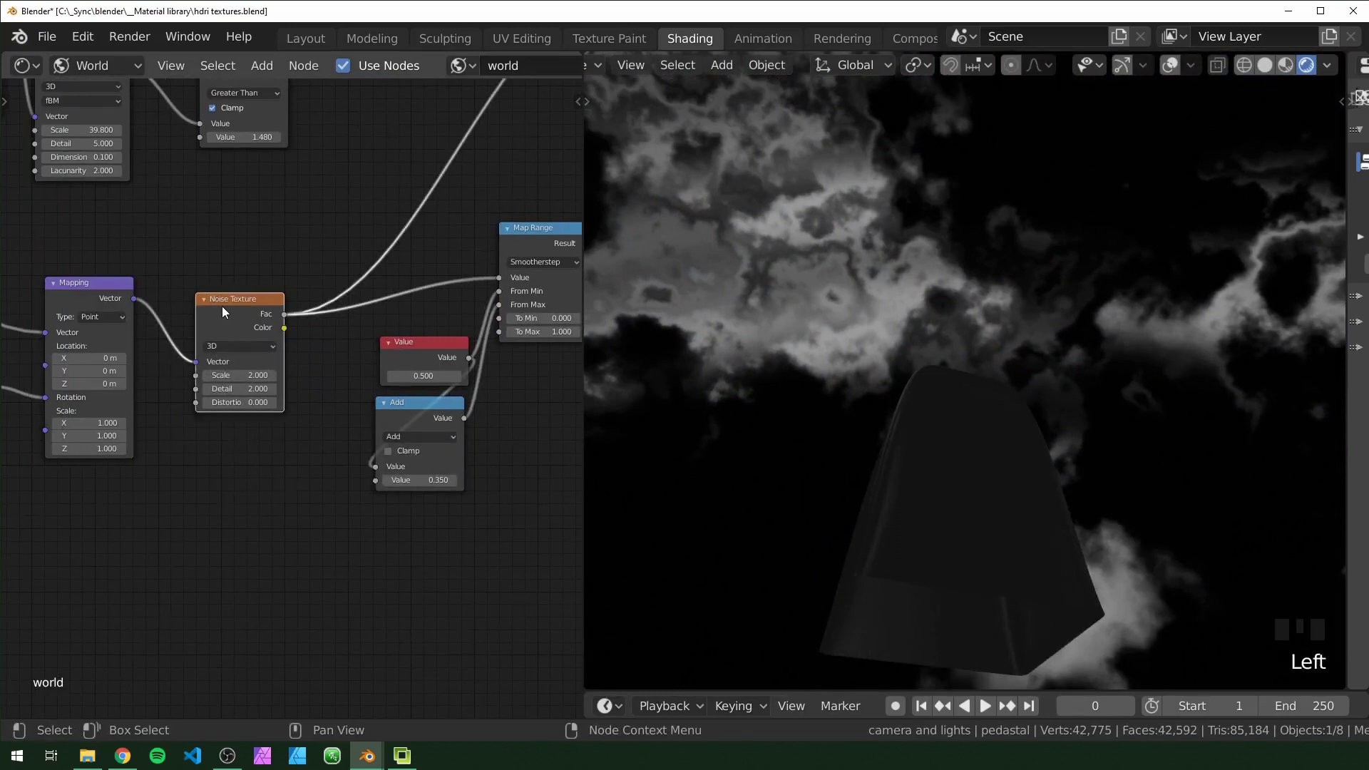
key("shift+d")
left_click(223, 458)
right_click_drag(107, 428, 208, 502, "alt")
middle_click_drag(312, 530, 267, 534)
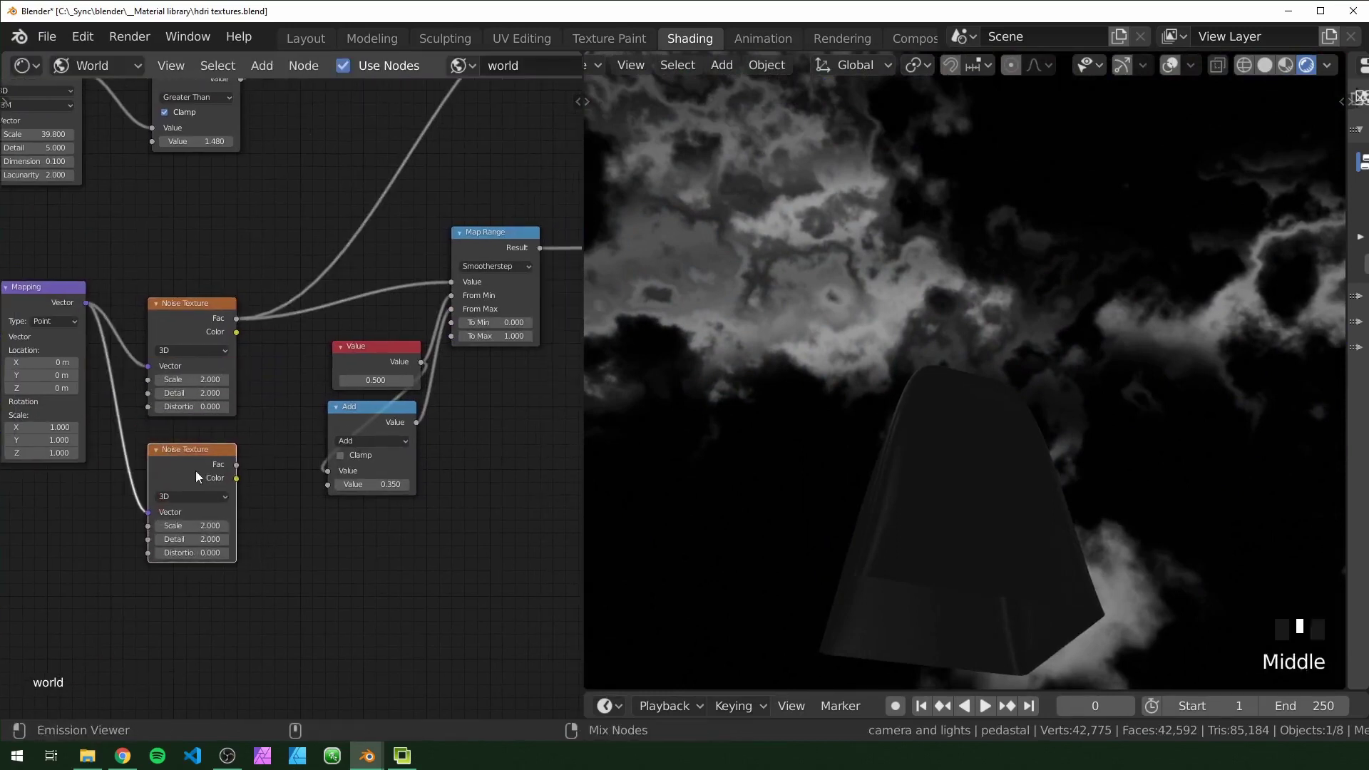
scroll(237, 482, "up", 4)
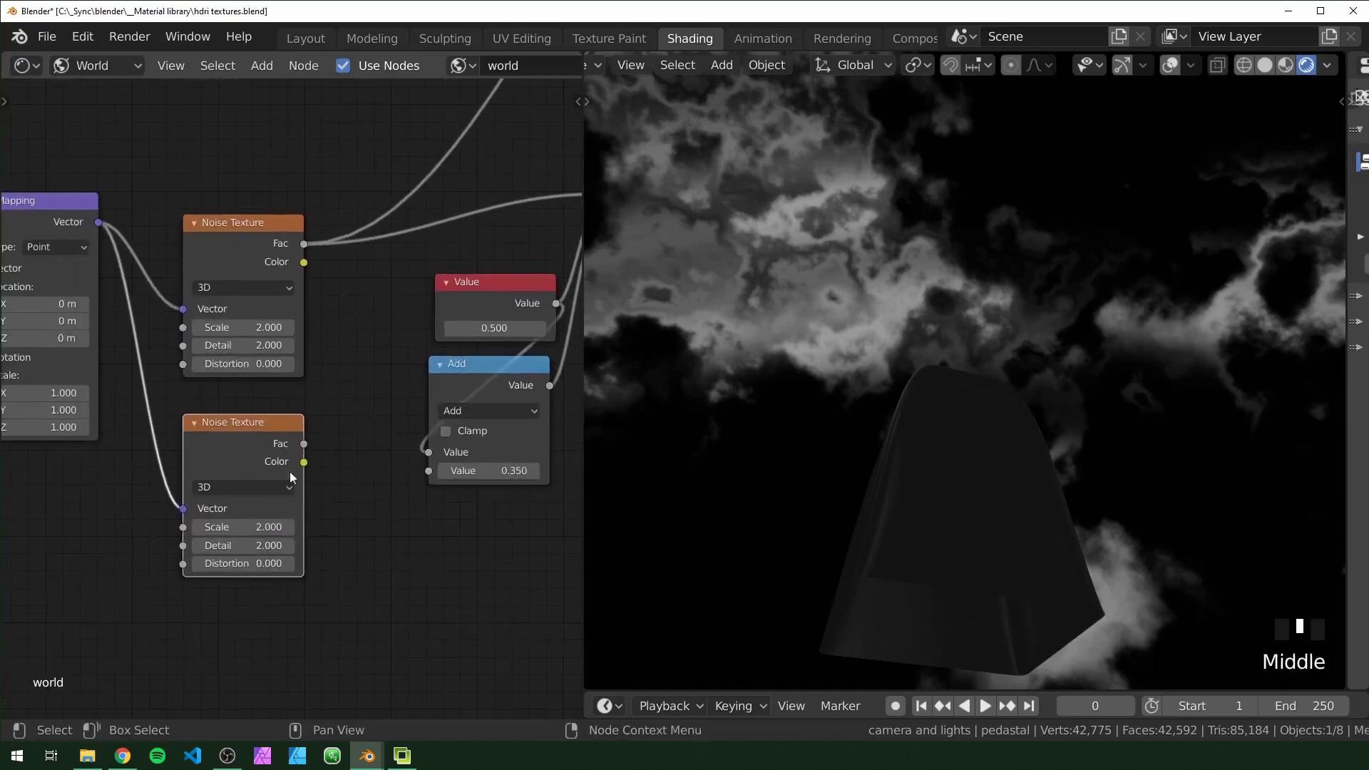
Step: Preview the Fac and Color outputs of the new Noise Texture copy on the background
left_click(260, 440, "ctrl+shift")
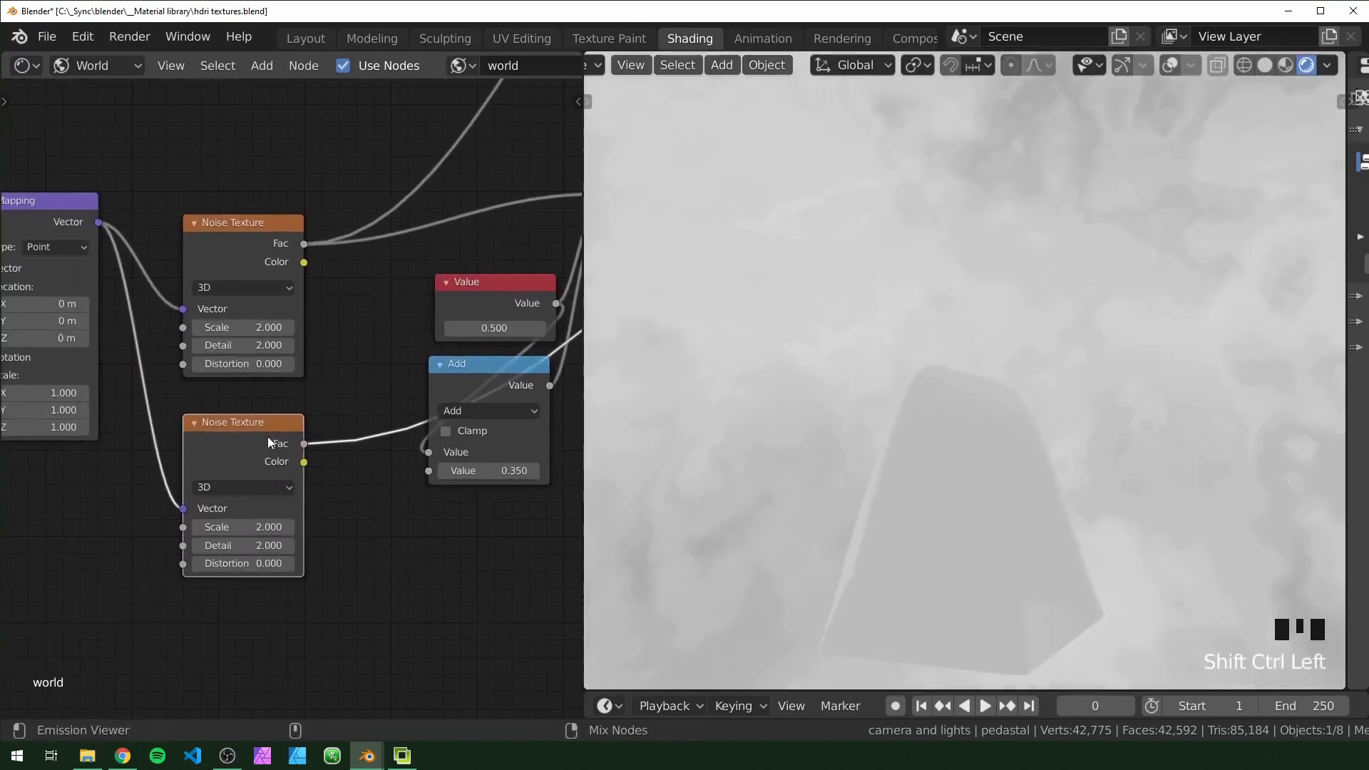
left_click(265, 429, "ctrl+shift")
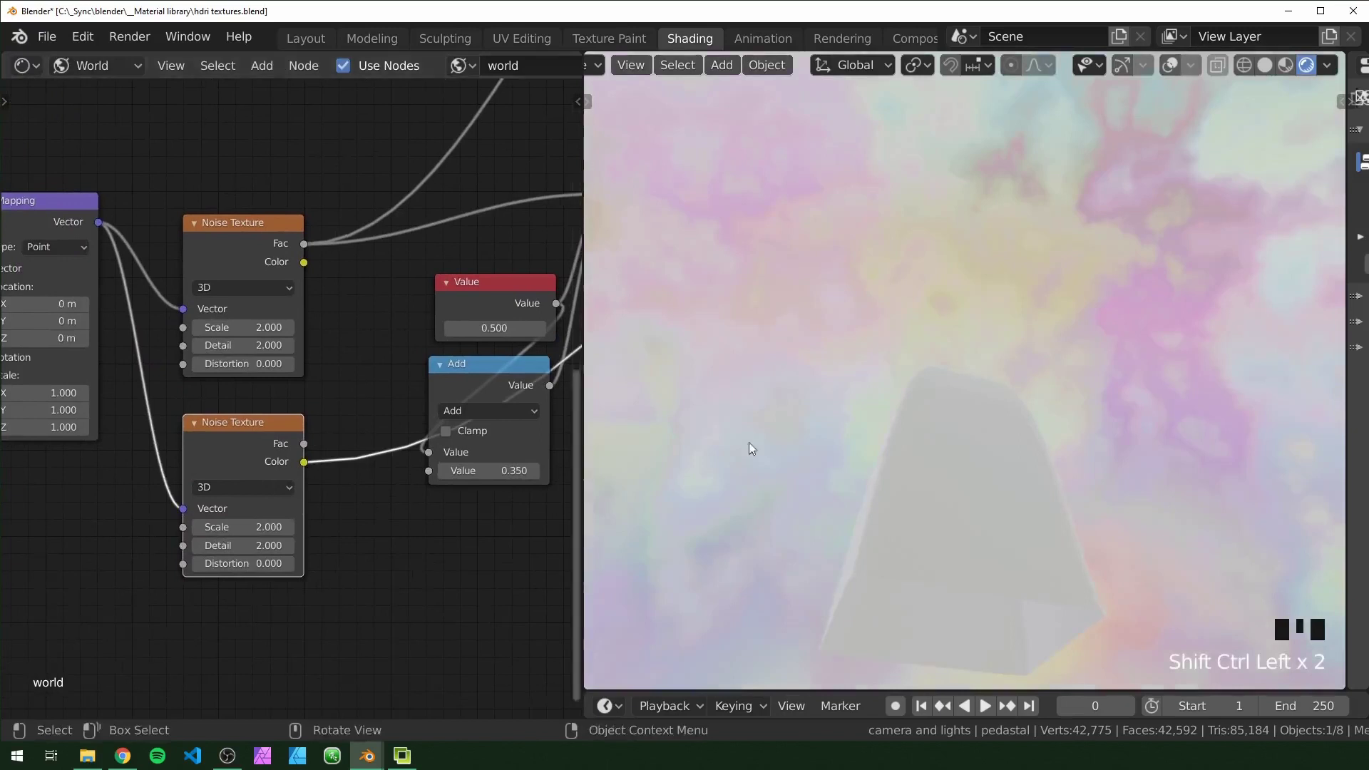
middle_click_drag(748, 442, 960, 369)
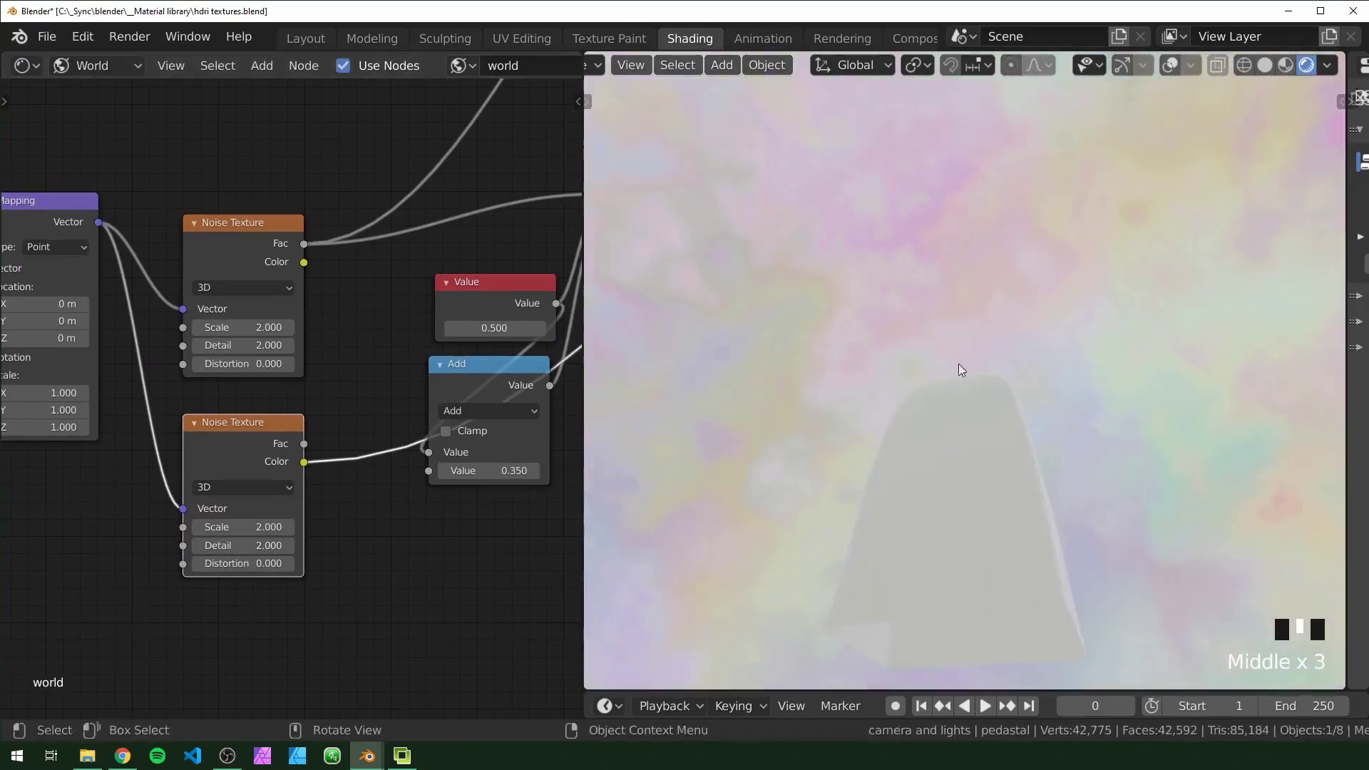
middle_click_drag(273, 401, 166, 394)
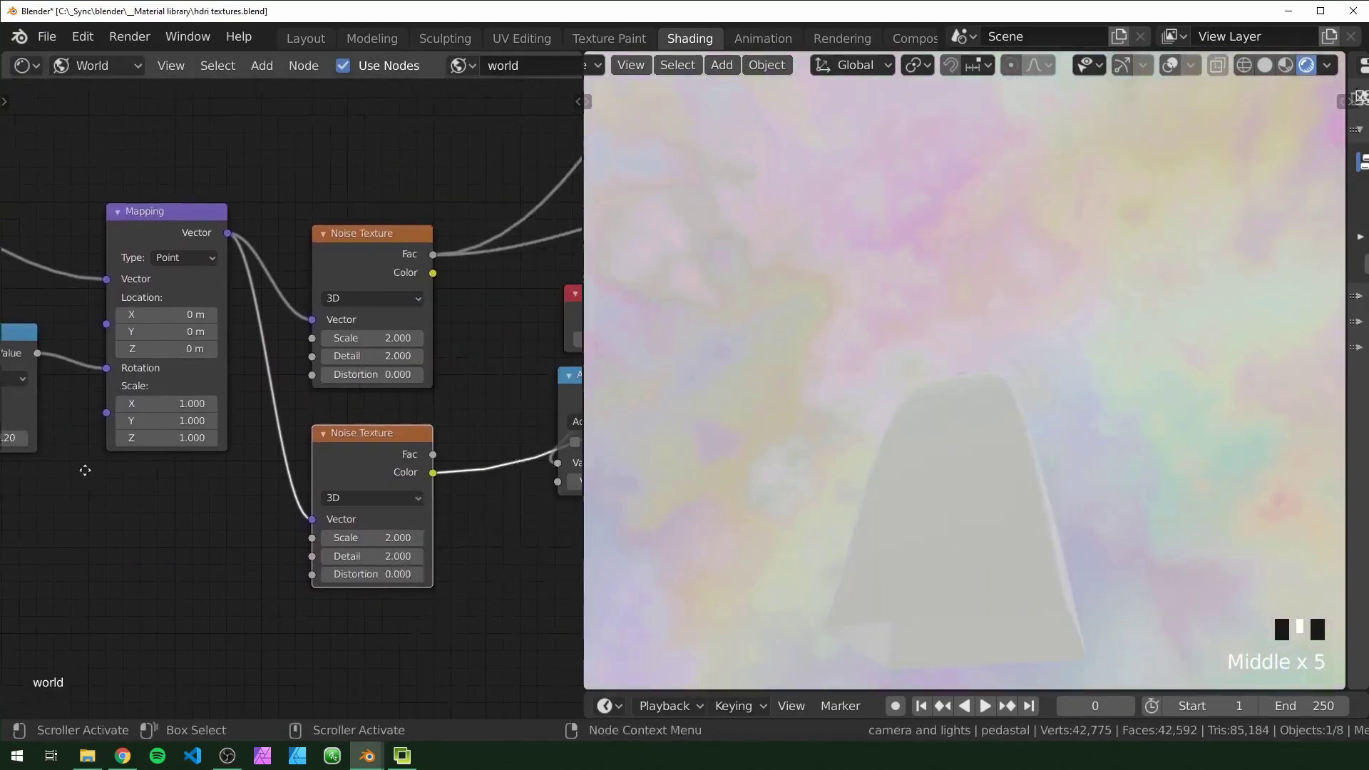
middle_click_drag(400, 400, 86, 406)
middle_click_drag(104, 460, 182, 467)
Step: Set the new Noise Texture copy's Scale to 1
mouse_move(146, 543)
left_mouse_down()
mouse_move(299, 543)
mouse_move(99, 544)
mouse_move(153, 543)
left_mouse_up()
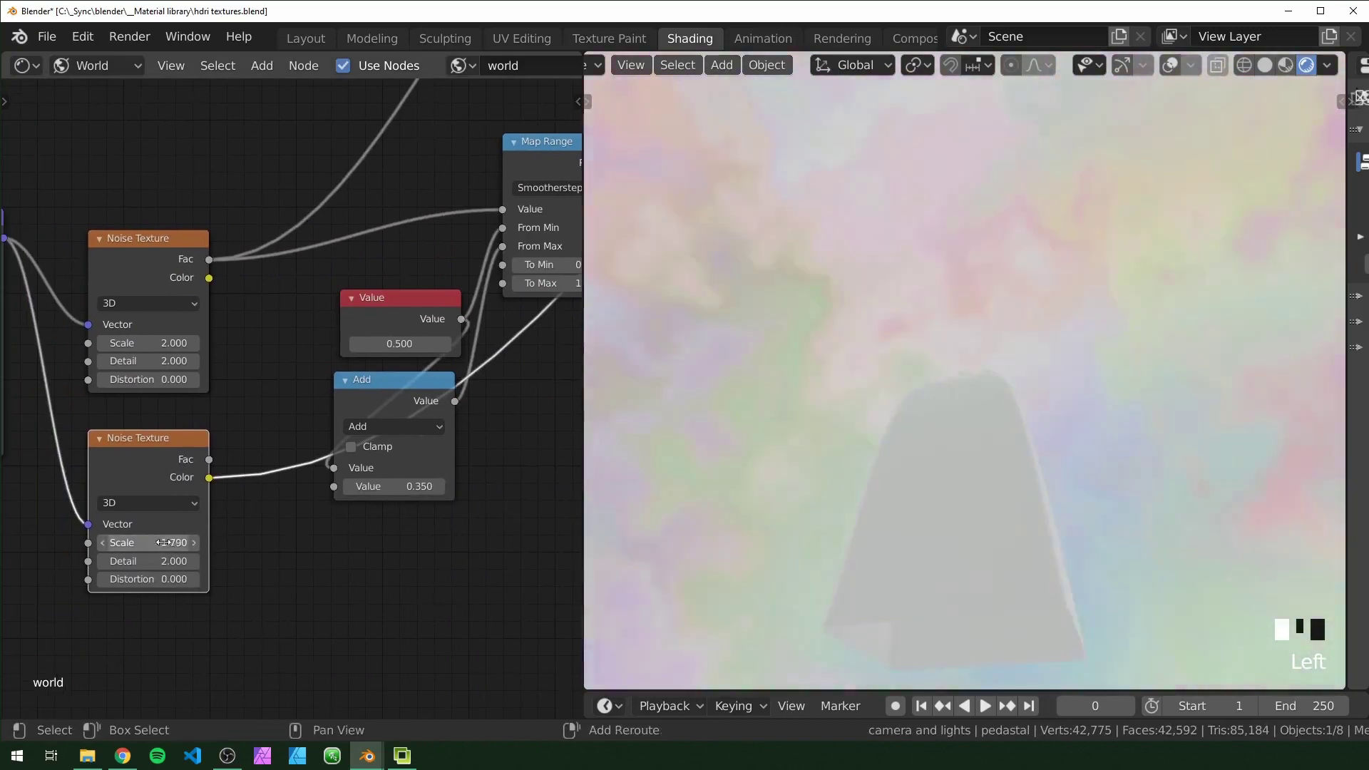
left_click(153, 547)
type("1")
key("Return")
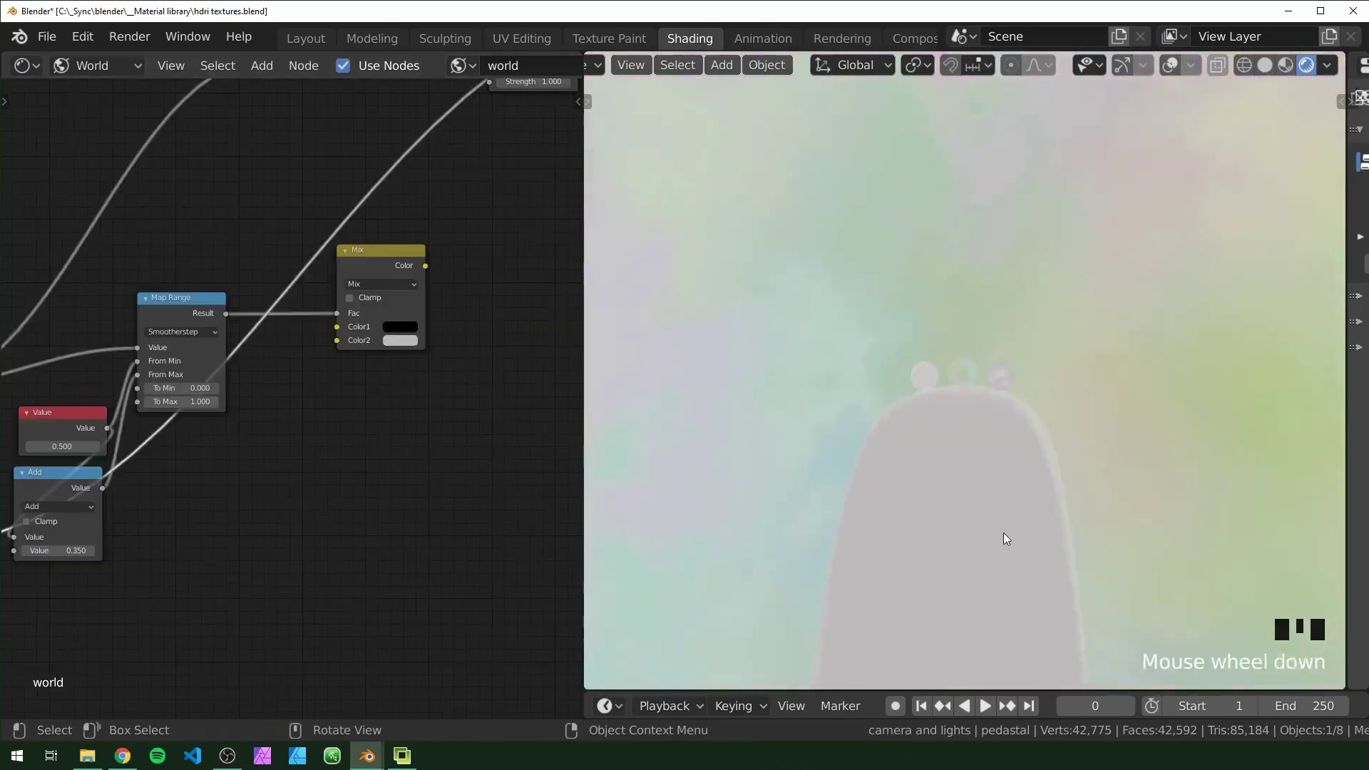
Step: Connect the new Noise Texture copy's Color output to the Mix node's Color2 and preview the Mix result on the background
scroll(1005, 538, "up", 5)
middle_click_drag(269, 514, 553, 437)
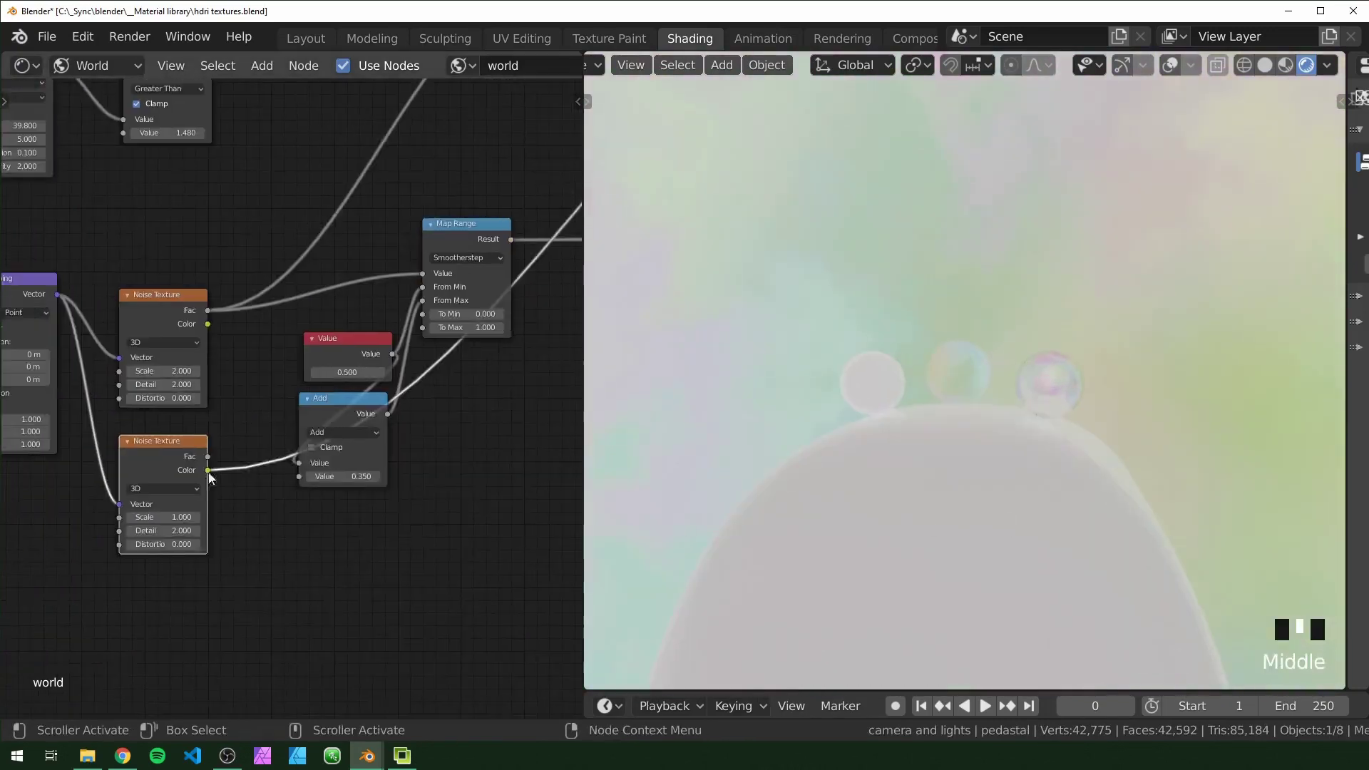
middle_click_drag(199, 512, 172, 531)
scroll(172, 531, "down", 2)
left_click_drag(157, 488, 515, 313)
middle_click_drag(529, 351, 202, 486)
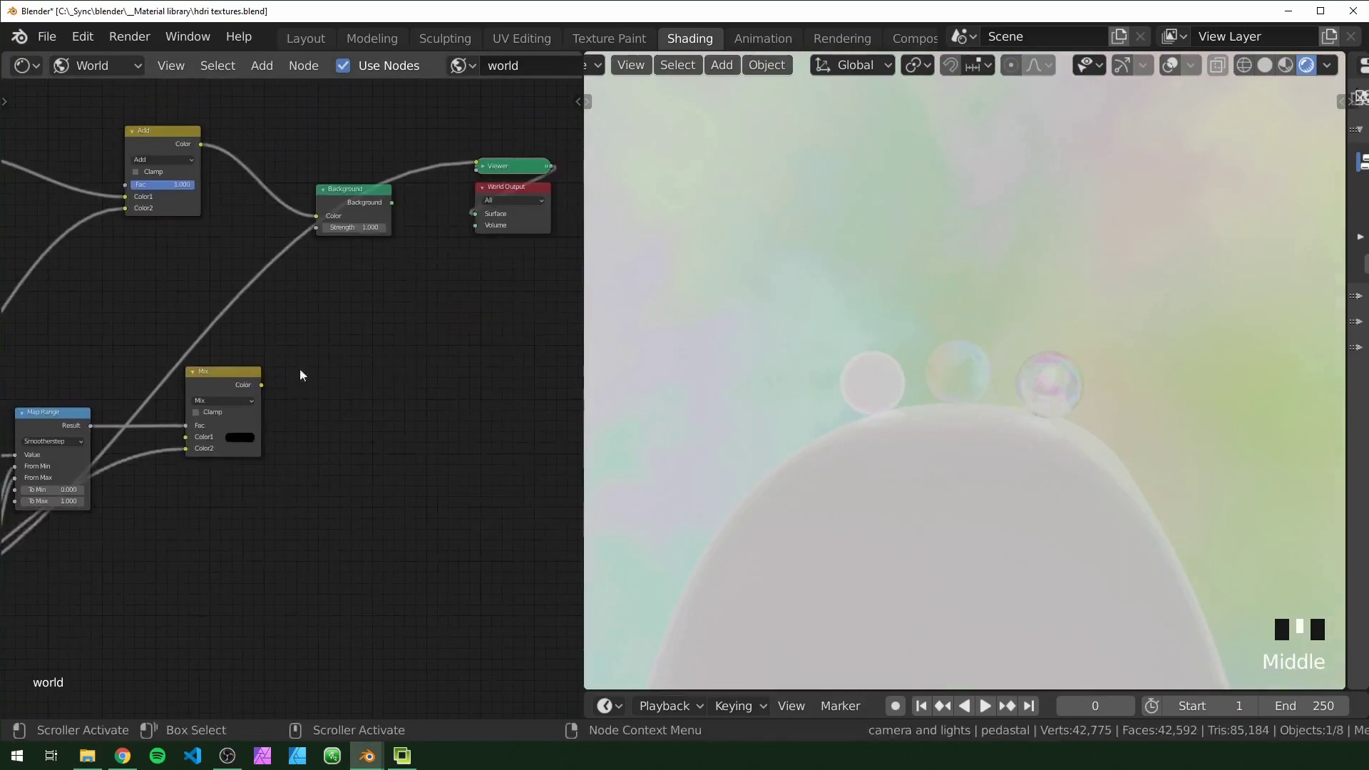
left_click(248, 374, "ctrl+shift")
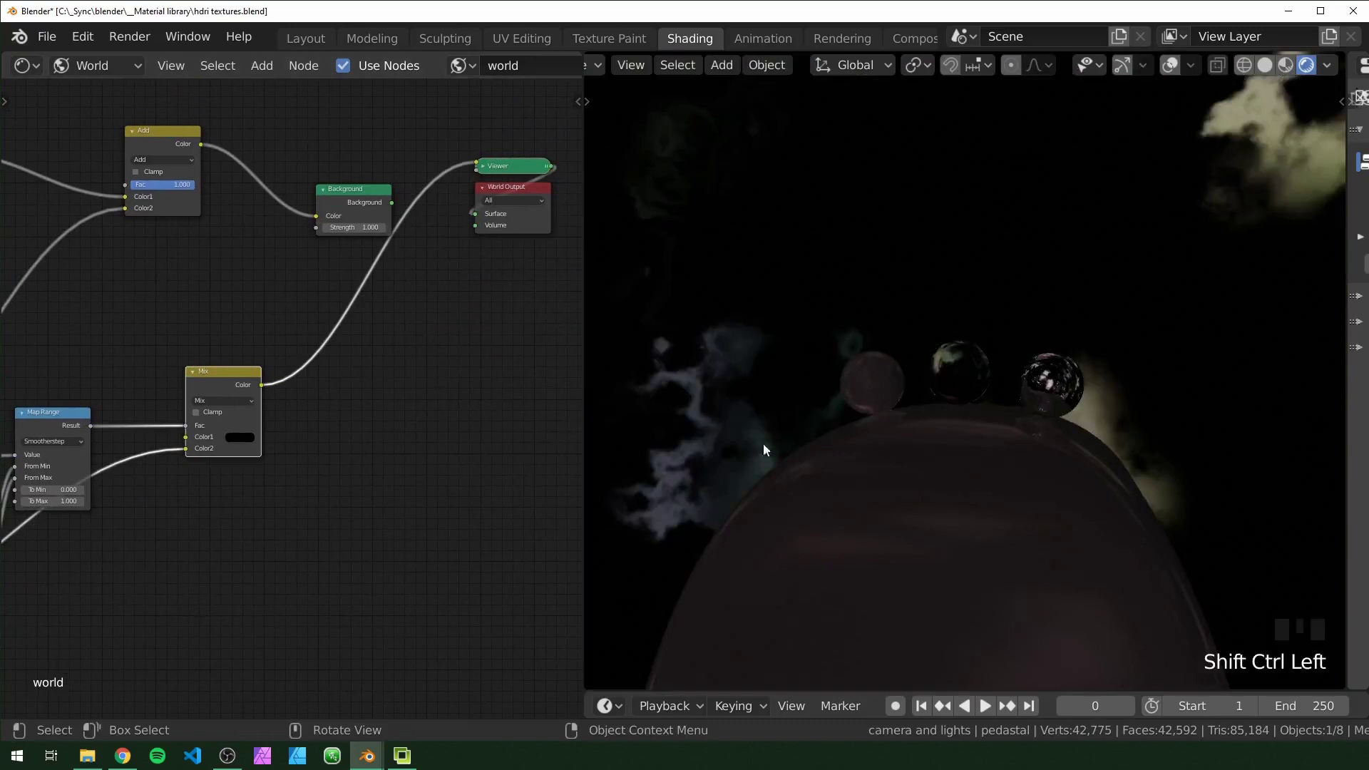
Step: Set the Scale of the Noise Texture that colours the nebula to 3.93
scroll(763, 444, "up", 3)
middle_click_drag(986, 409, 981, 335)
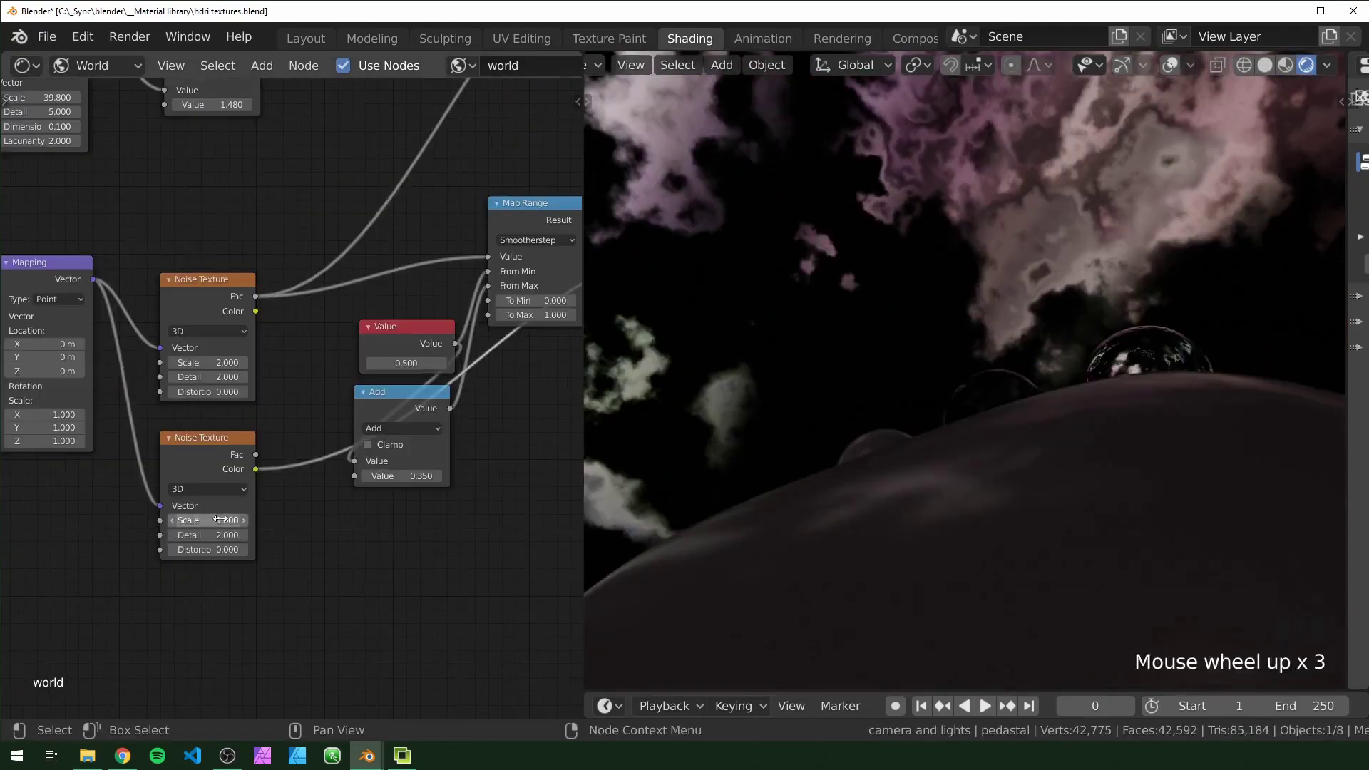
left_click(207, 519, "shift")
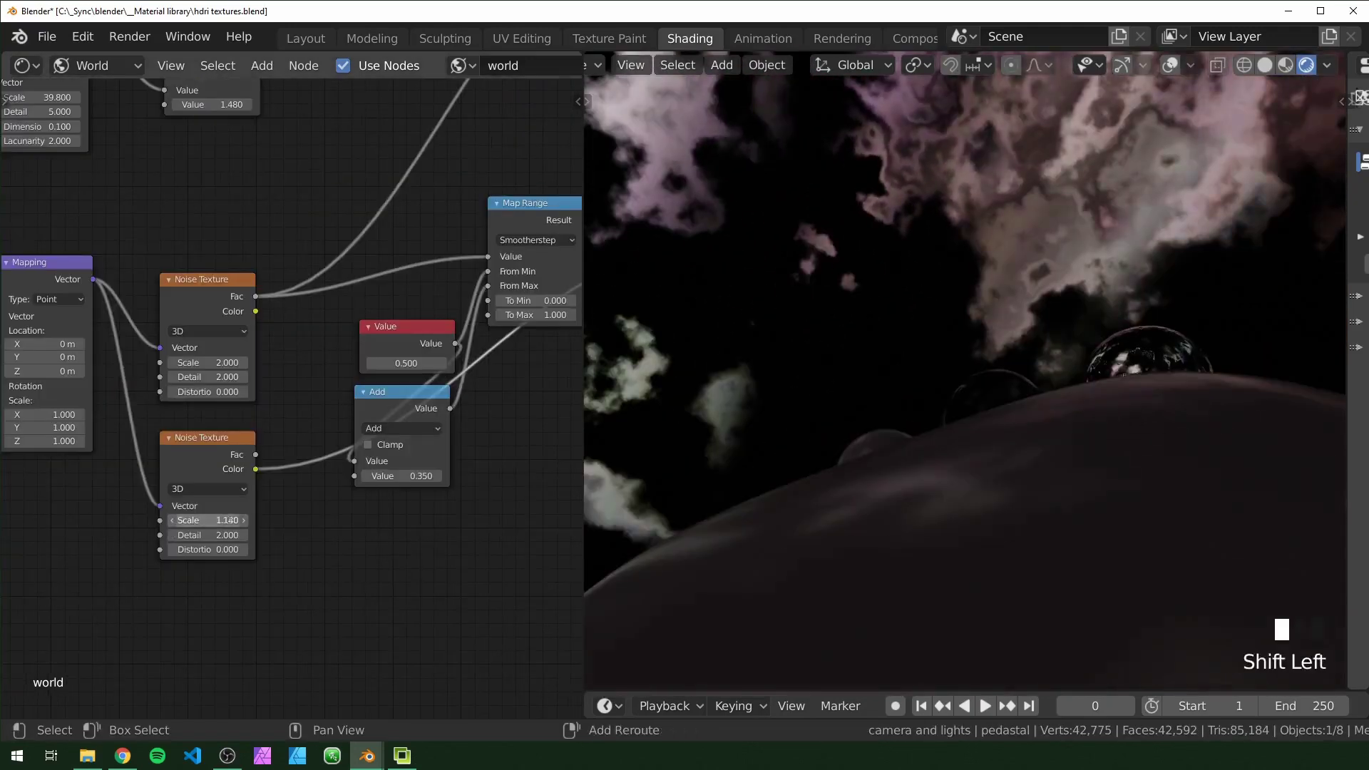
left_click_drag(207, 520, 264, 520, "shift")
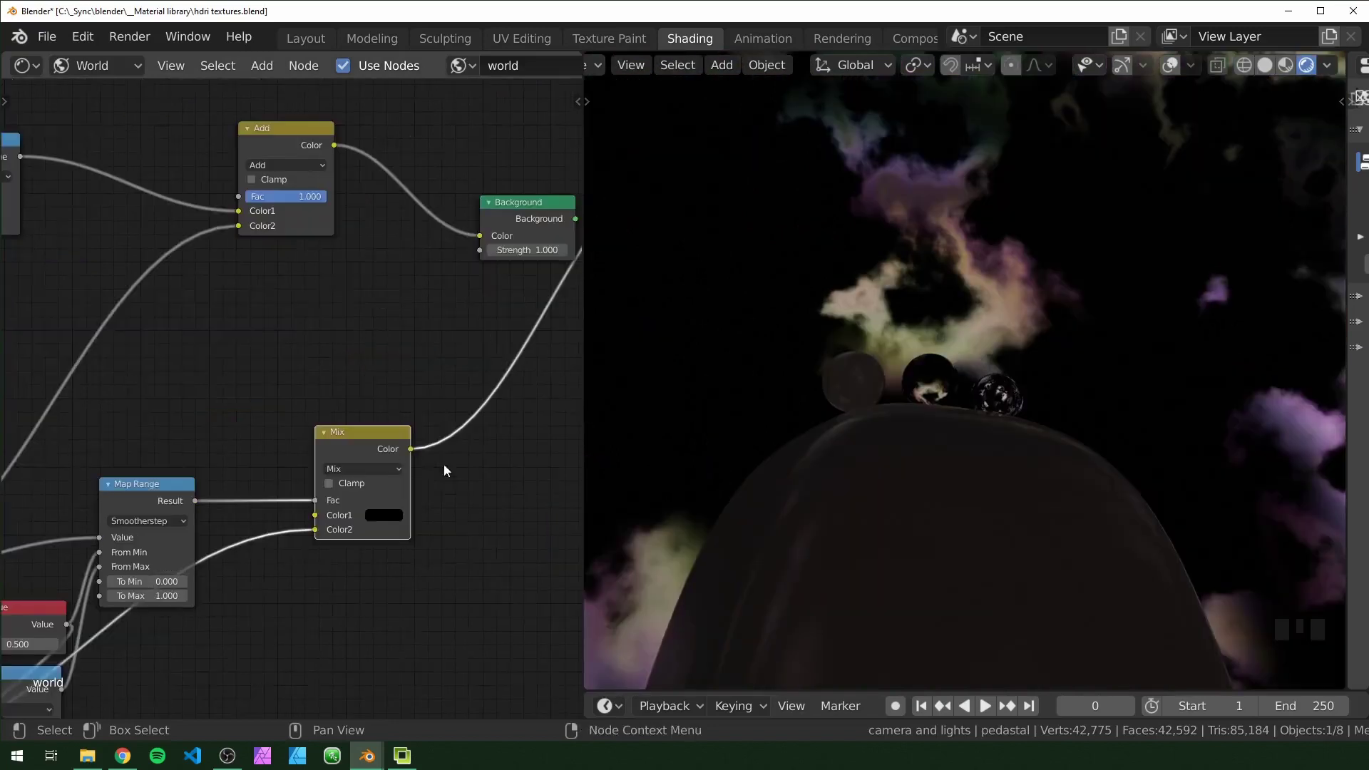
Step: Connect the nebula Mix node's Color to the colour Add node's Color2 and route the Background node to the World Output
left_click_drag(411, 449, 239, 226)
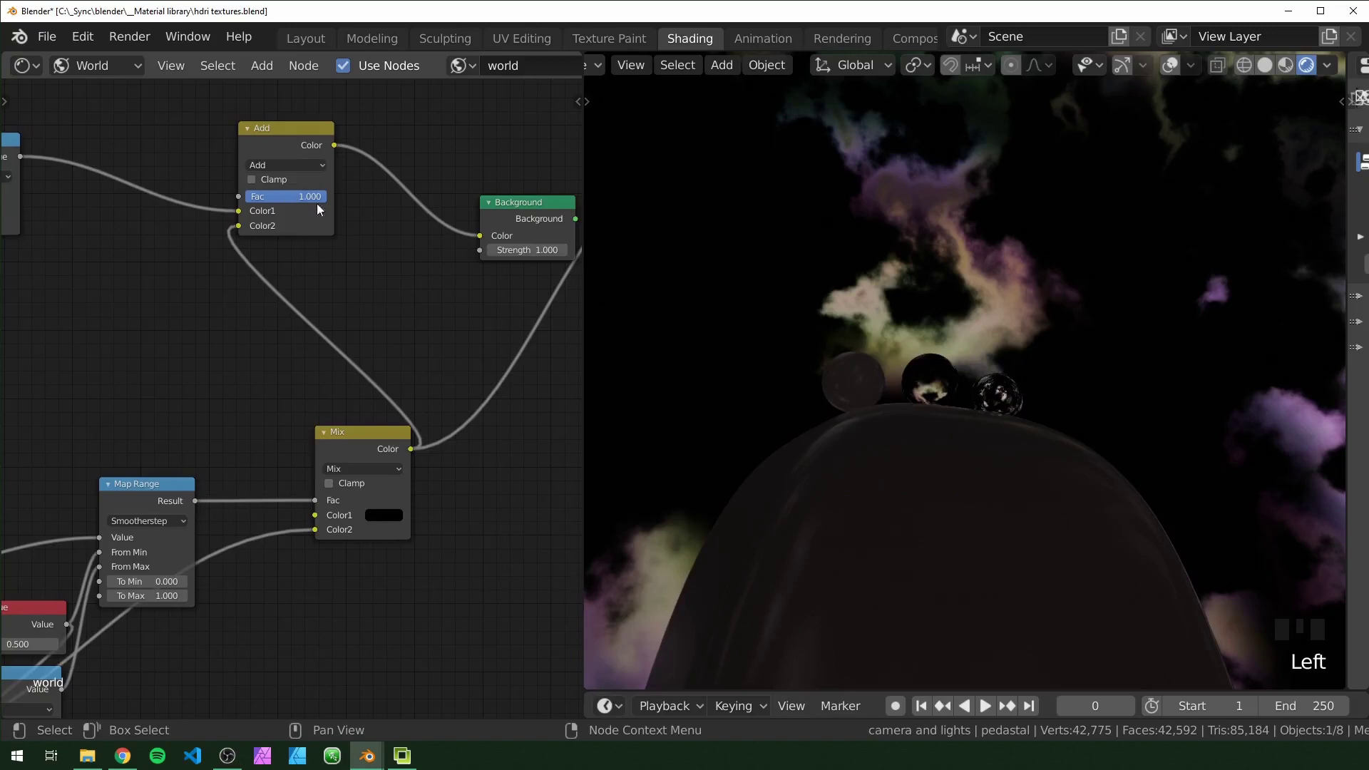
middle_click_drag(440, 357, 268, 369)
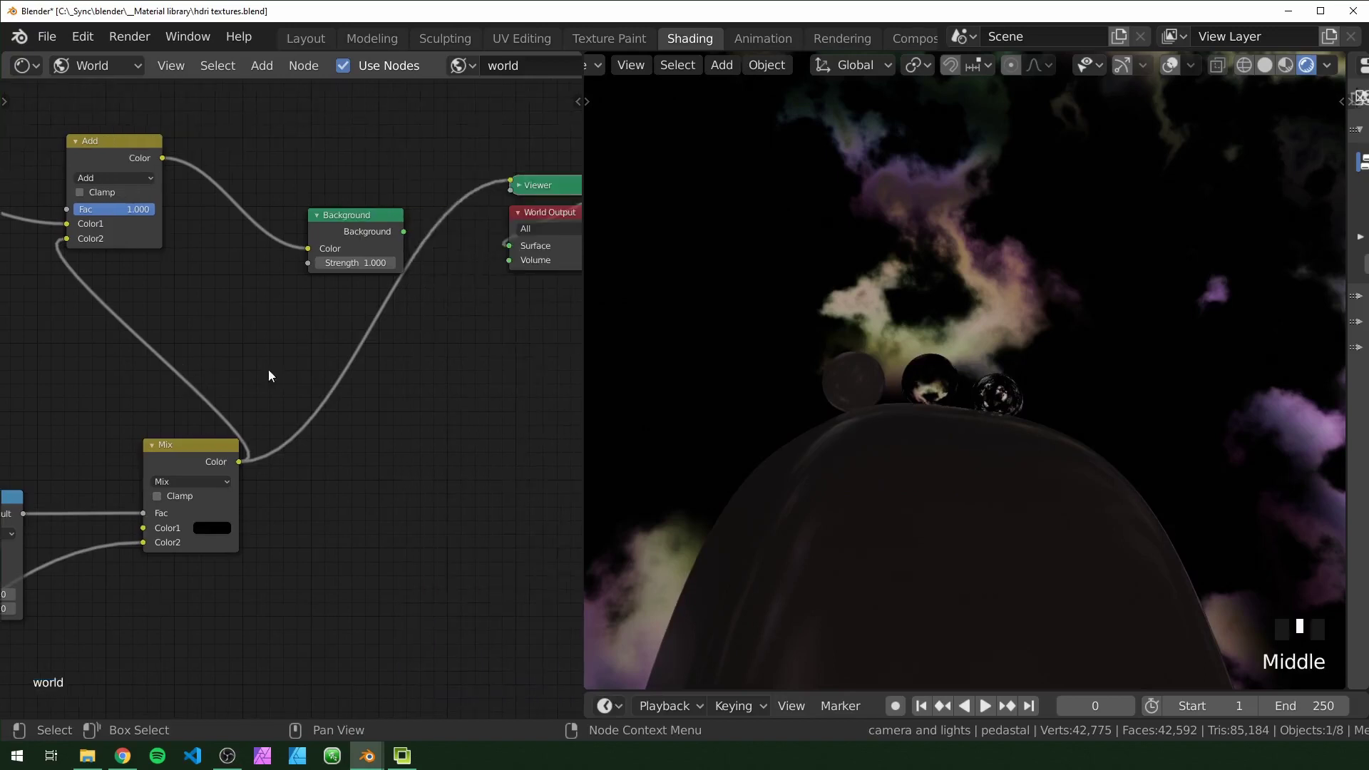
left_click(365, 216, "ctrl+shift")
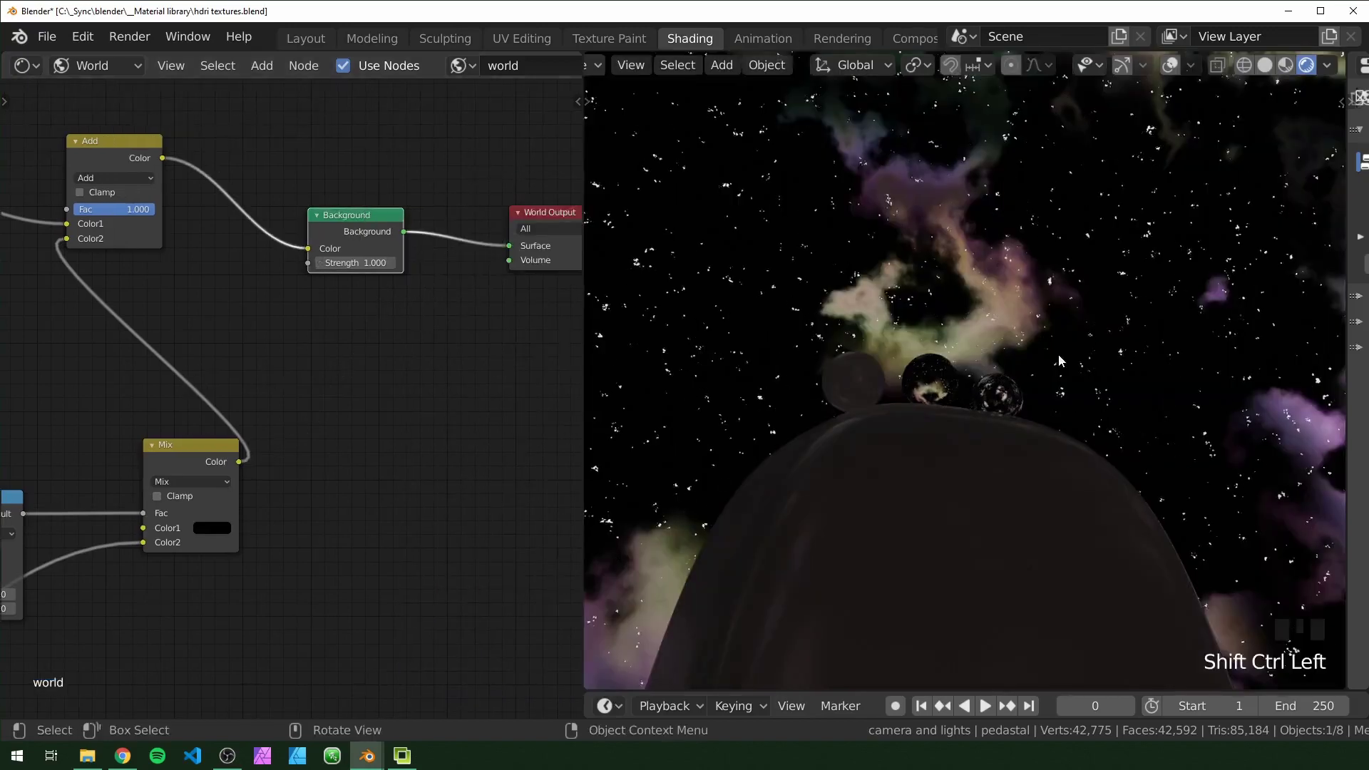
middle_click_drag(1058, 354, 1036, 359)
middle_click_drag(1012, 352, 882, 362)
Step: Set the second value of the Add node feeding Map Range's From Max to 0.62 and try adjusting the Value node
middle_click_drag(273, 512, 199, 197)
scroll(314, 399, "up", 3)
middle_click_drag(392, 469, 367, 478)
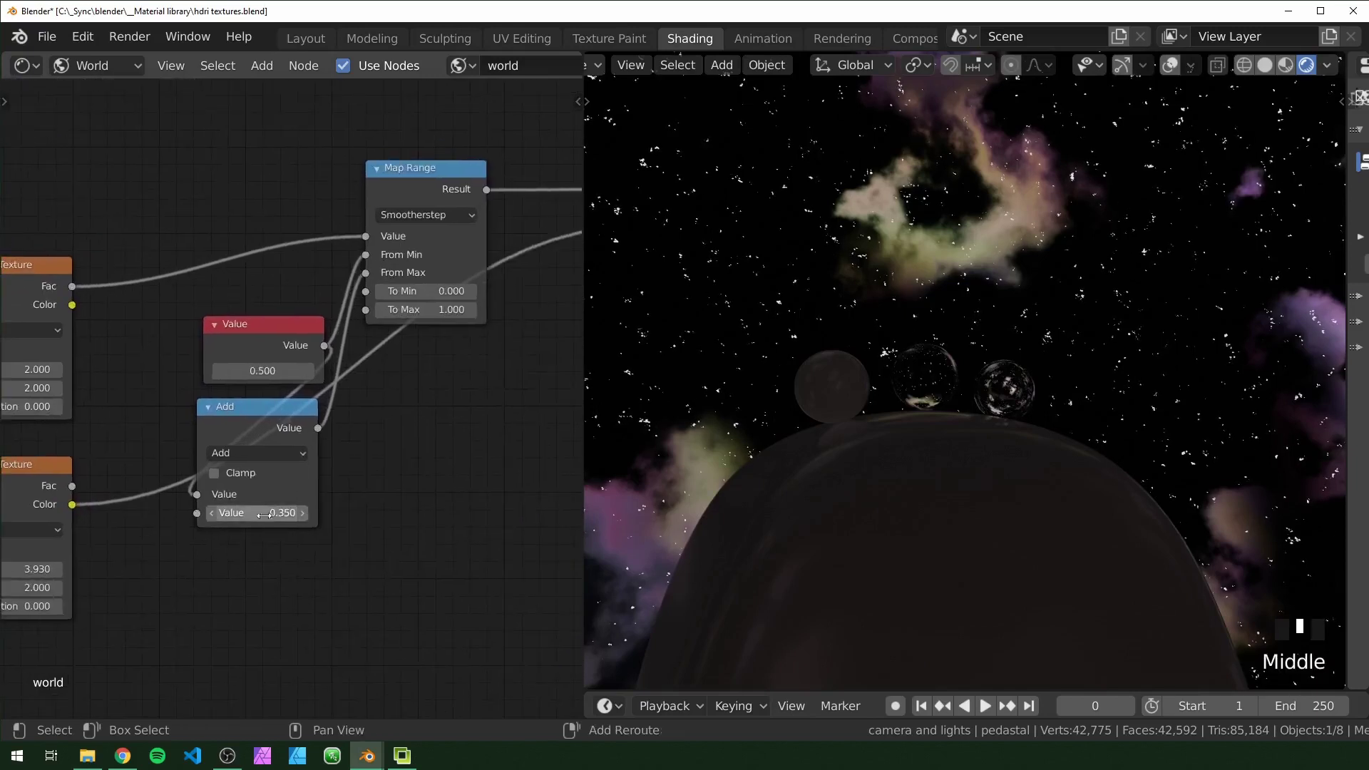
left_click_drag(257, 513, 304, 513, "shift")
mouse_move(286, 371)
left_mouse_down("shift")
mouse_move(229, 371)
mouse_move(272, 371)
left_mouse_up("shift")
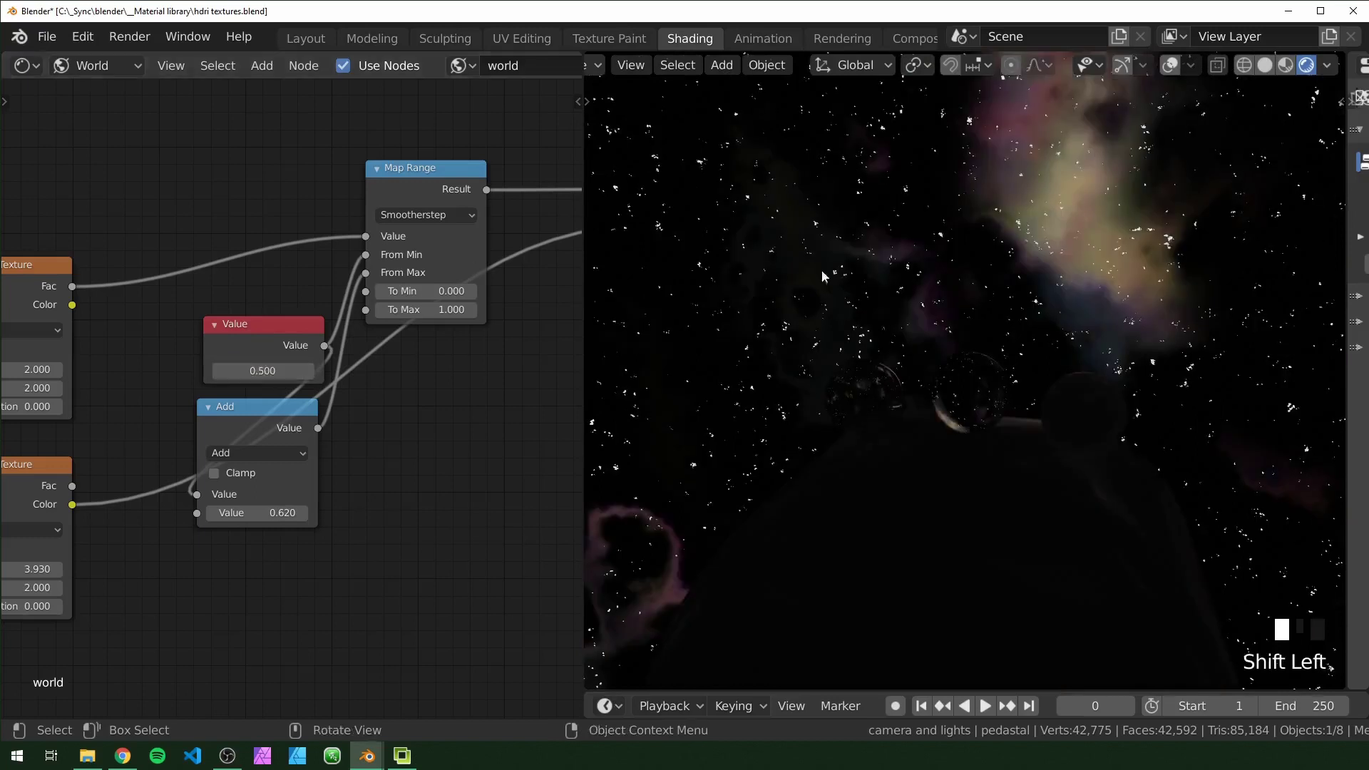
middle_click_drag(821, 269, 802, 369)
scroll(920, 313, "down", 4)
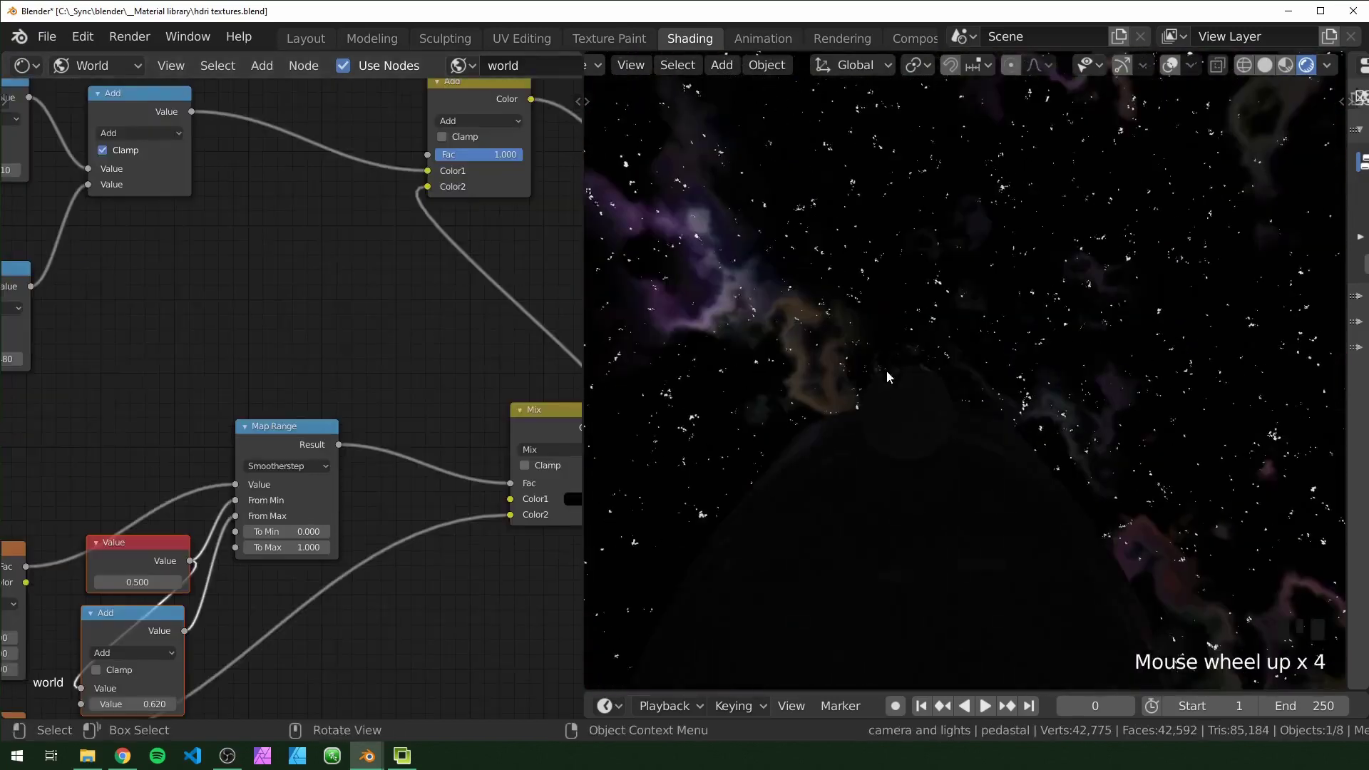
middle_click_drag(887, 371, 842, 360)
Step: Insert a Math node set to Multiply between the stars' Add node and the colour Add node's Color1, with a second value of 316.3
left_click(294, 271)
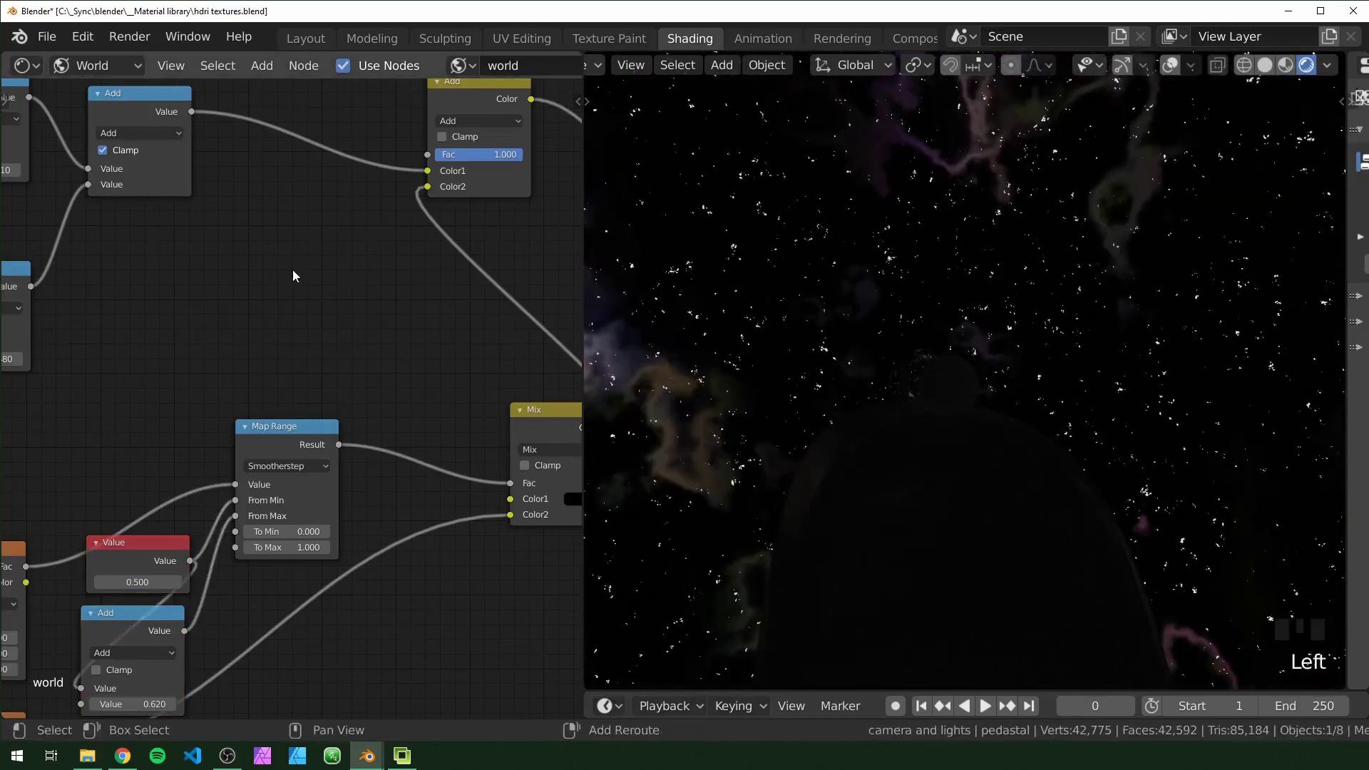
key("shift+a")
type("math")
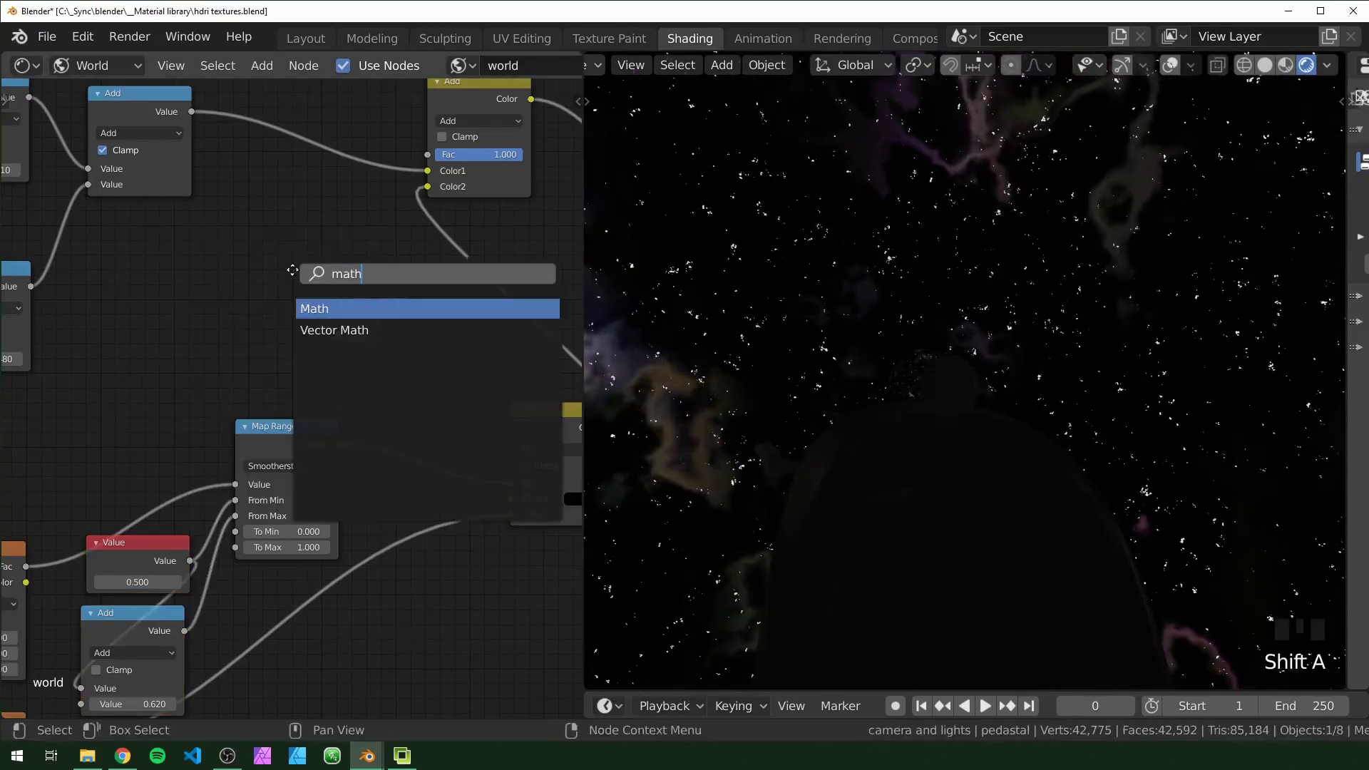
key("Return")
left_click(304, 276)
left_click(360, 310)
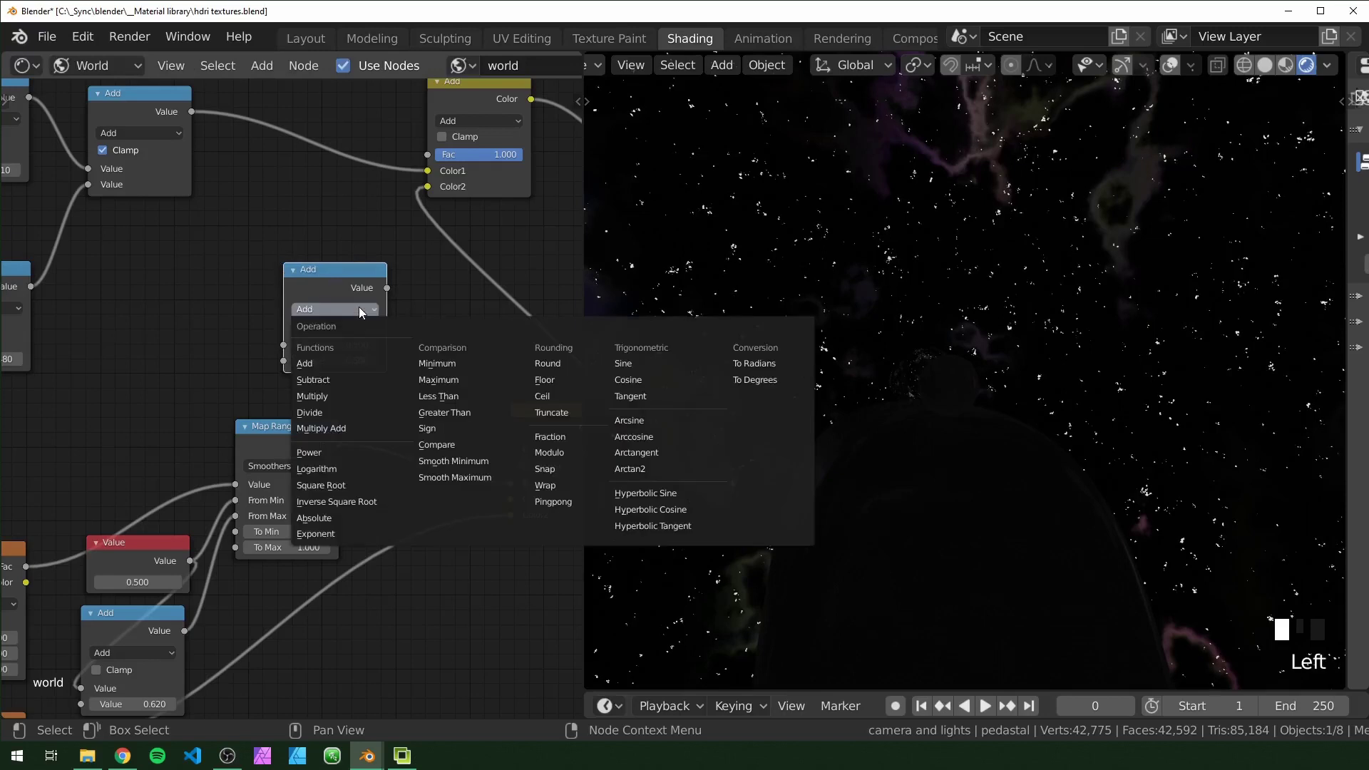
left_click(341, 396)
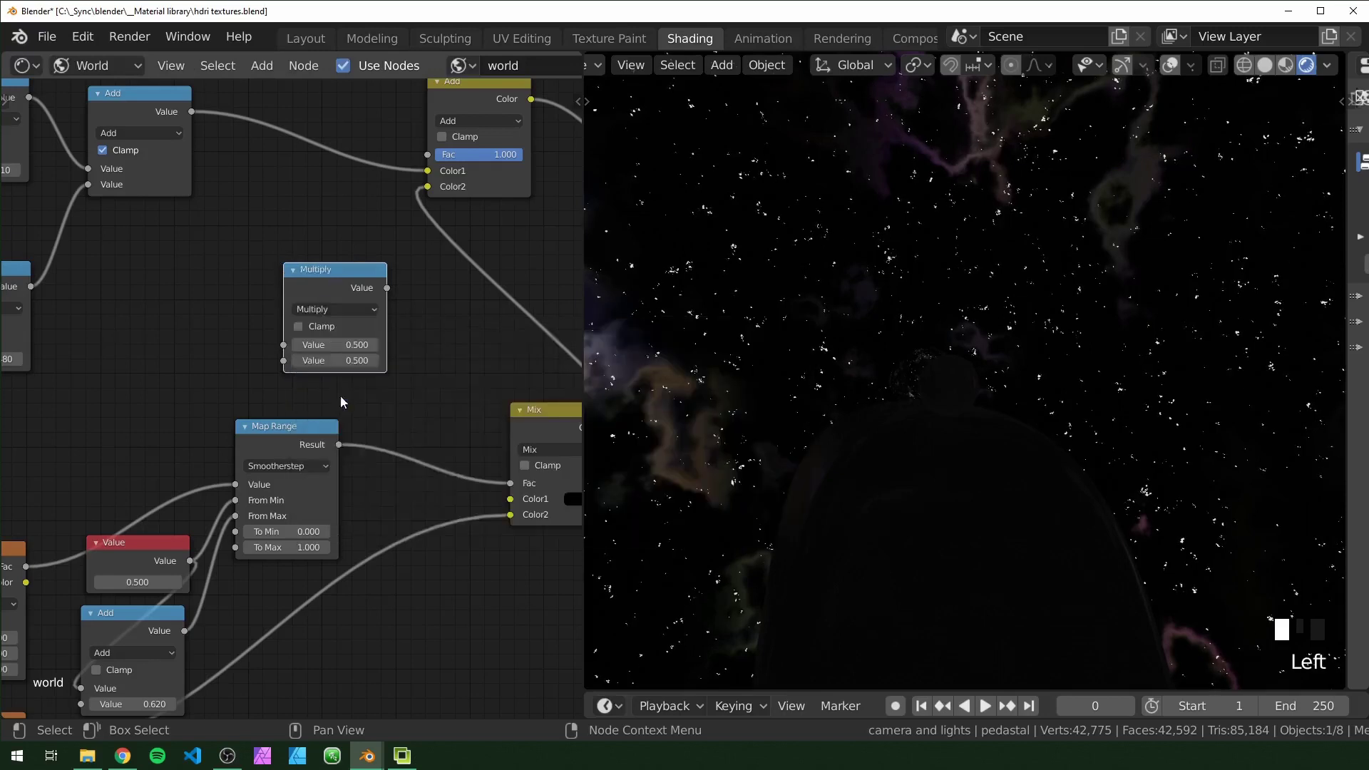
left_click_drag(314, 275, 287, 109)
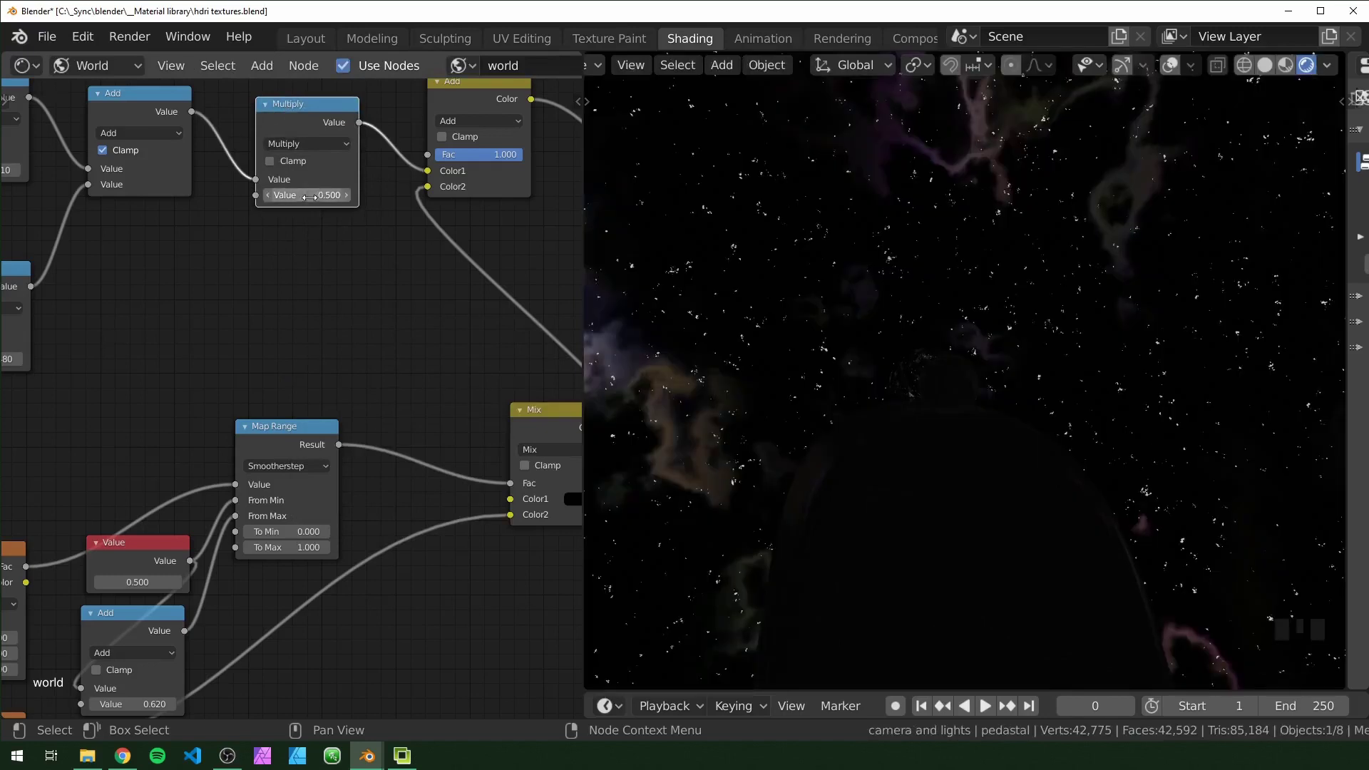
left_click_drag(327, 195, 457, 195)
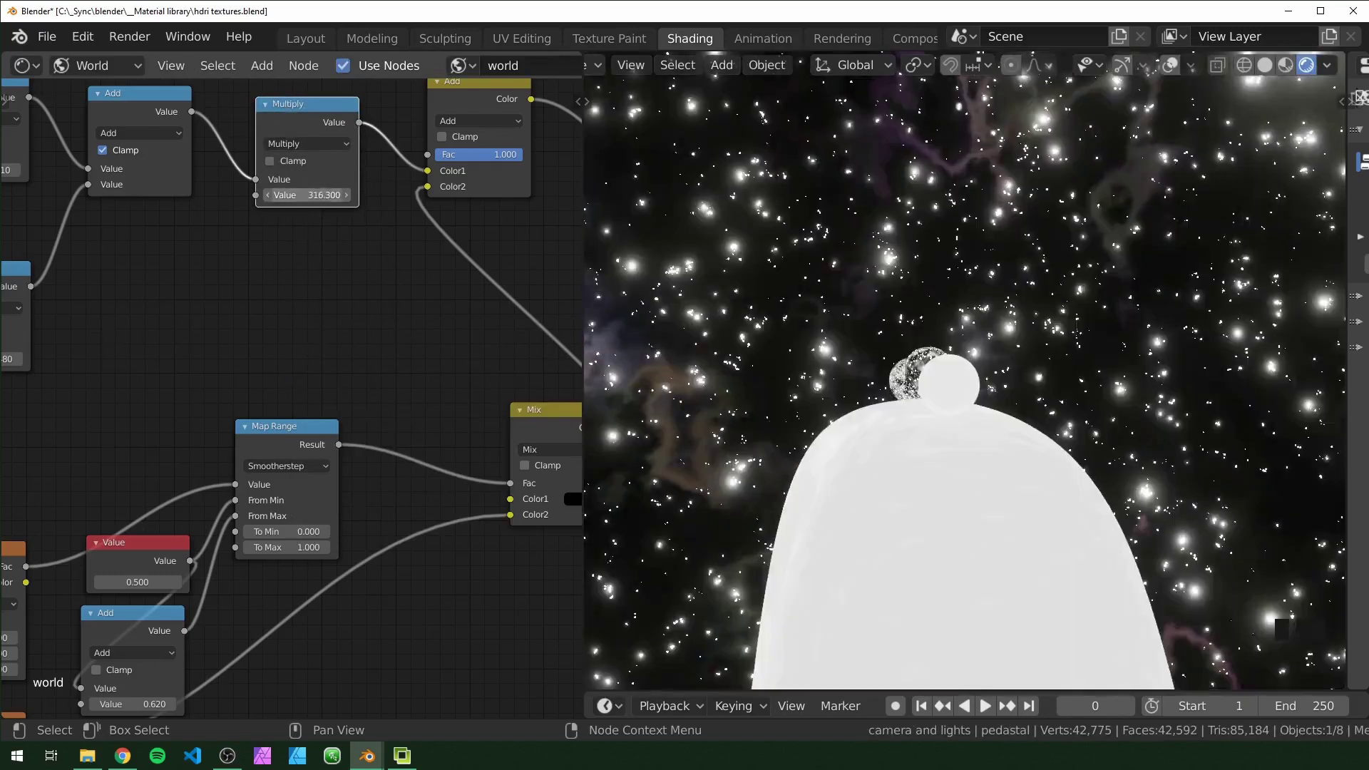
Step: Set the second value of the Multiply node that brightens the stars to 7.4
scroll(948, 402, "up", 4)
middle_click_drag(972, 406, 1130, 378)
scroll(1070, 389, "down", 4)
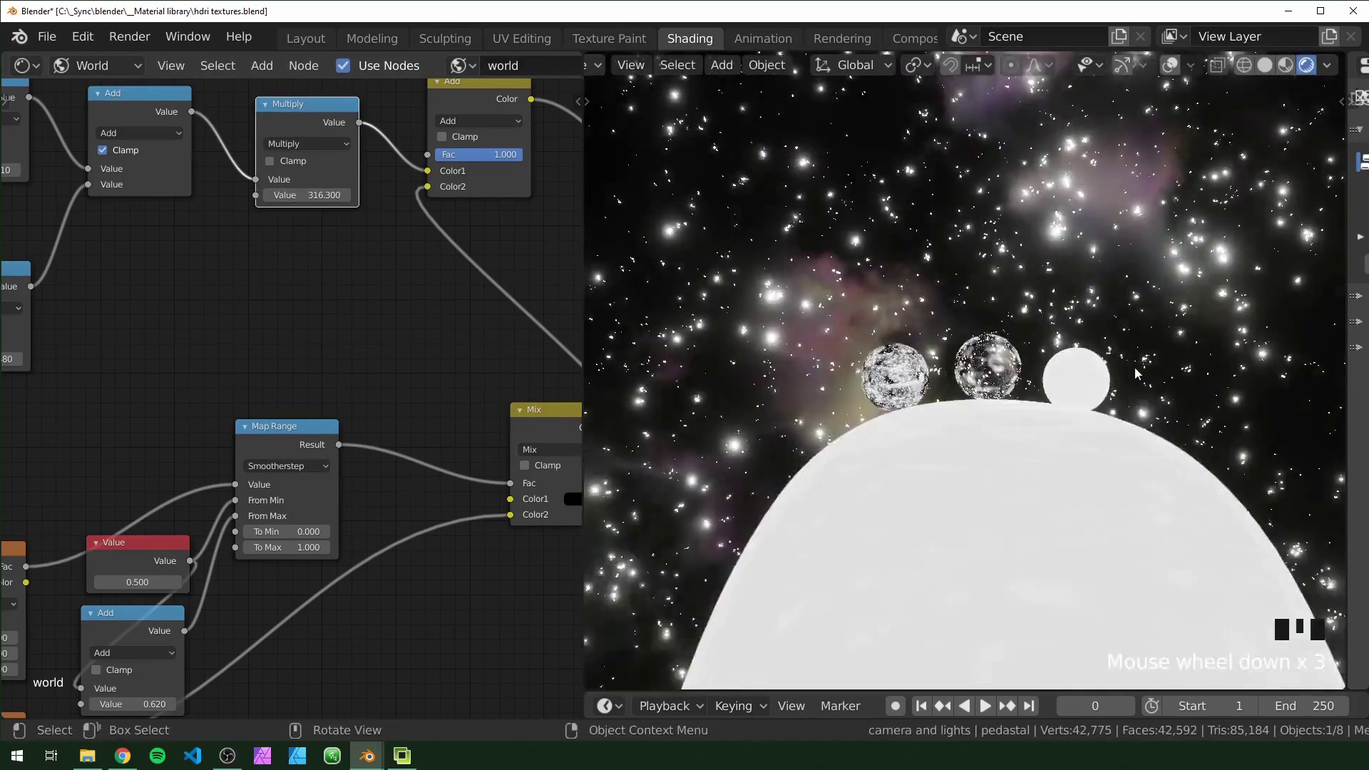
middle_click_drag(1027, 403, 995, 438)
scroll(947, 419, "up", 5)
left_click(303, 194)
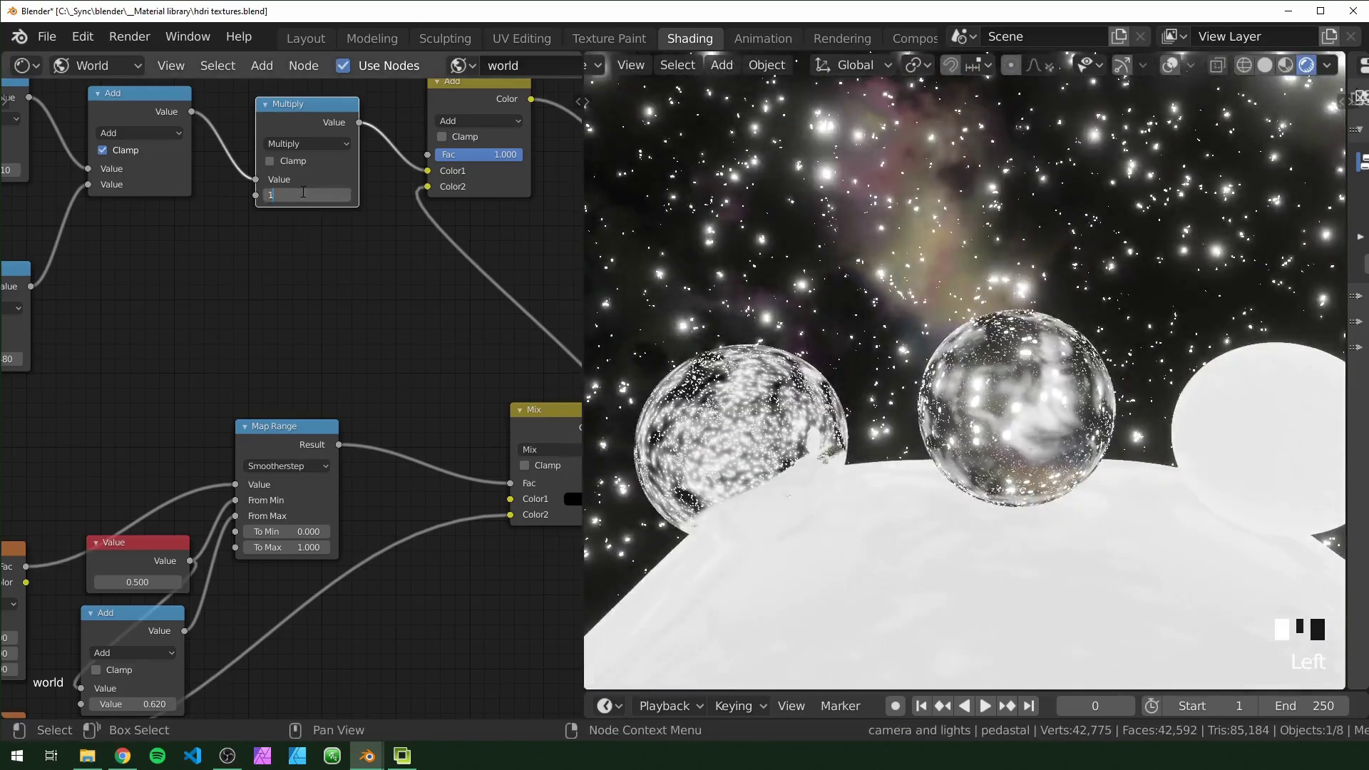
type("1")
key("Return")
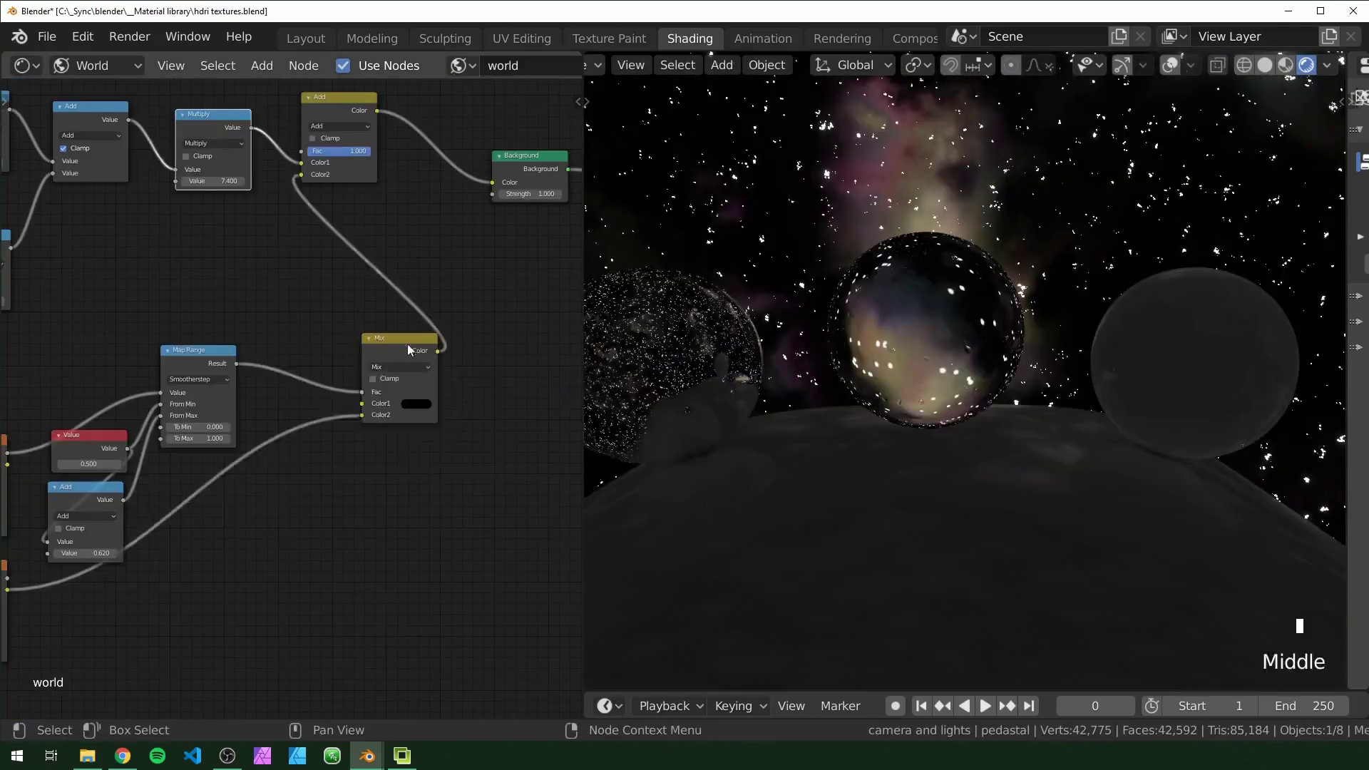
Step: Duplicate the stars' Multiply node and insert it between Map Range and the nebula Mix node's Fac, with a second value of 35.9
left_click_drag(408, 343, 465, 398)
left_click(283, 278)
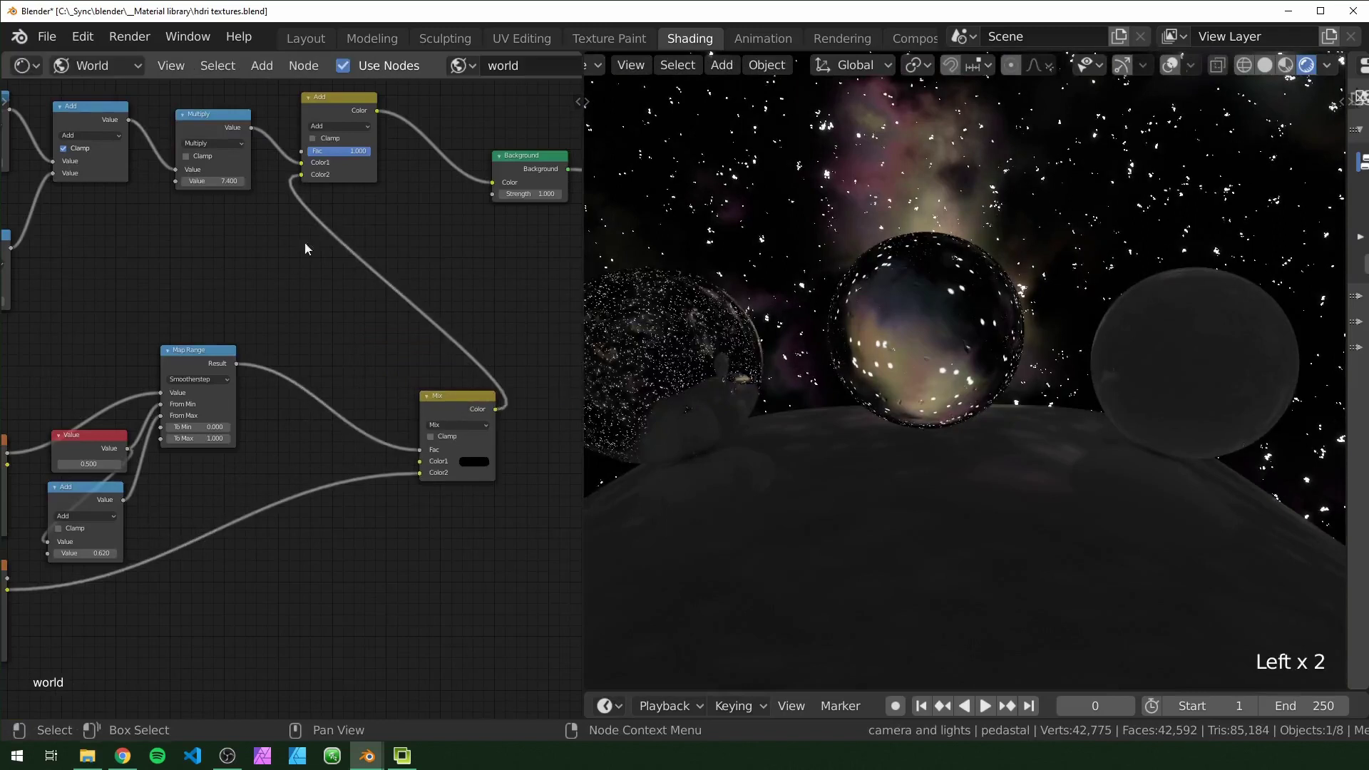
key("shift+d")
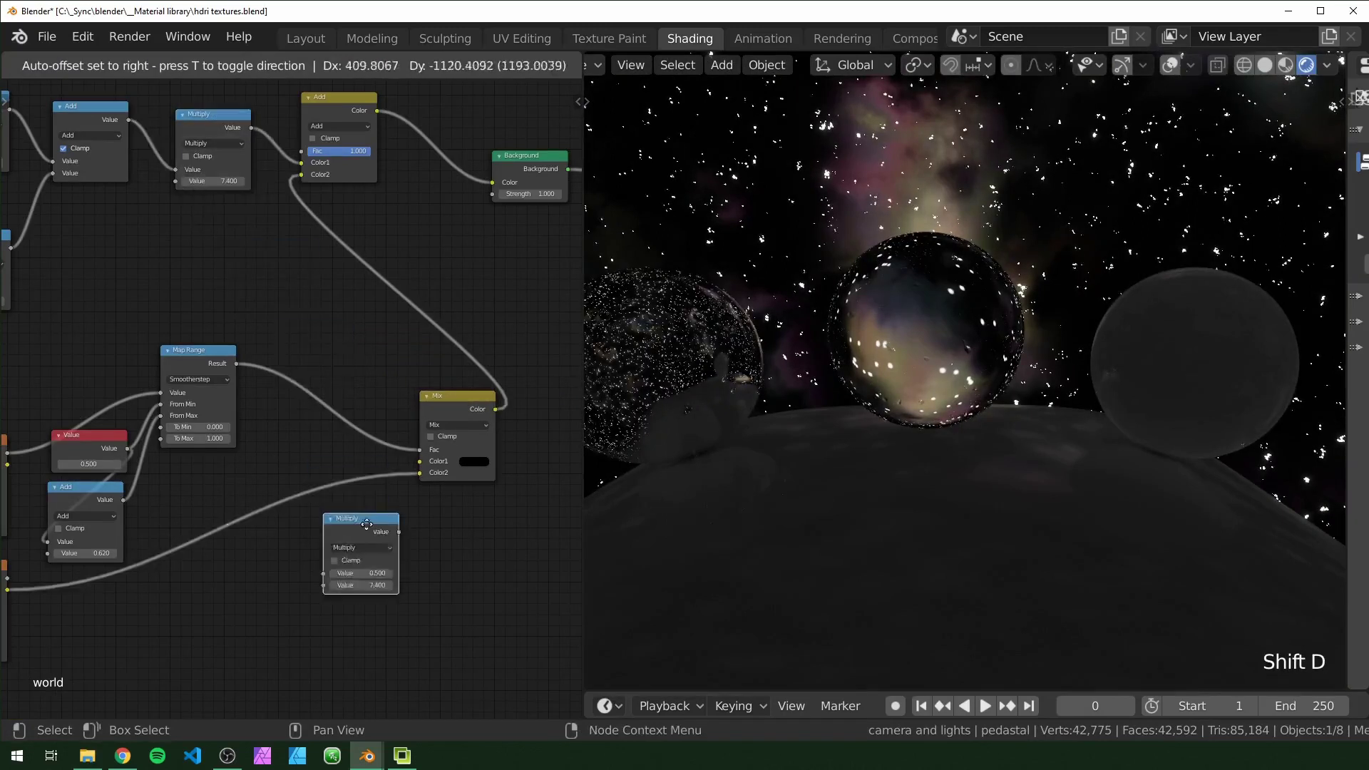
left_click(1030, 190)
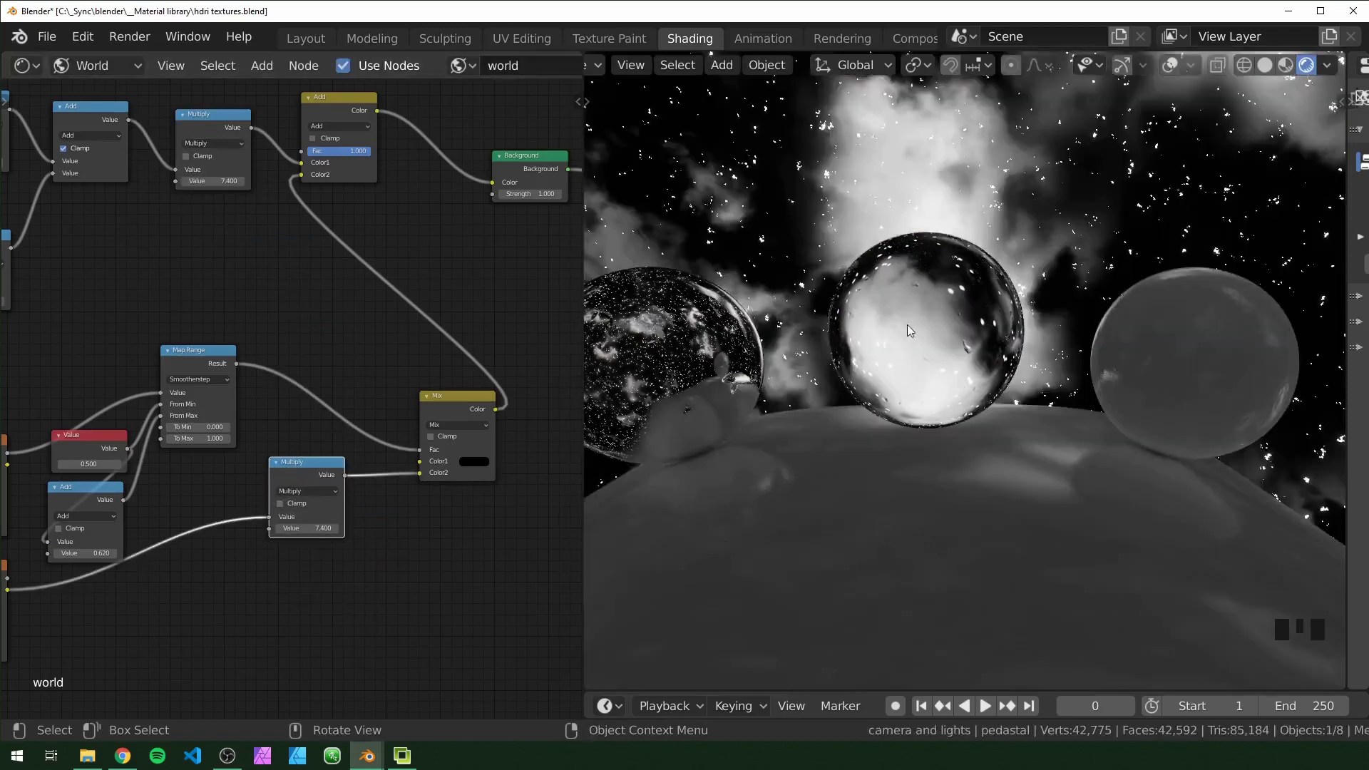
left_click_drag(323, 457, 343, 377, "alt")
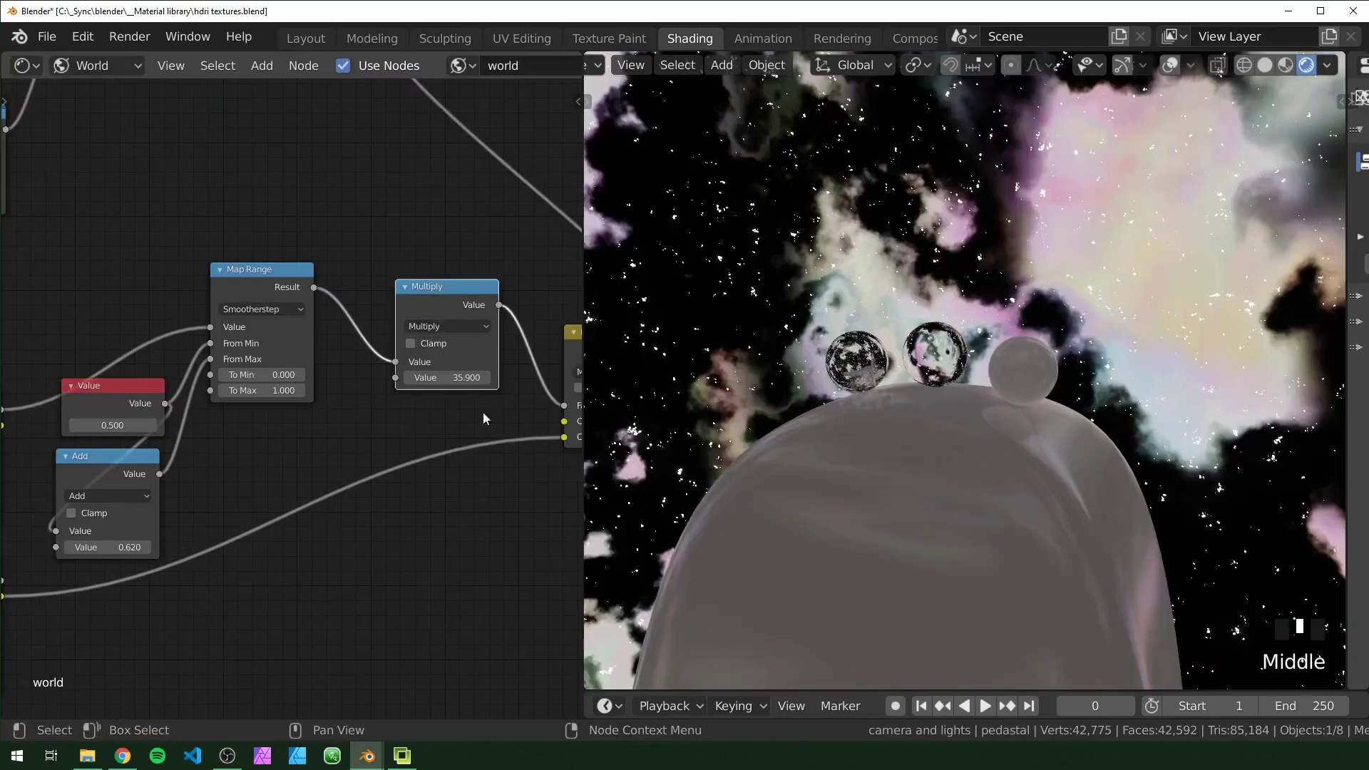
Step: Set the Value node feeding Map Range's From Min to 0.61
middle_click_drag(1084, 399, 1033, 382)
scroll(198, 568, "up", 1)
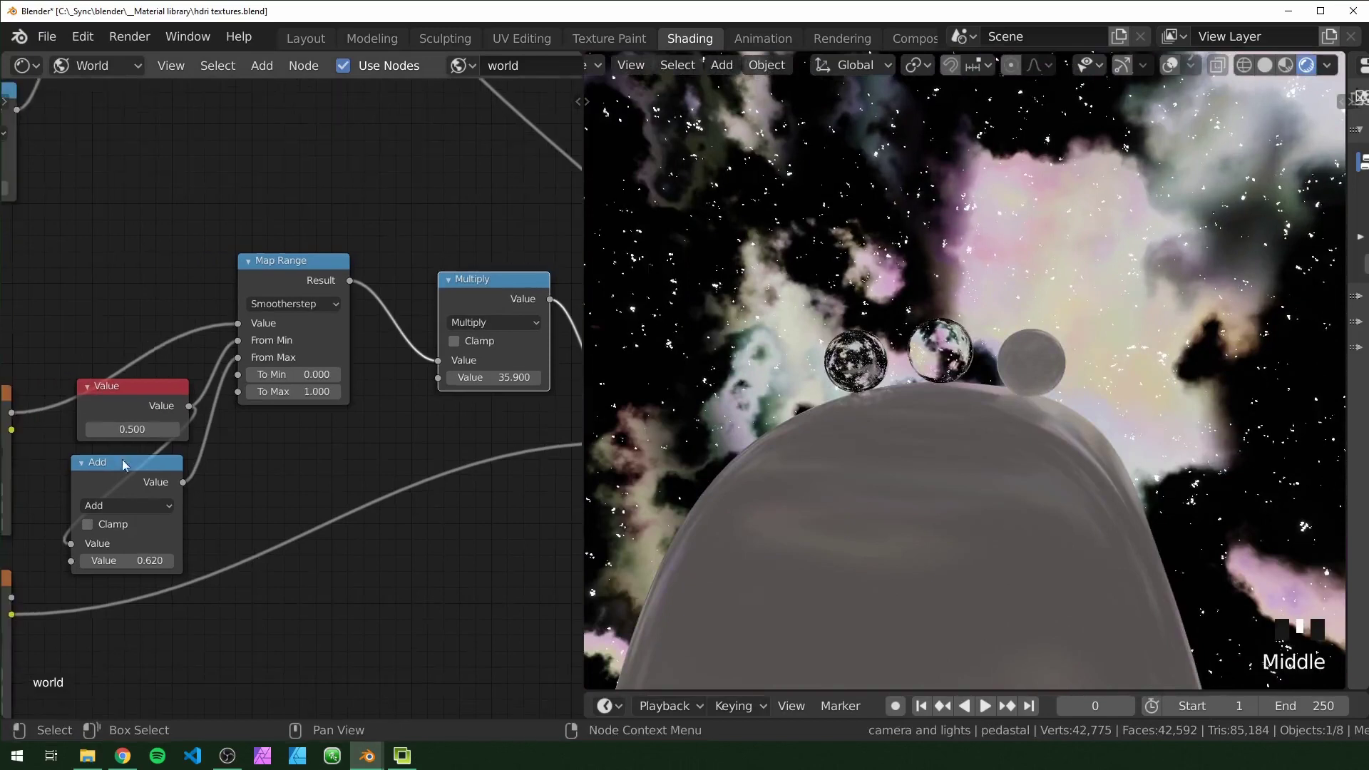
mouse_move(132, 428)
left_mouse_down("shift")
mouse_move(175, 428)
mouse_move(159, 428)
left_mouse_up("shift")
middle_click_drag(596, 367, 784, 403)
Step: Try a different second value on the Multiply node feeding the Mapping node's Rotation, and undo the change
middle_click_drag(385, 526, 554, 452)
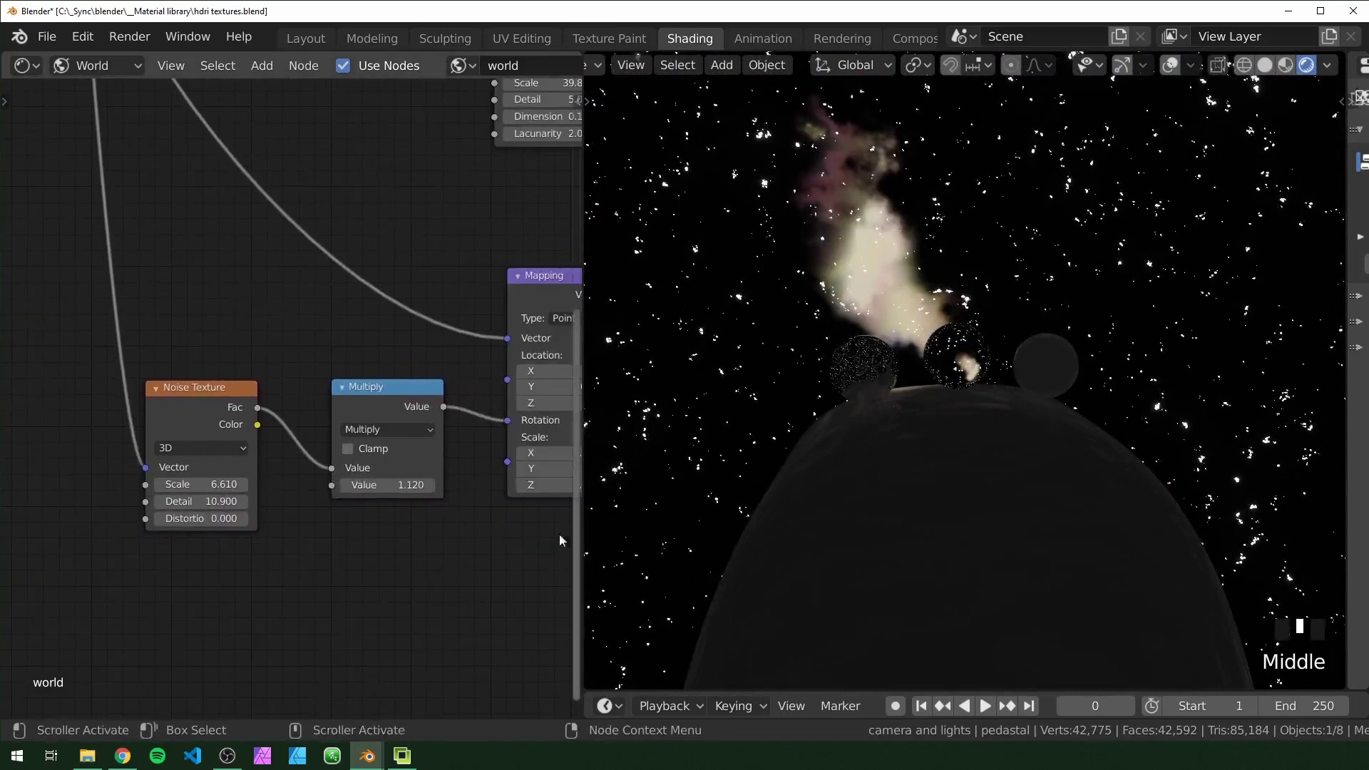
left_click_drag(388, 485, 517, 491, "shift")
left_click(402, 492)
key("ctrl+z")
key("ctrl+z")
key("ctrl+z")
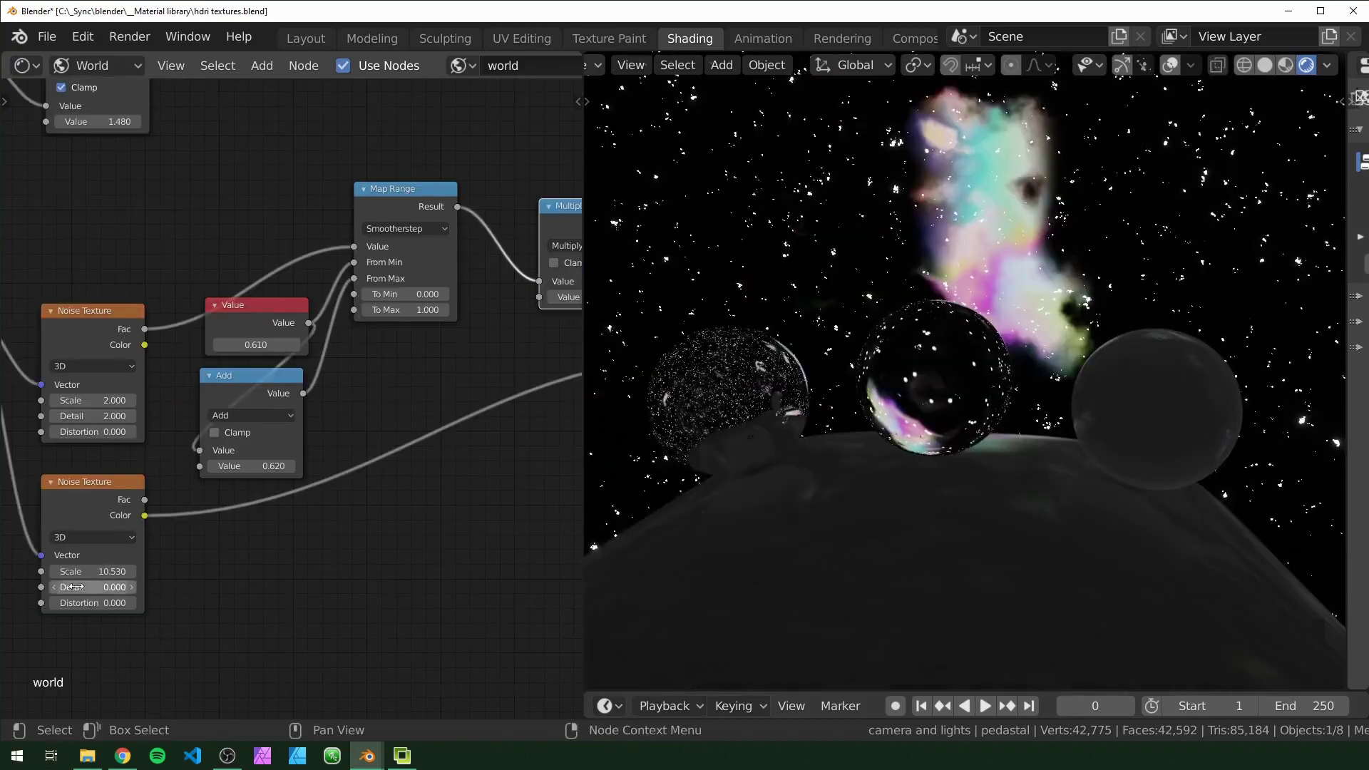
middle_click_drag(342, 544, 235, 580)
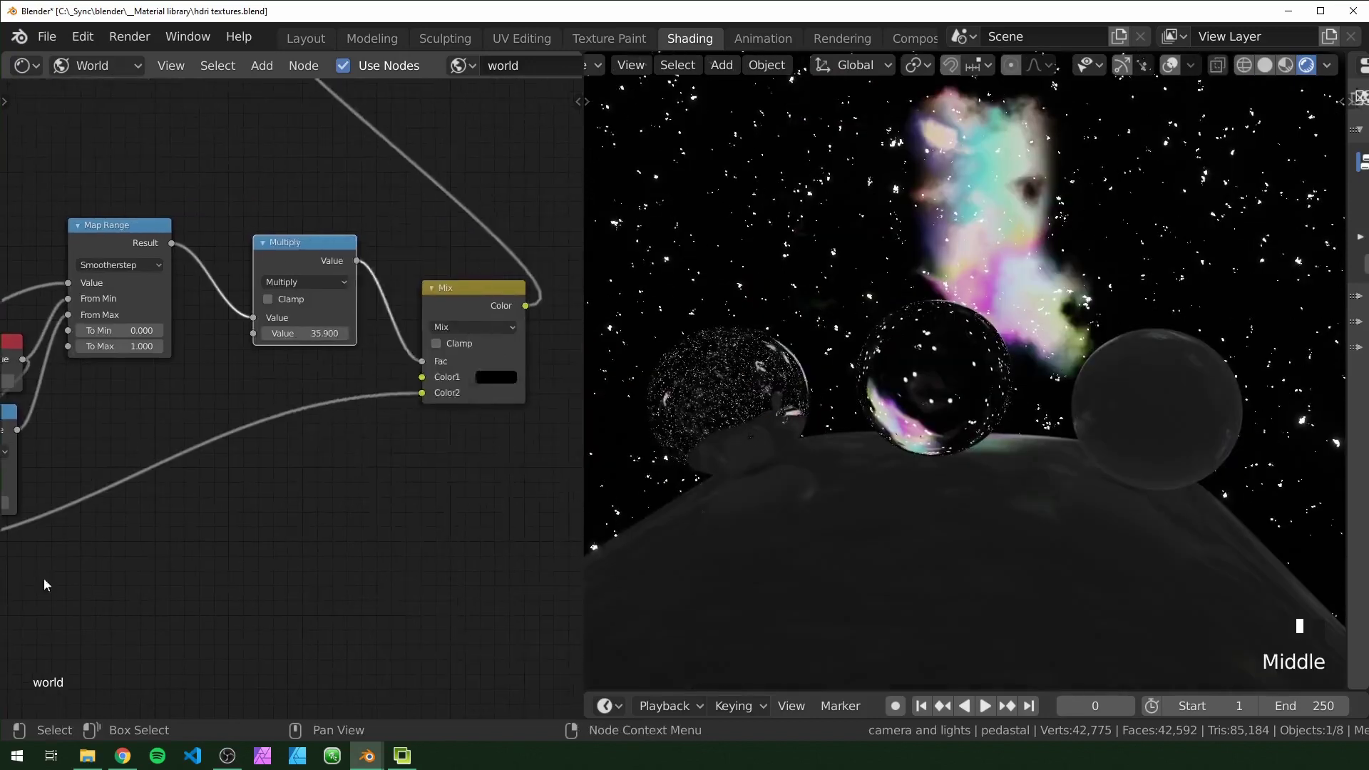
middle_click_drag(274, 445, 325, 470)
scroll(176, 483, "down", 2)
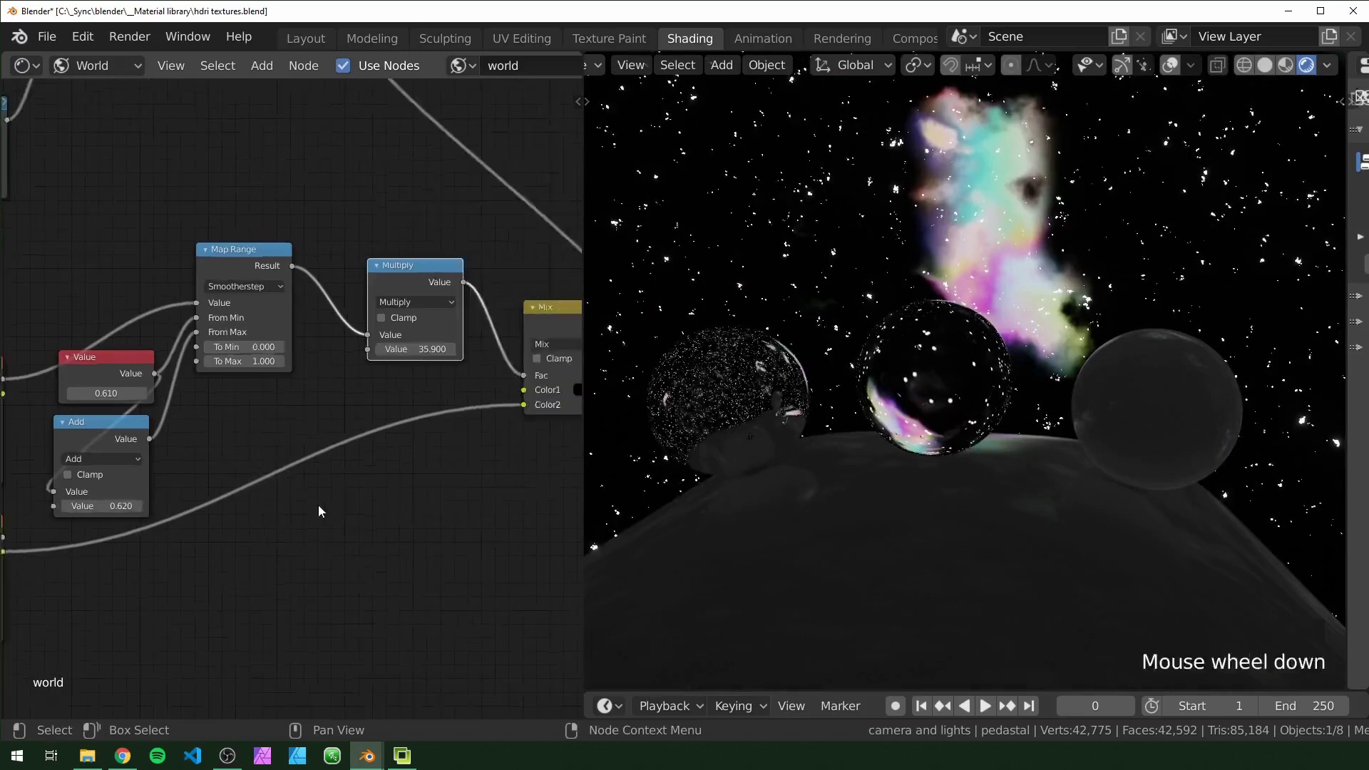
scroll(948, 449, "down", 2)
middle_click_drag(948, 450, 854, 434)
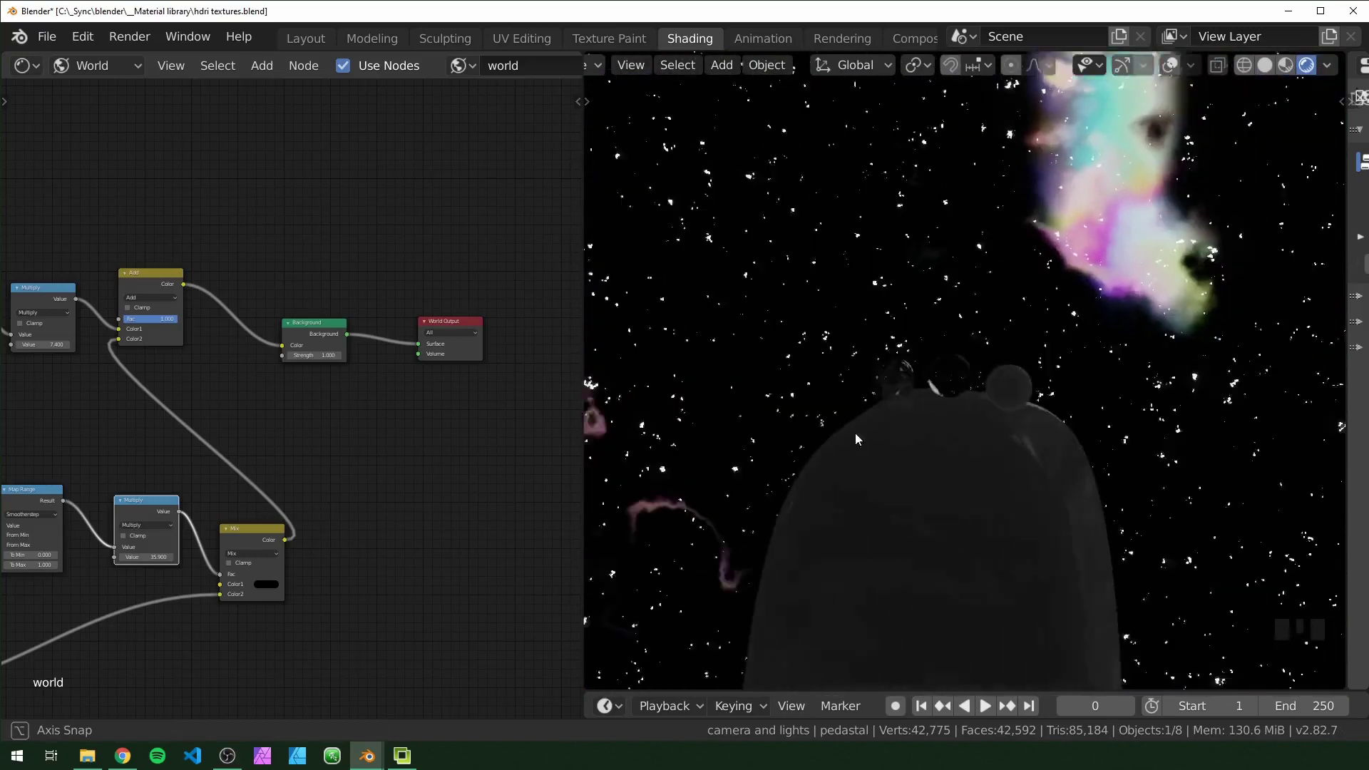